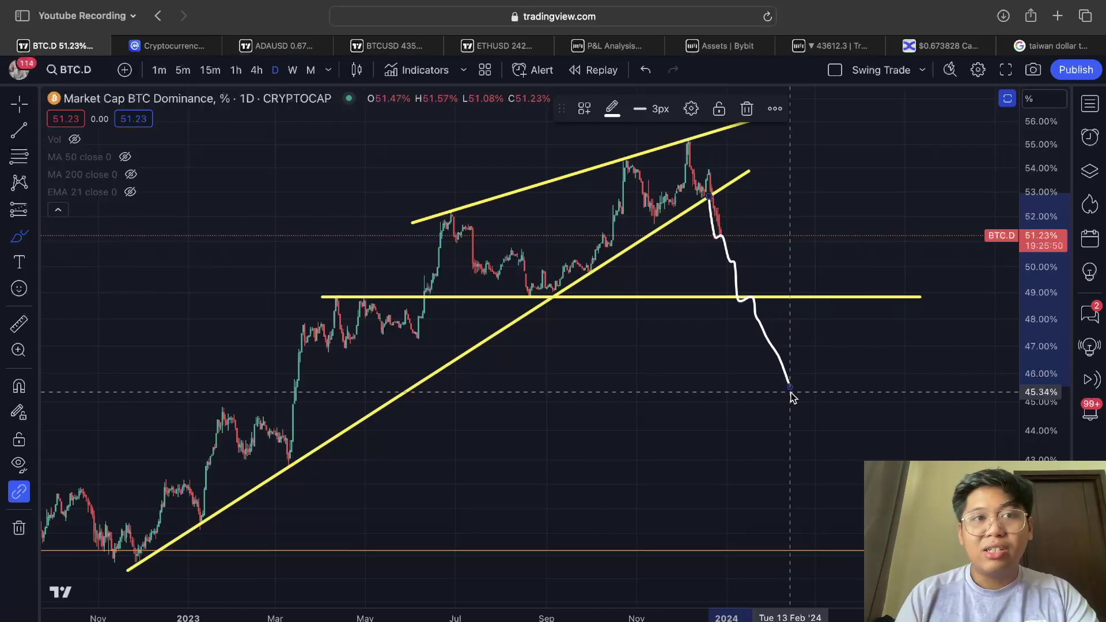
Step: Check Cardano's eighth-place $0.6575 row on CoinMarketCap, then go back to the ADAUSD chart
left_click(199, 51)
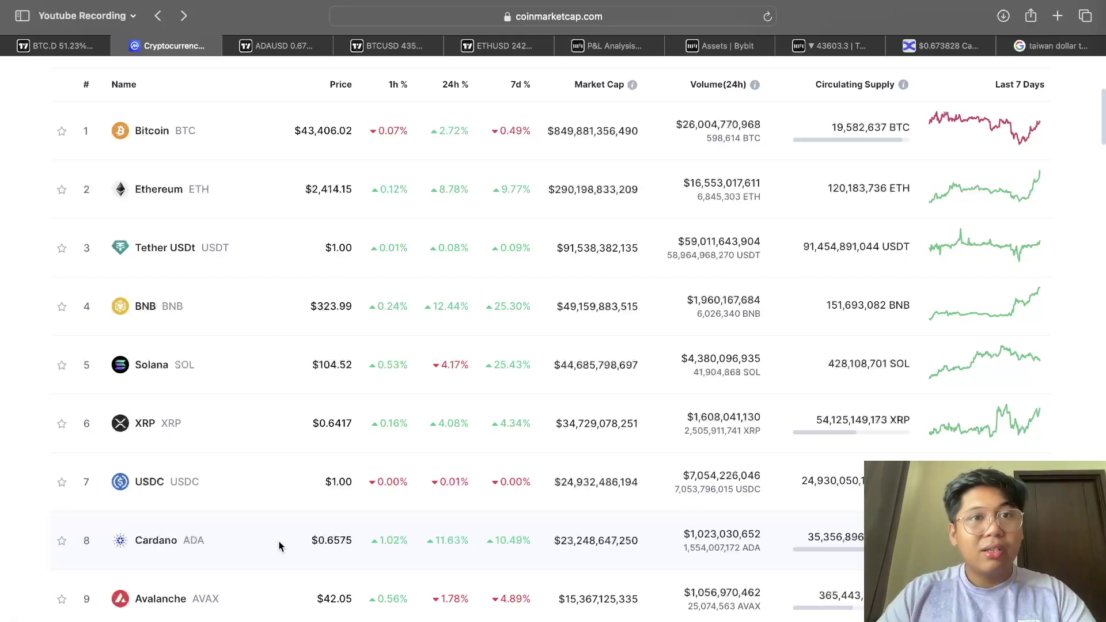
left_click(283, 46)
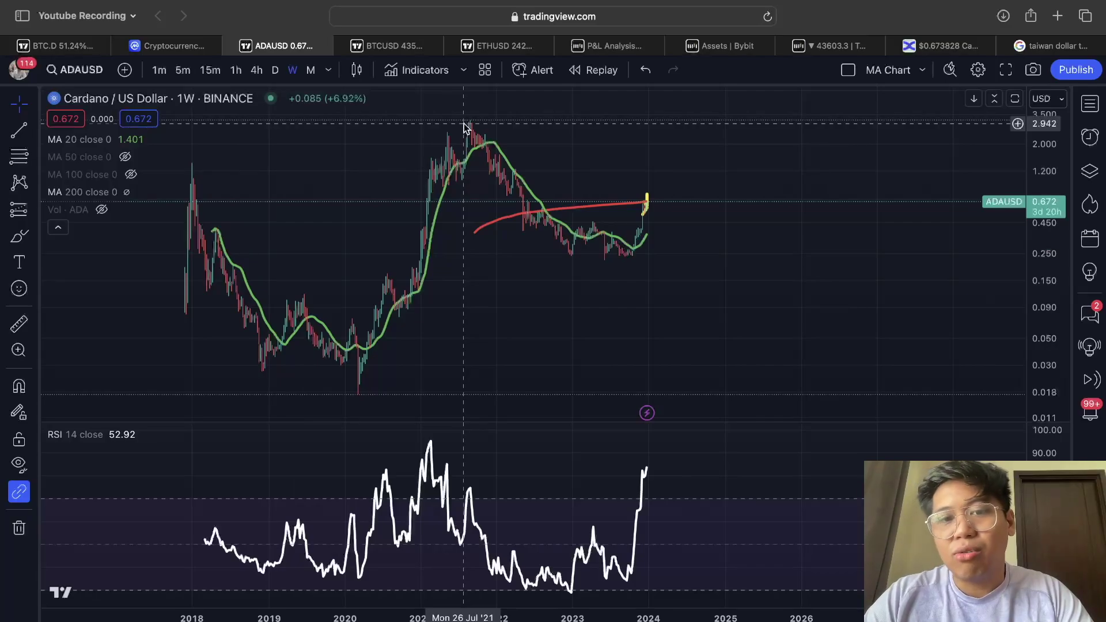
Step: Maximise the price pane and set Cardano to 4-hour candles, framing the yellow triangle breakout
double_click(564, 334)
scroll(565, 335, "up", 5)
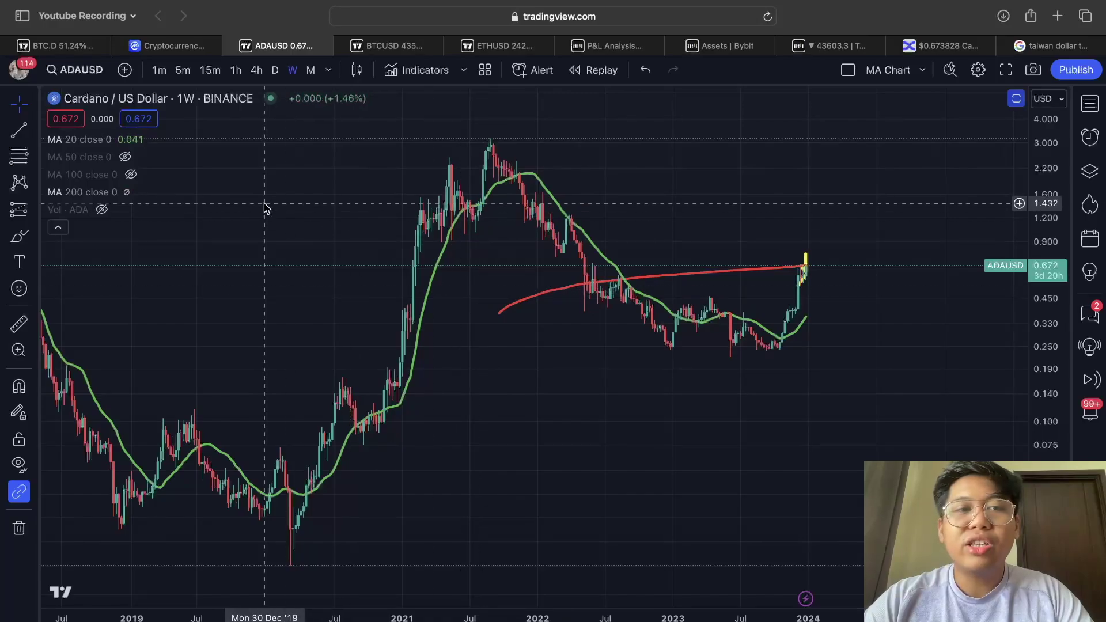
left_click(249, 73)
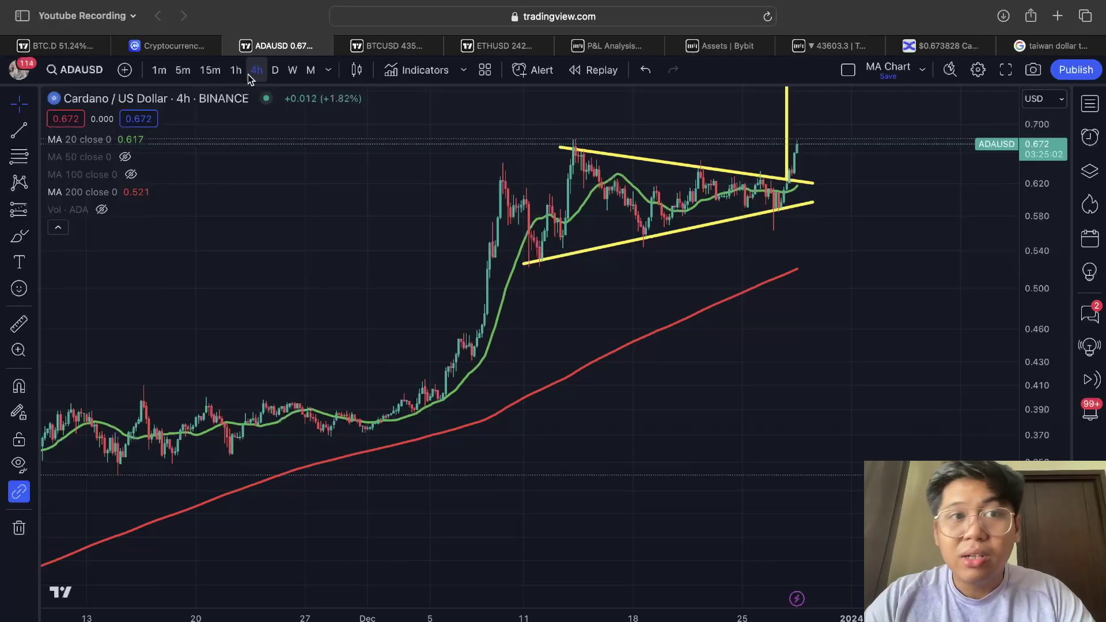
left_click(236, 72)
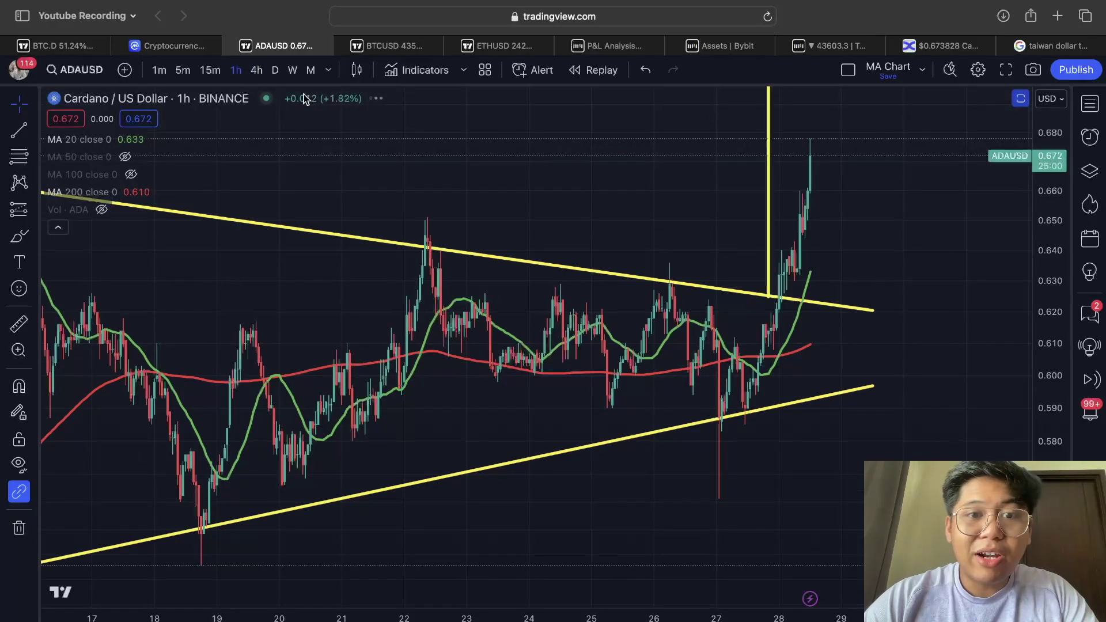
left_click(257, 71)
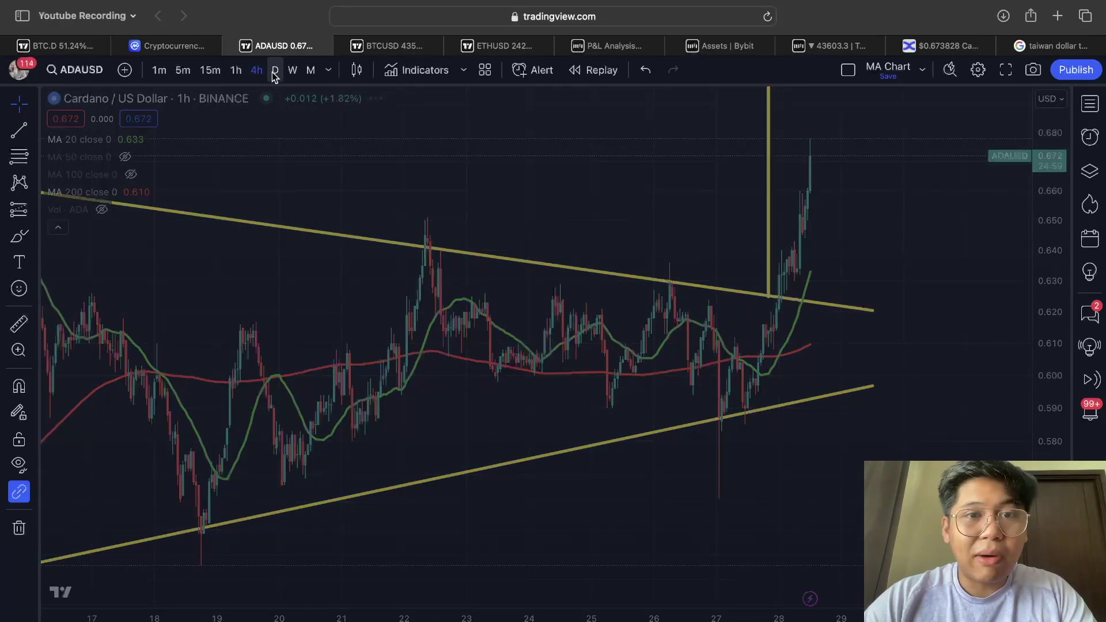
scroll(531, 215, "down", 5)
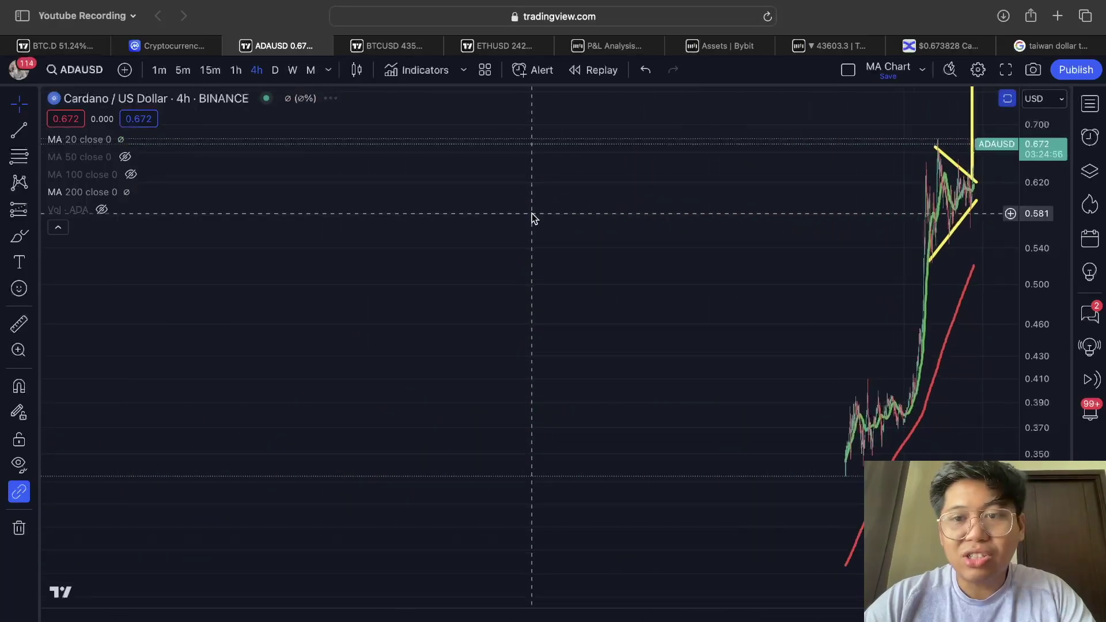
scroll(531, 218, "up", 5)
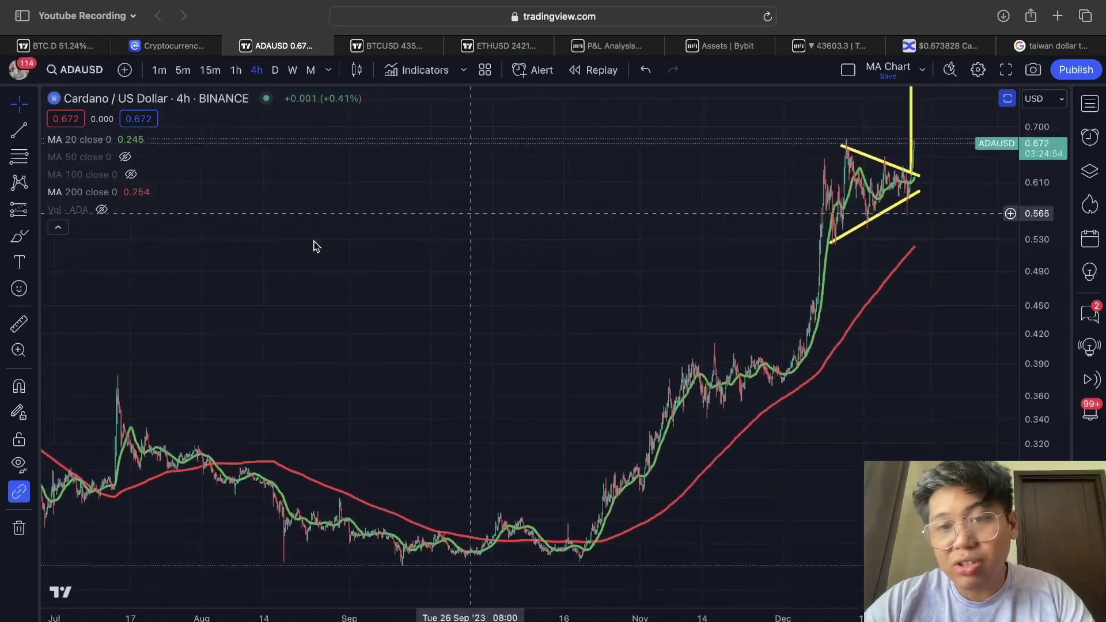
scroll(316, 246, "up", 2)
Step: Sketch a projected move out of the triangle, undo it, and return to weekly candles
left_click(21, 242)
mouse_move(484, 369)
left_mouse_down()
mouse_move(493, 401)
mouse_move(550, 366)
mouse_move(598, 387)
mouse_move(629, 363)
mouse_move(658, 212)
mouse_move(669, 226)
mouse_move(740, 167)
mouse_move(765, 184)
mouse_move(778, 173)
left_mouse_up()
key("super+z")
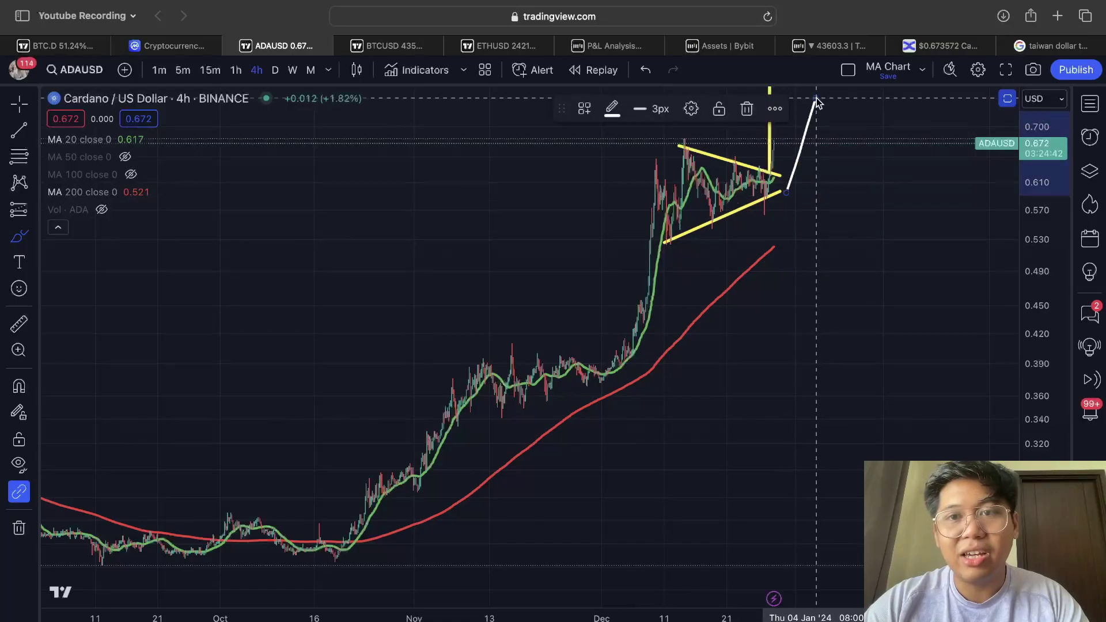
key("super+z")
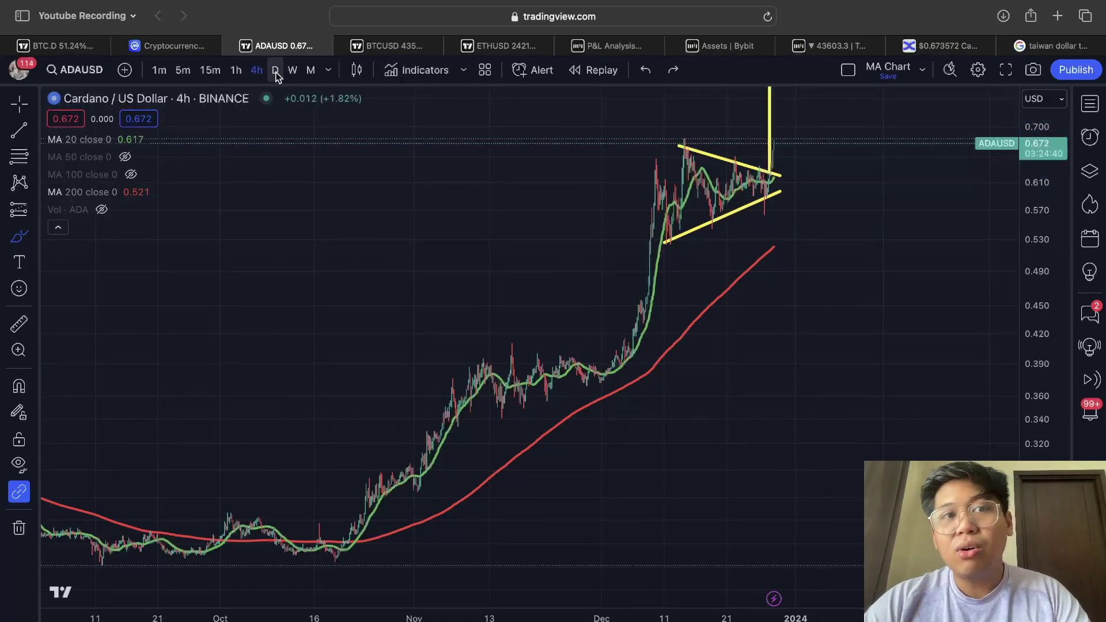
left_click(291, 71)
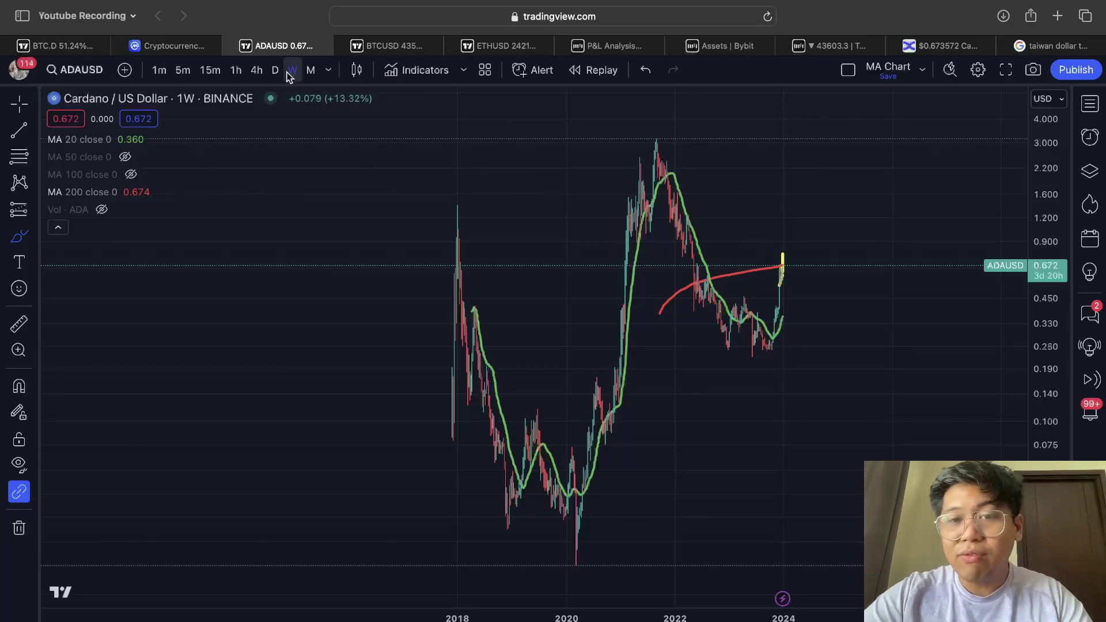
Step: Restore the RSI 14 pane and pan the weekly chart across its 2018–2024 history
left_click(19, 103)
key("ctrl+z")
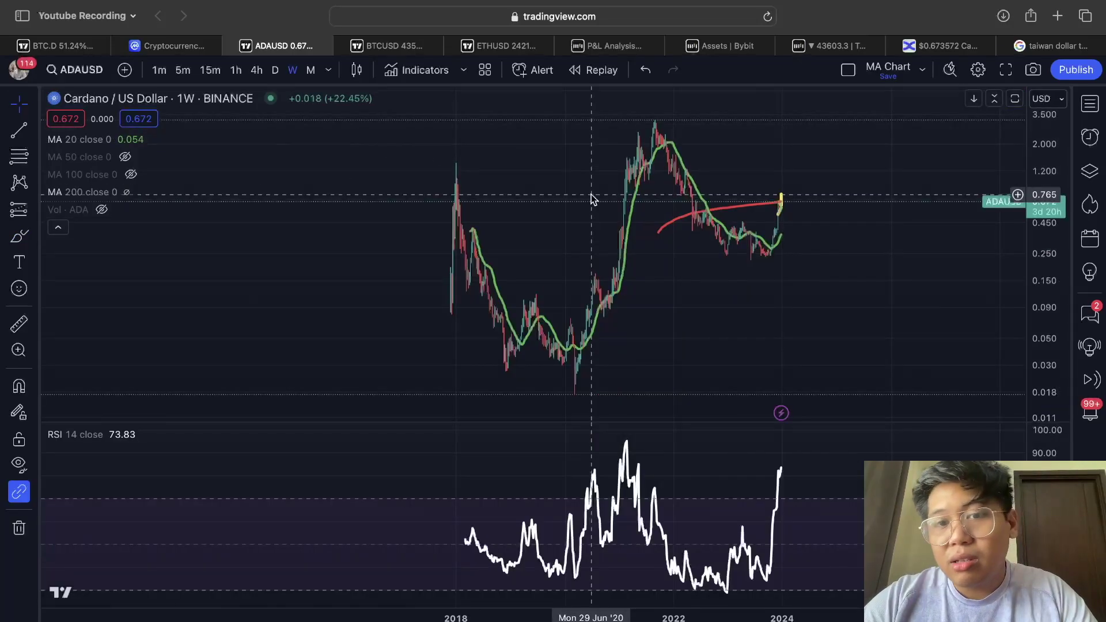
scroll(591, 199, "up", 5)
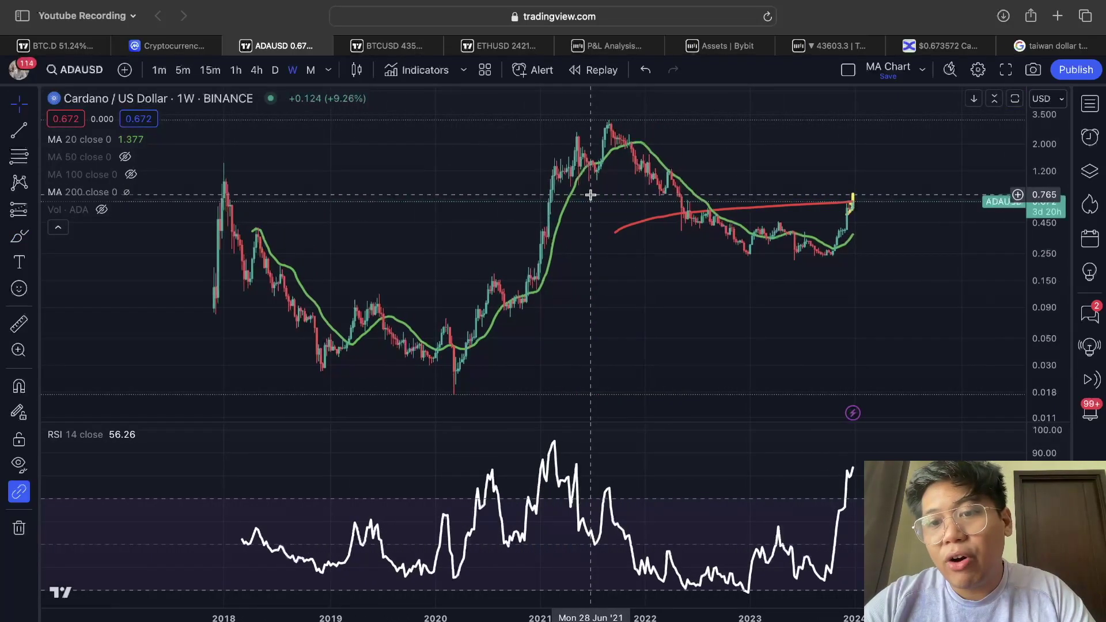
scroll(591, 199, "up", 3)
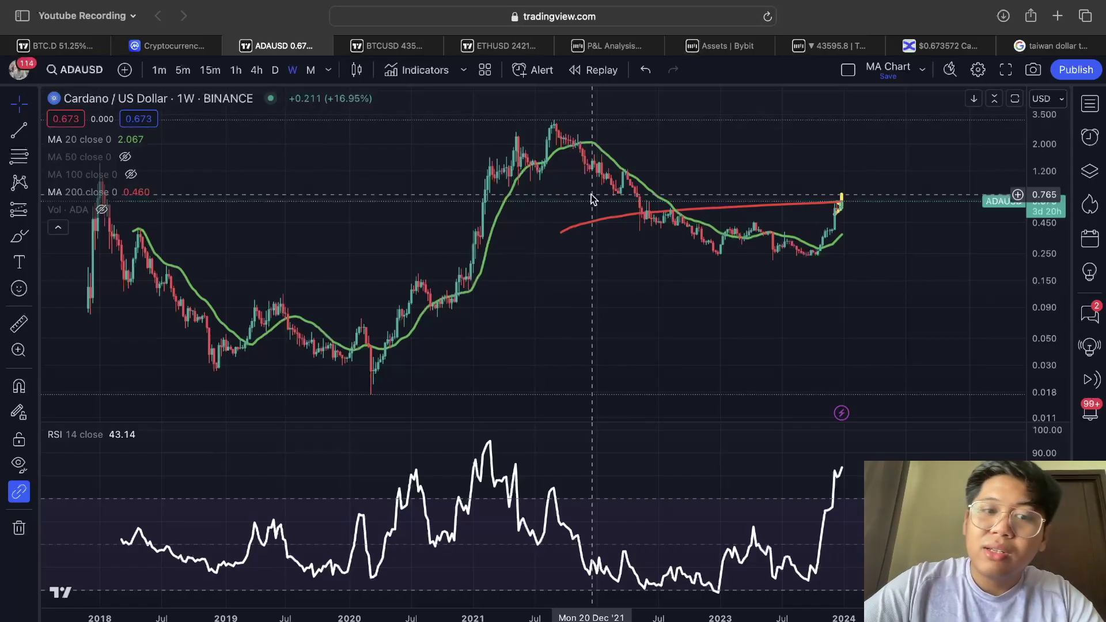
scroll(654, 227, "right", 5)
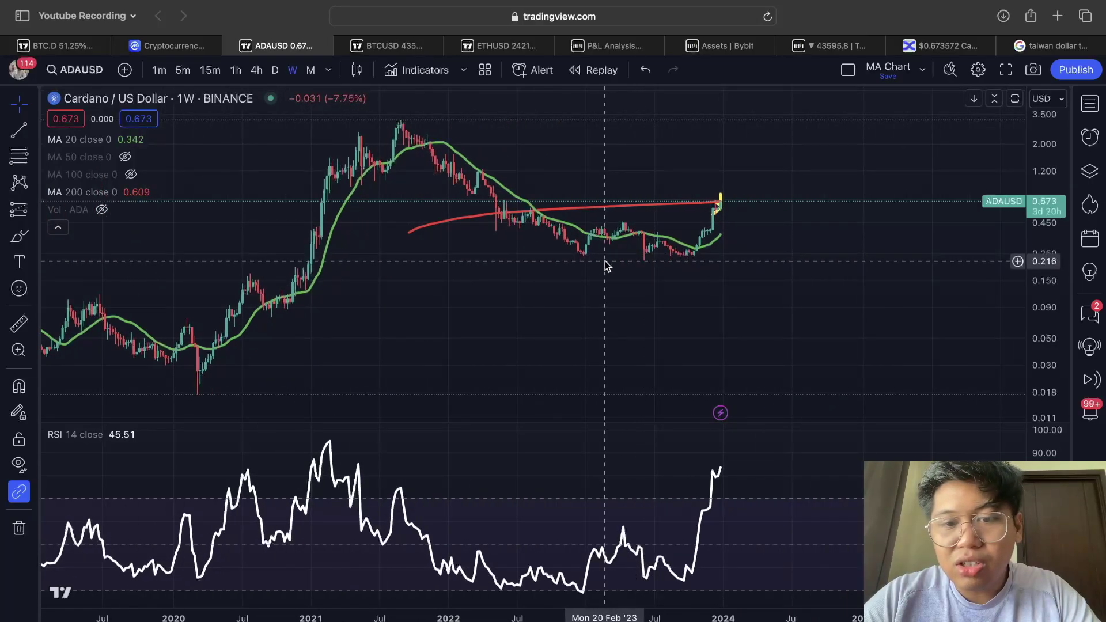
scroll(605, 265, "left", 3)
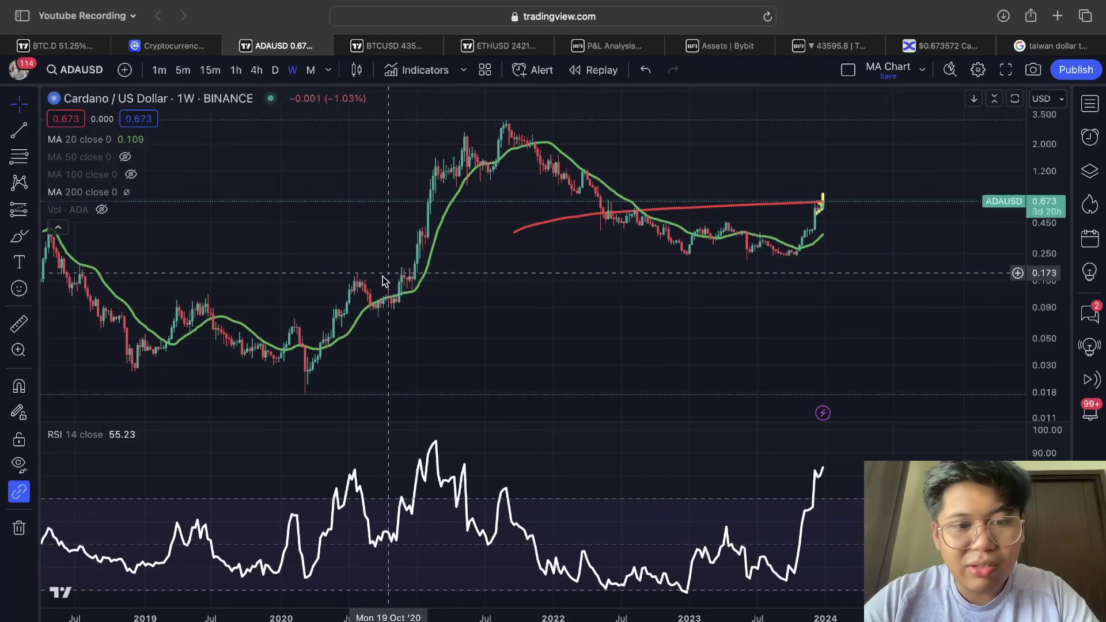
scroll(432, 271, "left", 2)
scroll(432, 271, "left", 1)
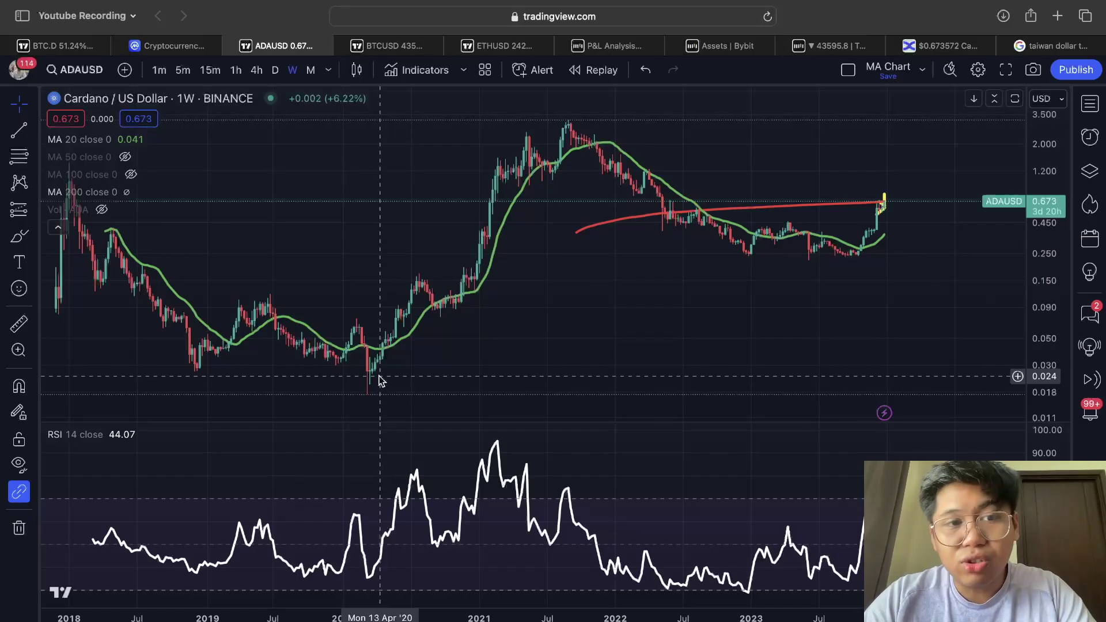
scroll(378, 378, "left", 5)
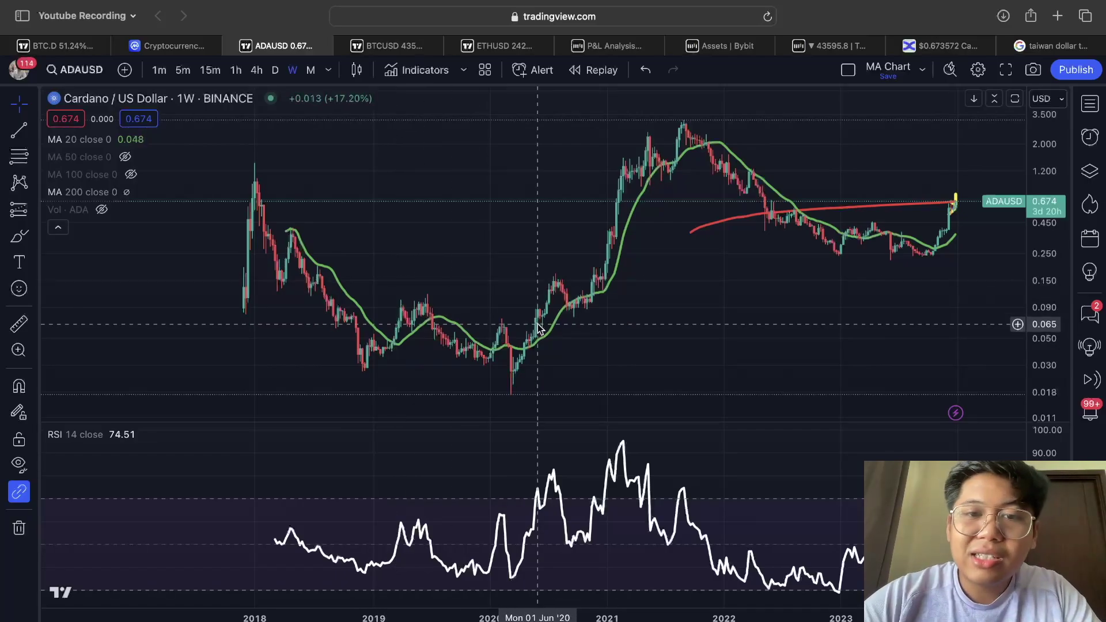
scroll(555, 318, "right", 5)
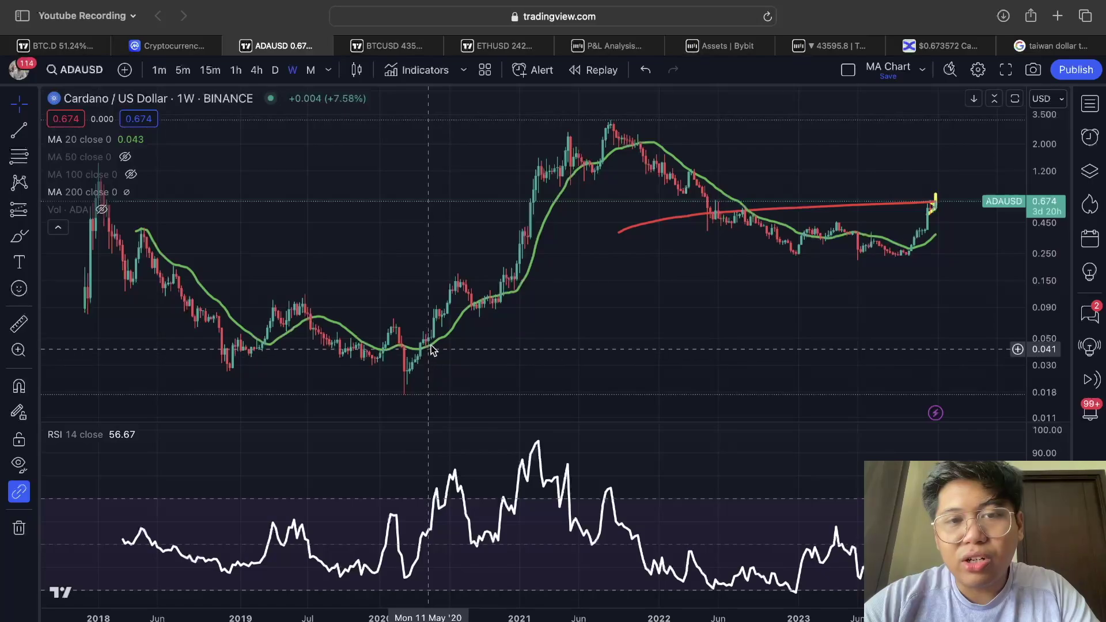
Step: Sketch and discard trial strokes over the 2020–2021 rally and the 2021–2023 decline
left_click(19, 236)
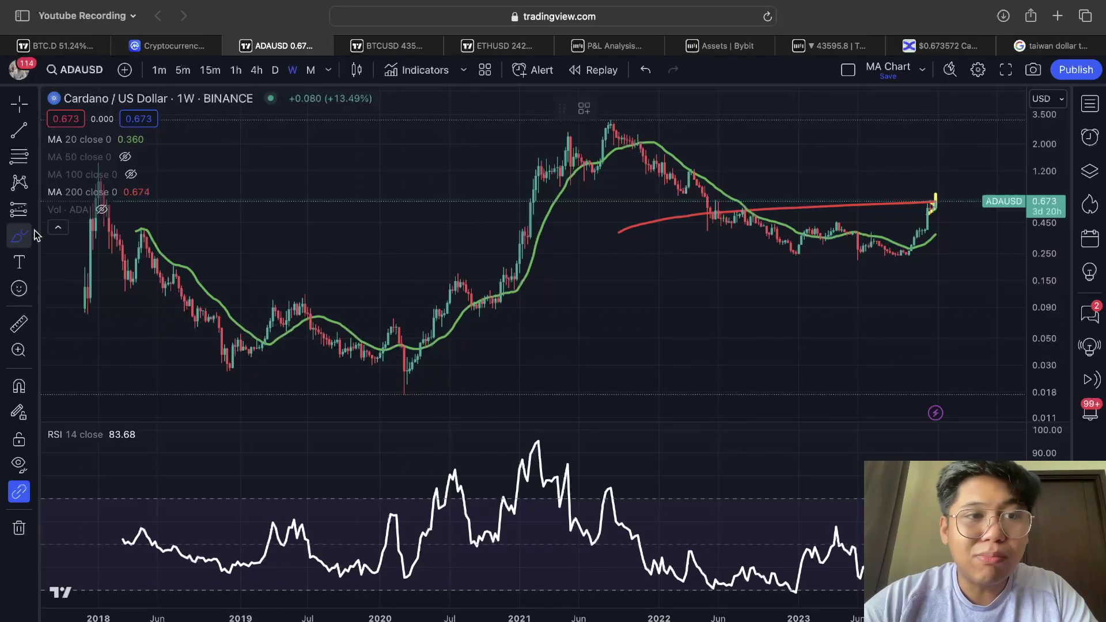
mouse_move(441, 314)
left_mouse_down()
mouse_move(522, 248)
mouse_move(568, 169)
left_mouse_up()
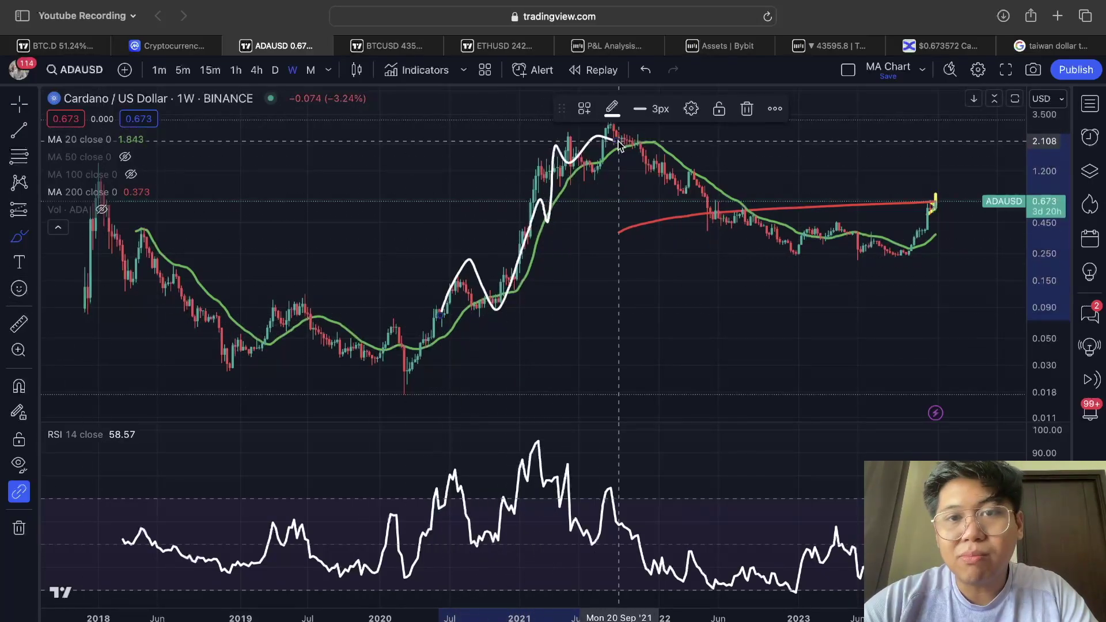
key("super+z")
mouse_move(641, 150)
left_mouse_down()
mouse_move(761, 243)
mouse_move(843, 262)
mouse_move(873, 248)
mouse_move(903, 264)
left_mouse_up()
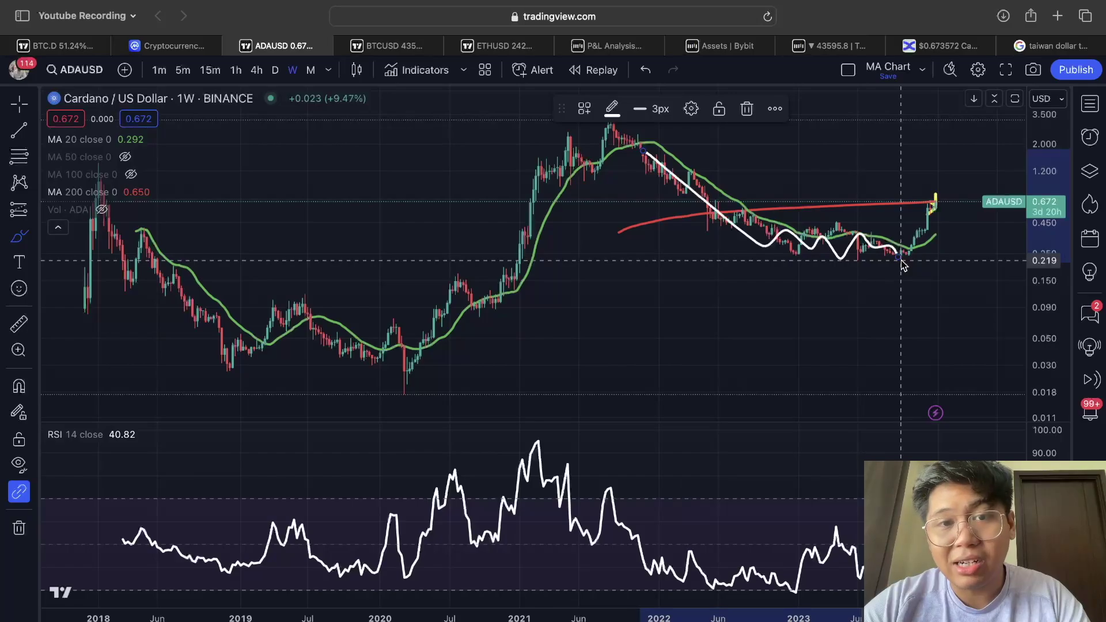
key("super+z")
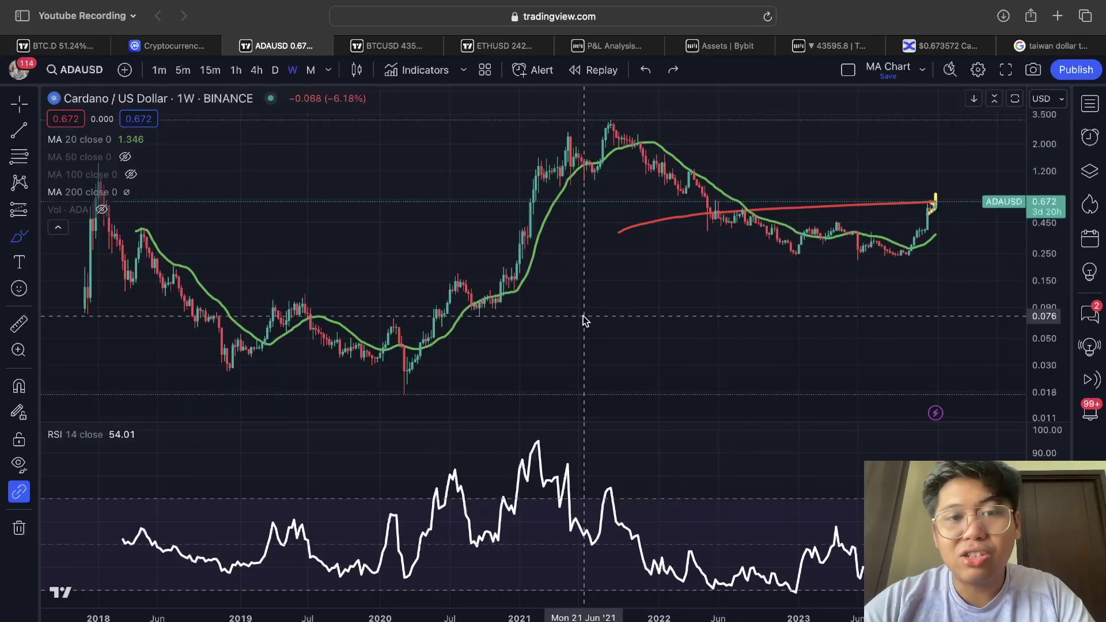
Step: Trace the rise from the March 2020 low to the mid-2020 high with a white line
mouse_move(409, 367)
left_mouse_down()
mouse_move(444, 299)
mouse_move(488, 289)
left_mouse_up()
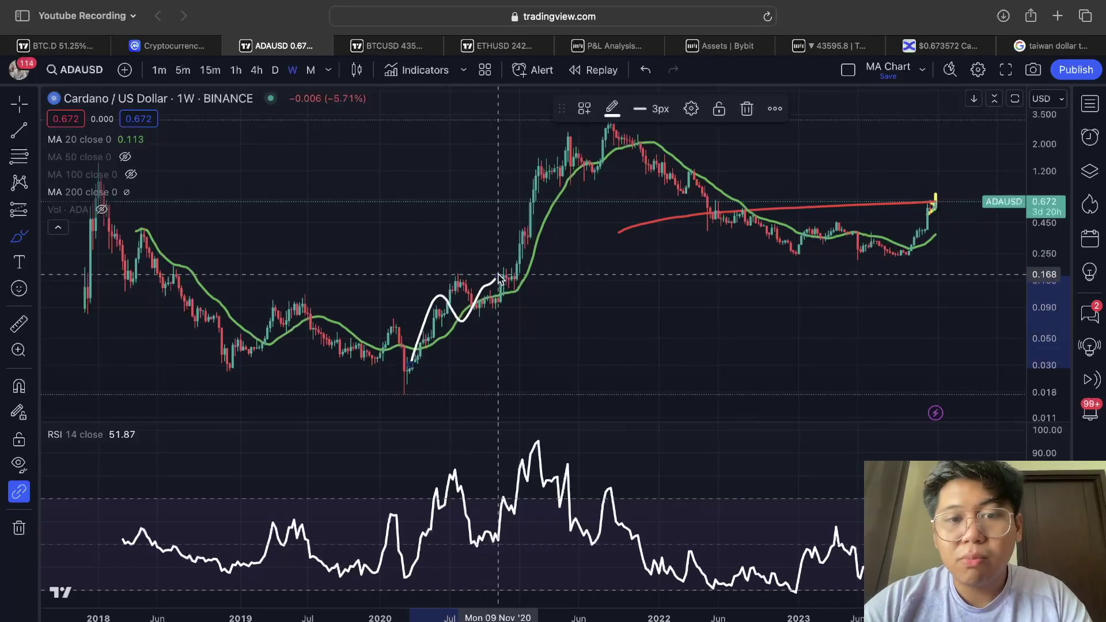
key("super+z")
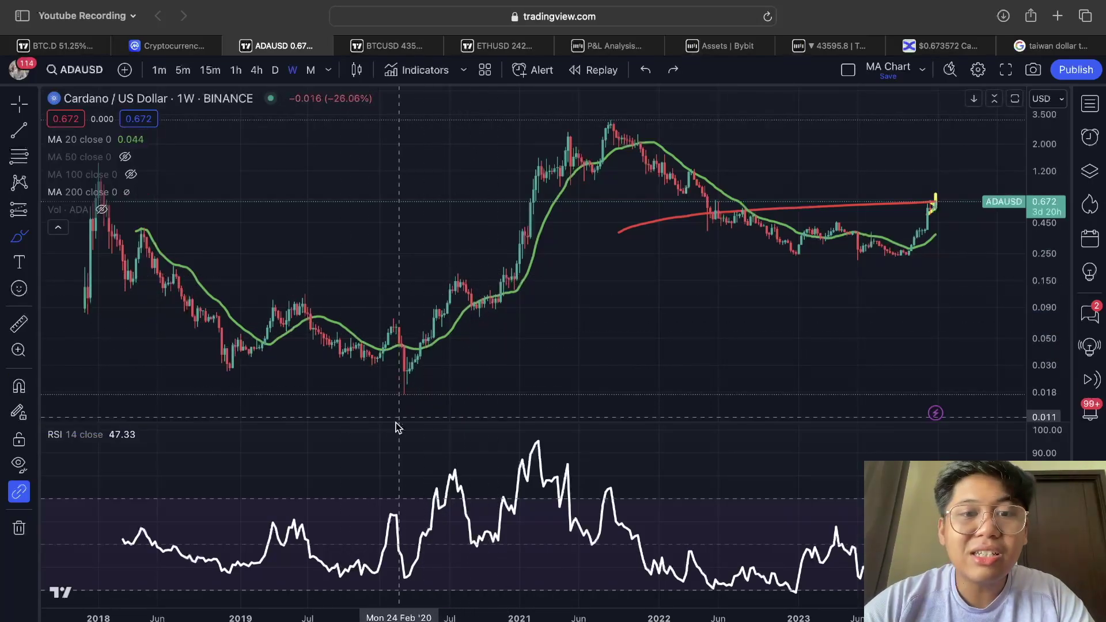
left_click(413, 386)
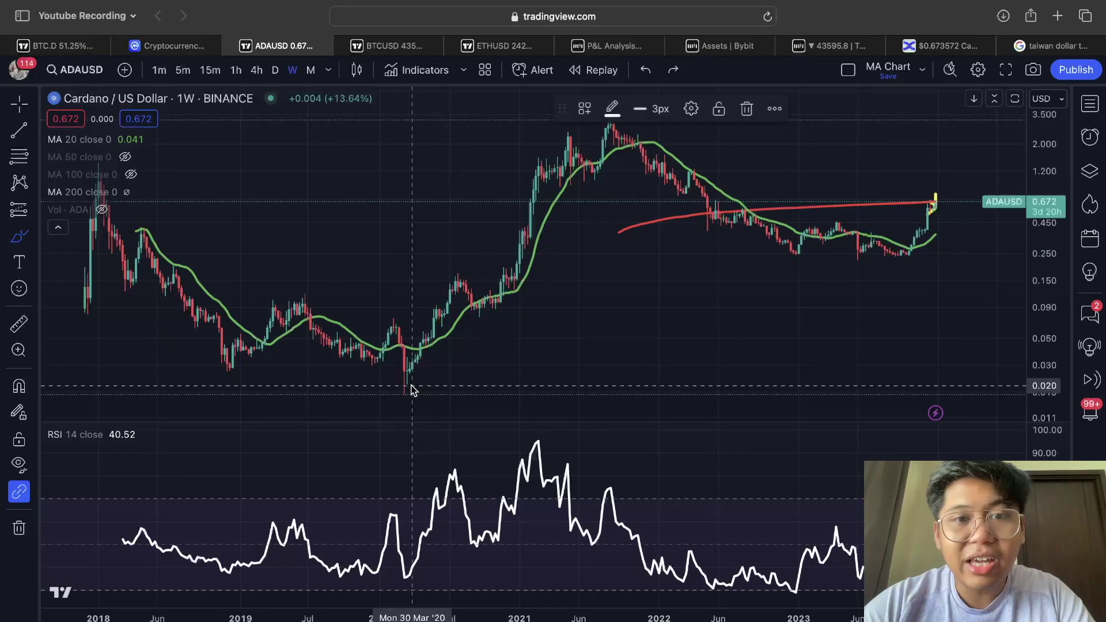
left_click(455, 265)
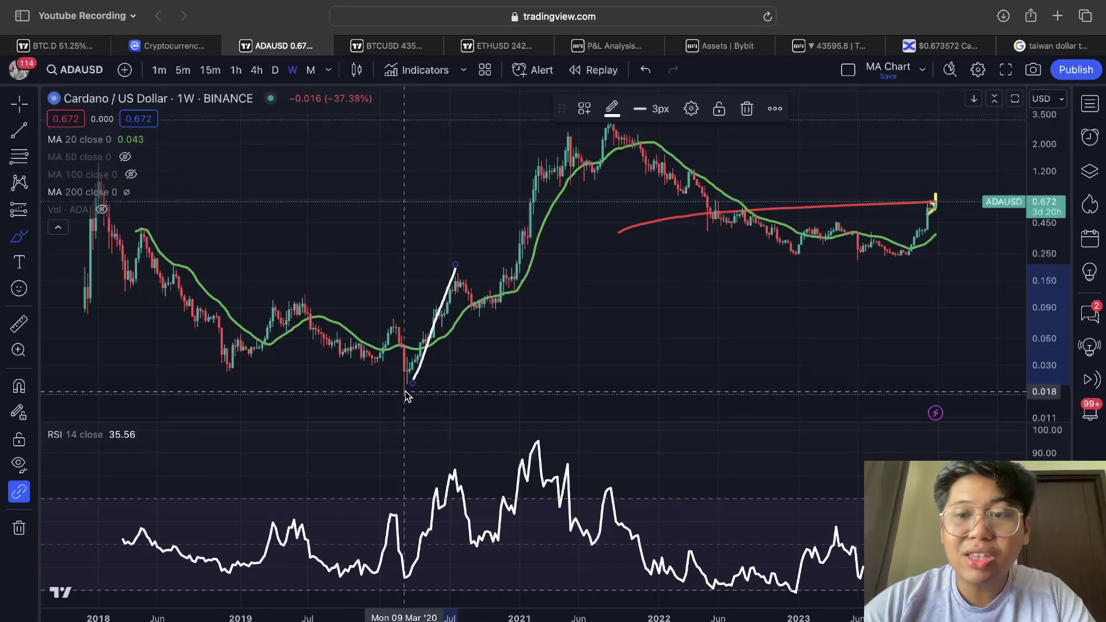
Step: Enlarge the RSI pane beneath the weekly Cardano price chart
left_click_drag(454, 418, 493, 317)
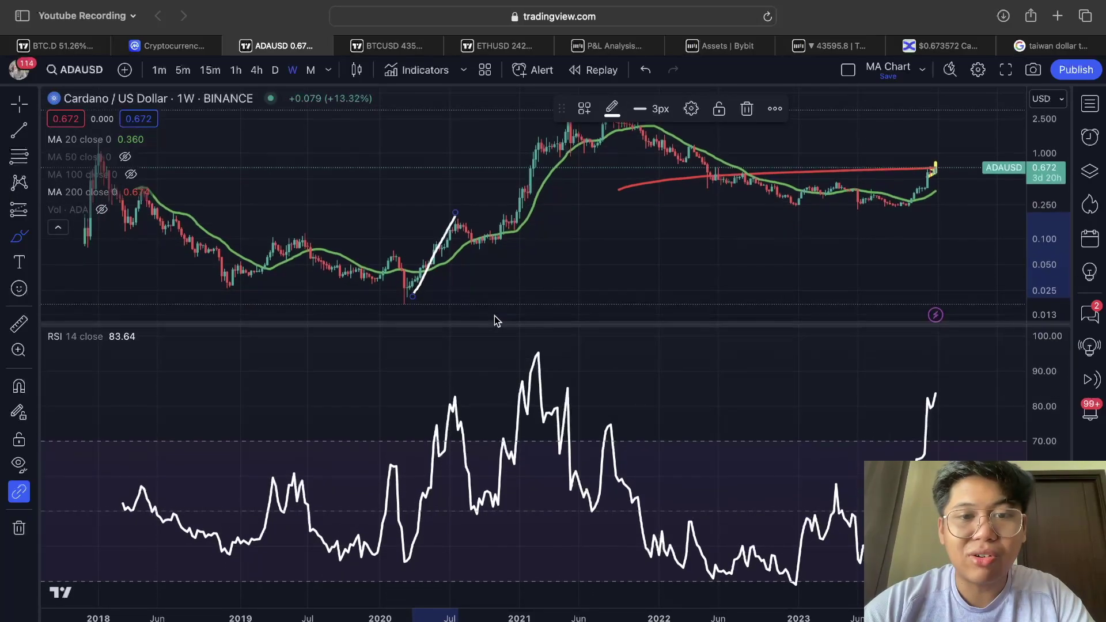
scroll(490, 406, "up", 3)
scroll(490, 407, "up", 2)
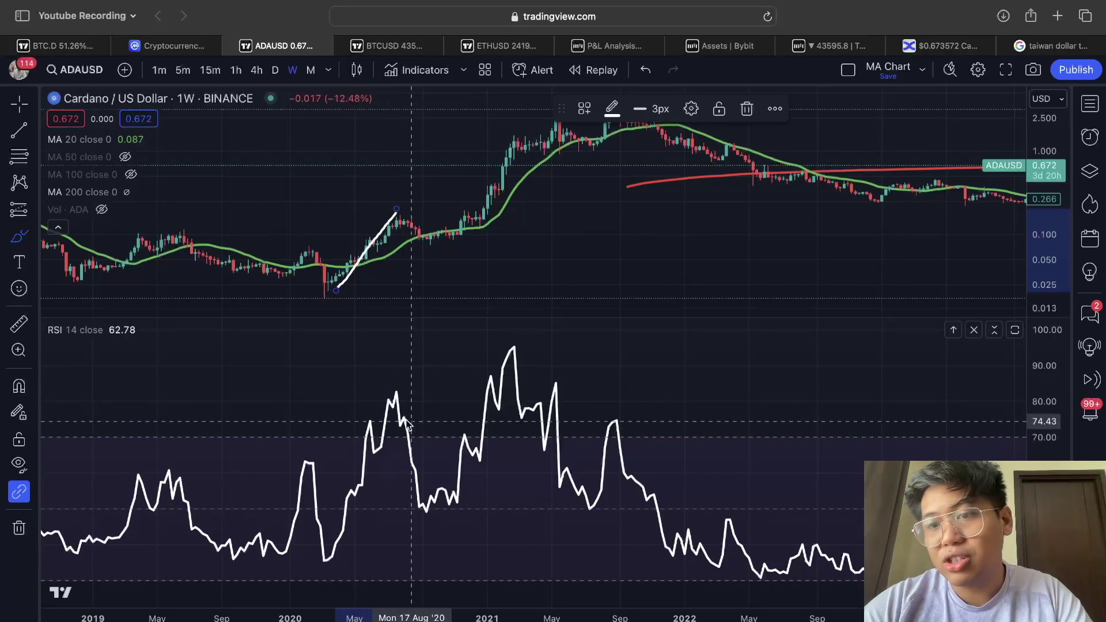
Step: Undo all freehand marks on price and RSI, then scroll to the latest 2023 weeks
mouse_move(405, 373)
left_mouse_down()
mouse_move(343, 430)
mouse_move(405, 373)
left_mouse_up()
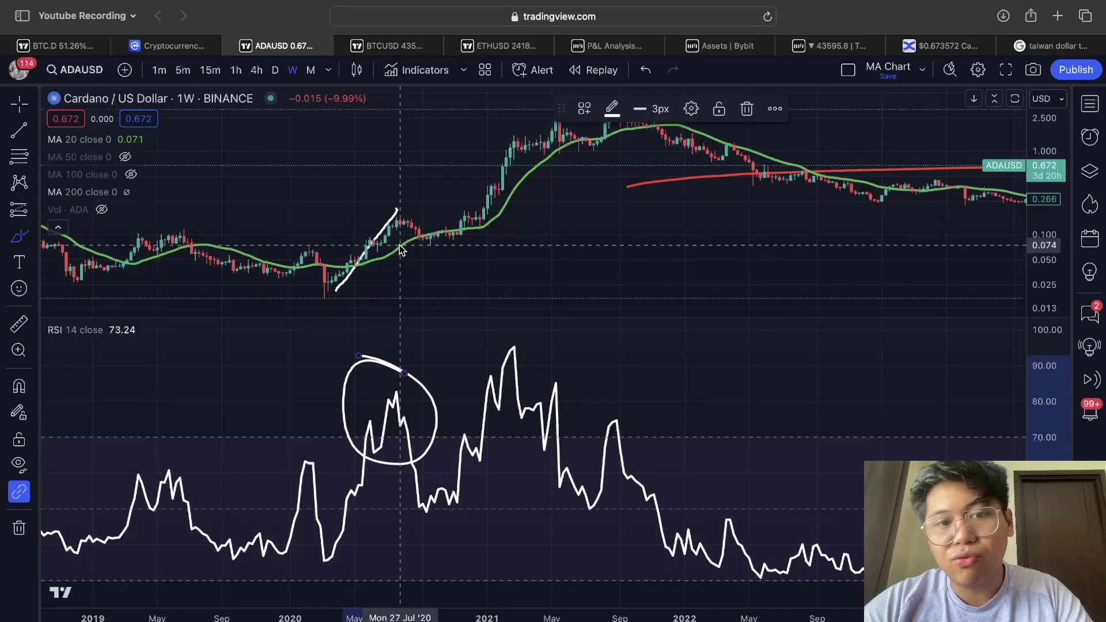
mouse_move(397, 210)
left_mouse_down()
mouse_move(412, 203)
mouse_move(439, 254)
mouse_move(454, 226)
left_mouse_up()
key("super+z")
key("super+z")
key("super+z")
key("super+z")
key("super+z")
mouse_move(344, 350)
left_mouse_down()
mouse_move(388, 277)
mouse_move(420, 315)
mouse_move(474, 320)
mouse_move(567, 164)
left_mouse_up()
key("super+z")
key("super+z")
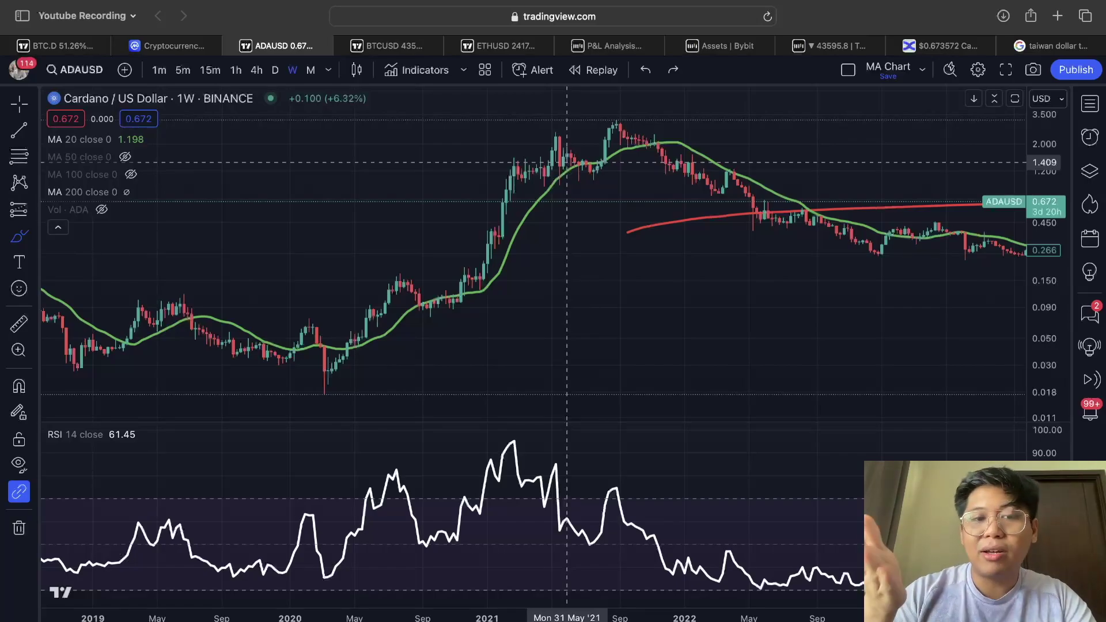
scroll(395, 467, "right", 6)
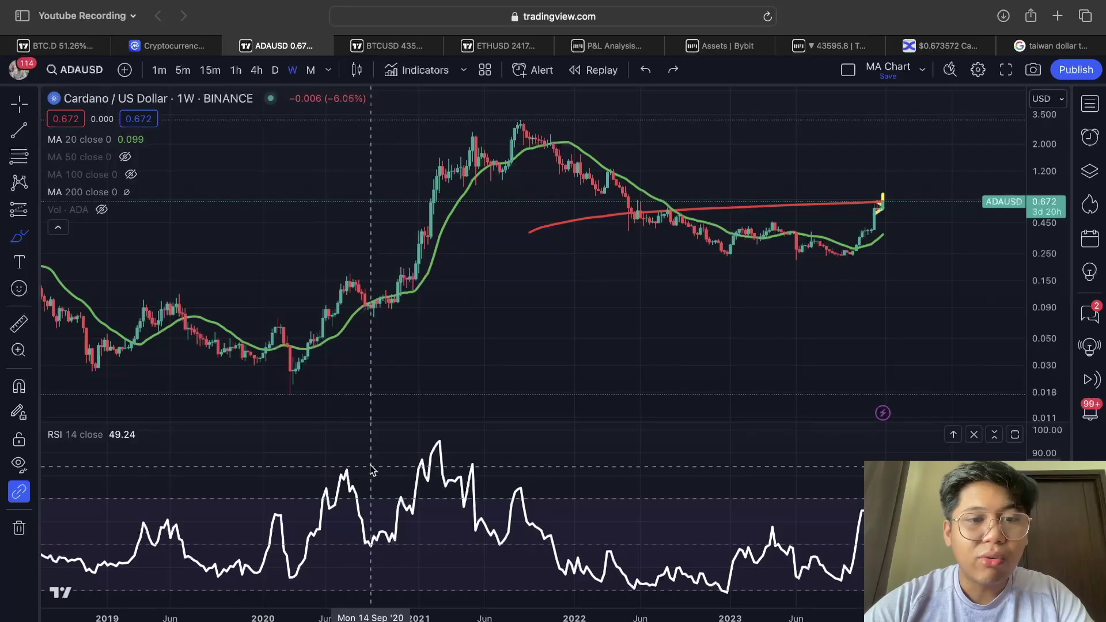
Step: Remove temporary marks on the mid-2020 RSI peak and 2020 rally, then switch to daily candles
mouse_move(354, 456)
left_mouse_down()
mouse_move(330, 521)
mouse_move(336, 455)
left_mouse_up()
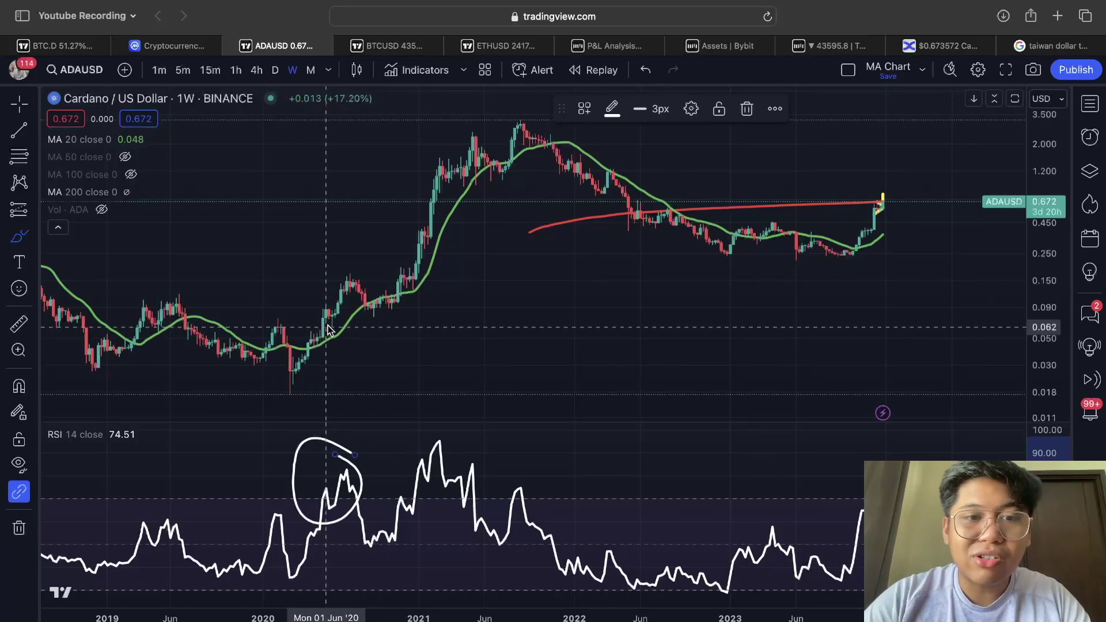
left_click_drag(332, 315, 364, 273)
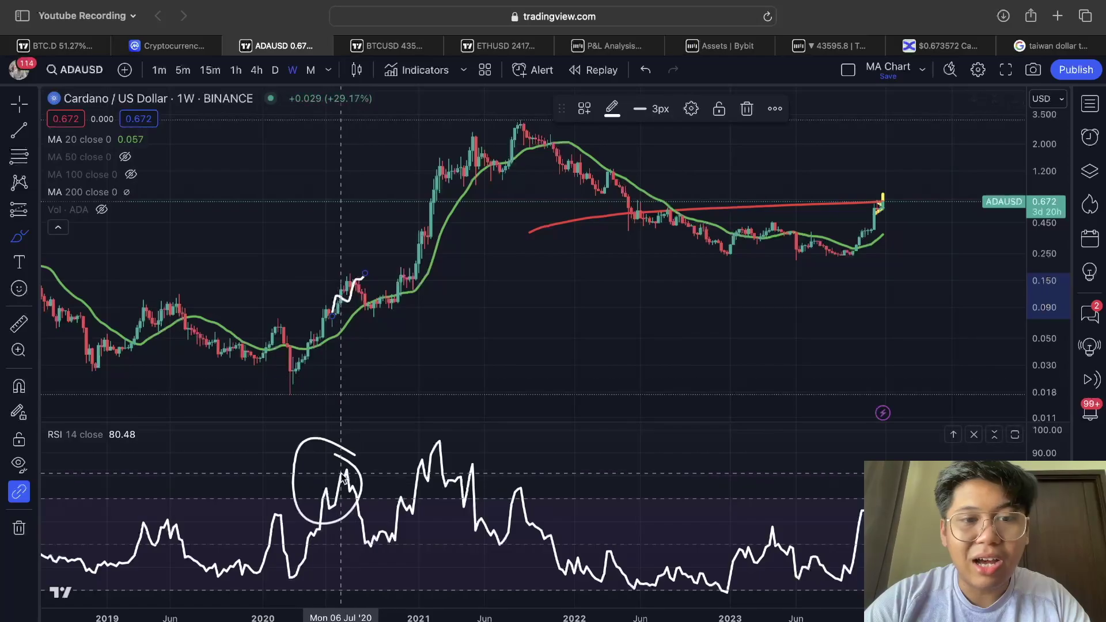
key("super+z")
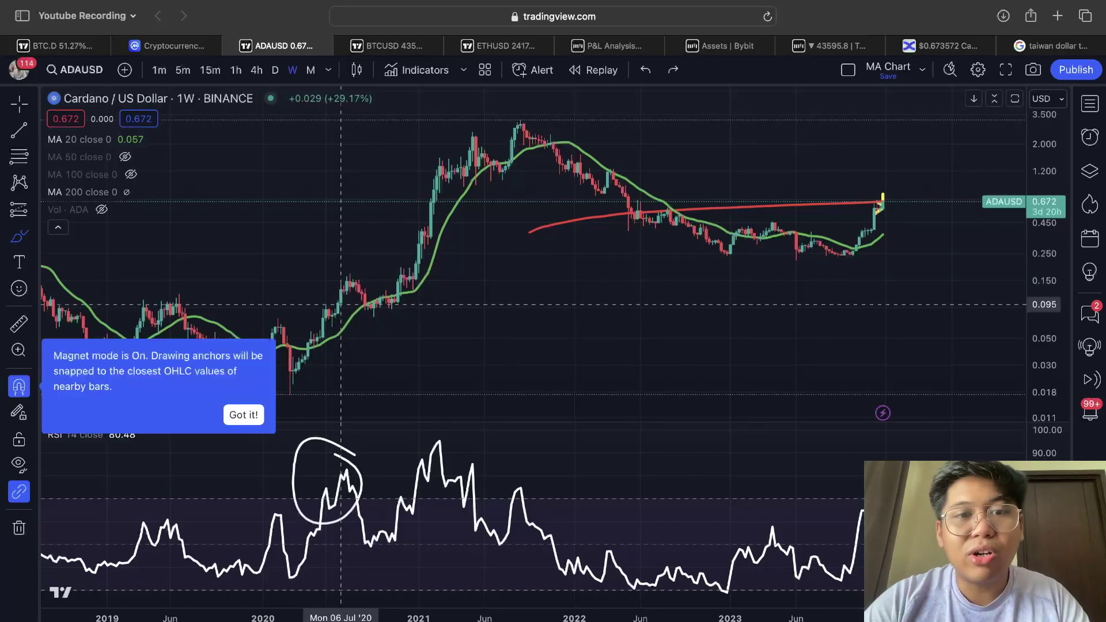
key("super+z")
left_click(275, 70)
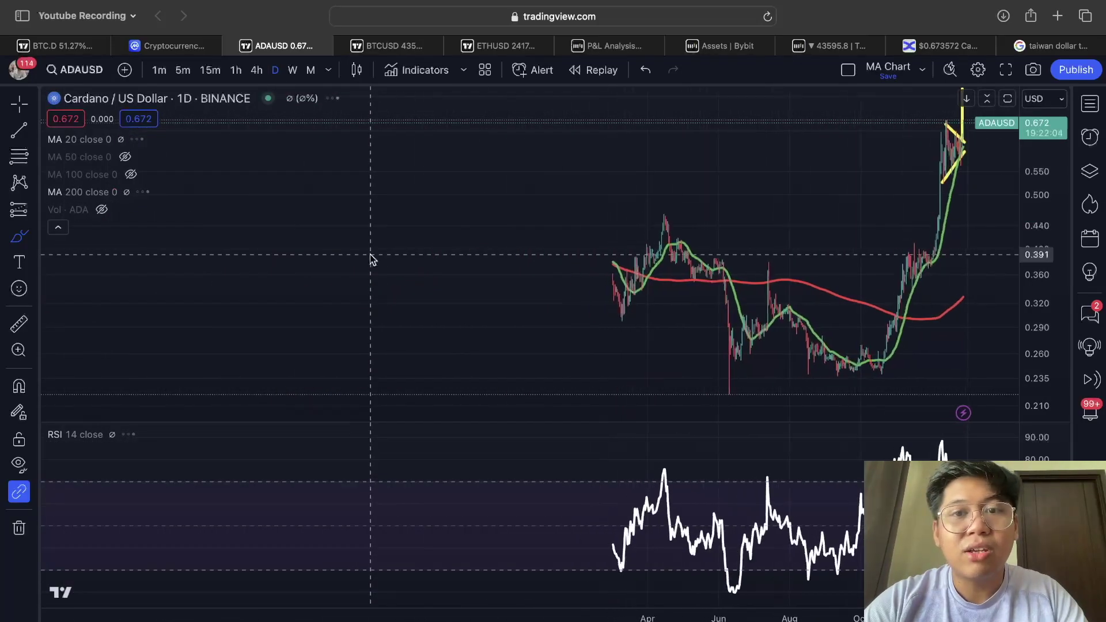
Step: Zoom the daily chart, stretch the price scale, and pan to the February 2020–early 2021 rally
scroll(371, 259, "down", 5)
scroll(461, 288, "down", 10)
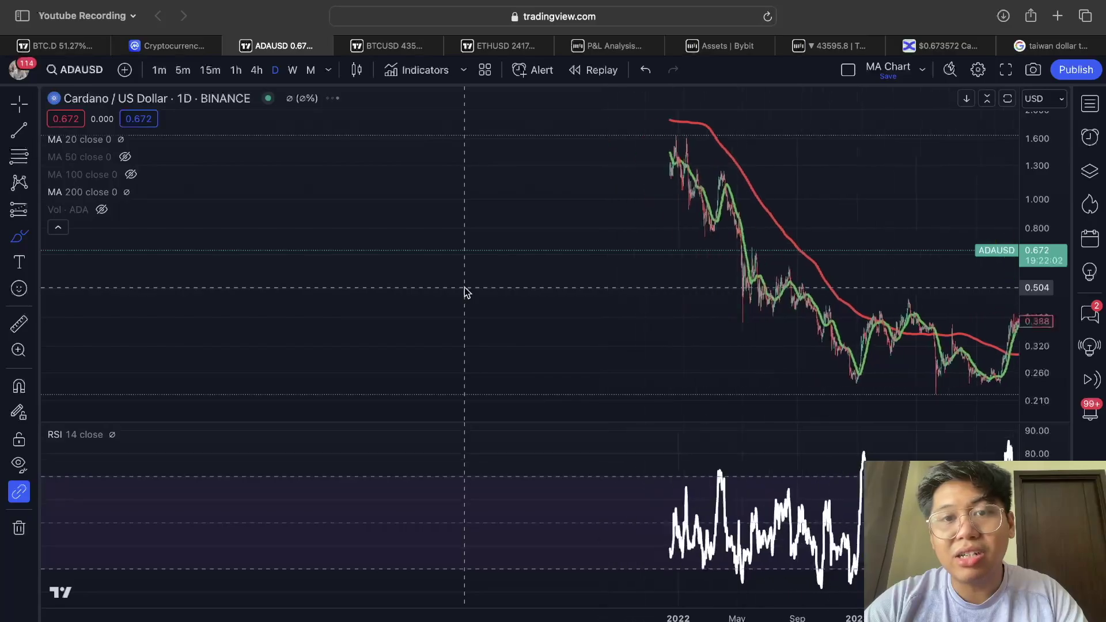
scroll(465, 291, "up", 8)
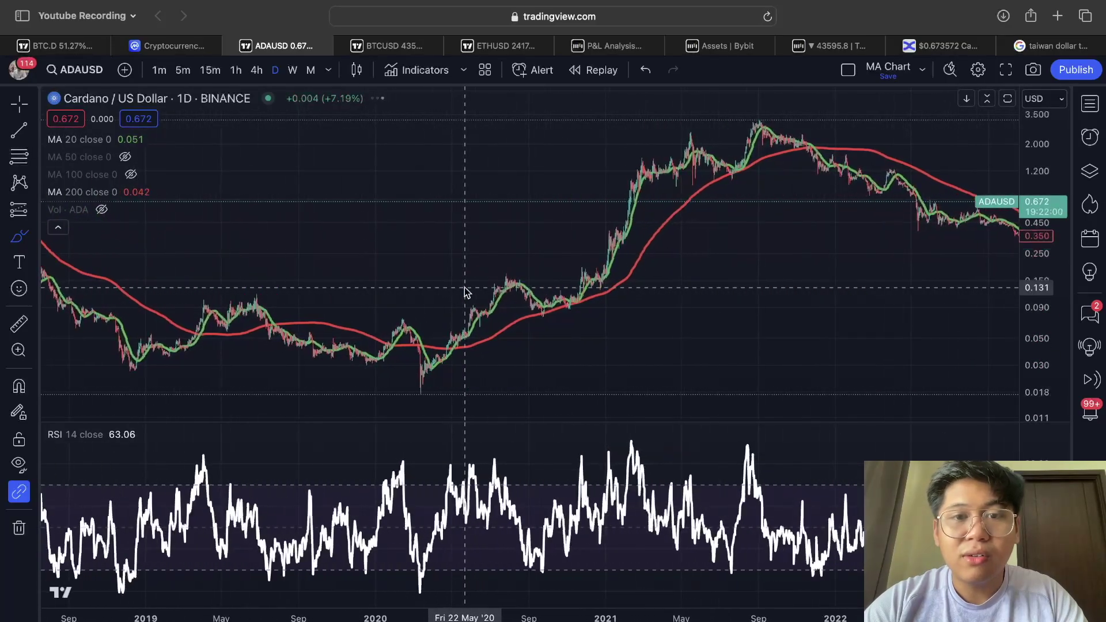
scroll(465, 292, "up", 5)
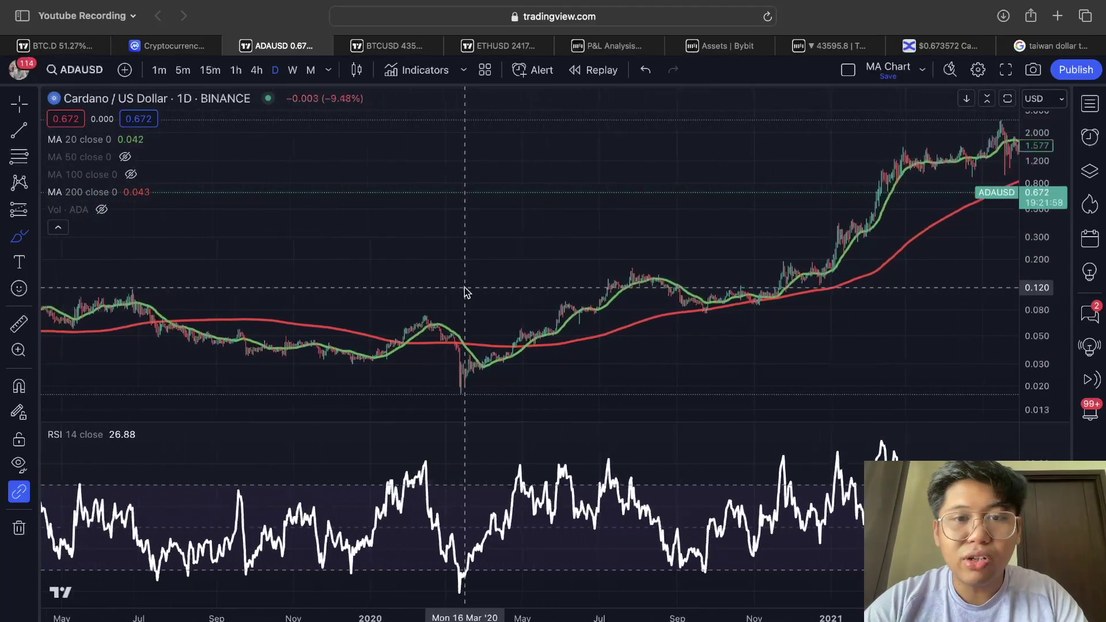
scroll(466, 292, "up", 4)
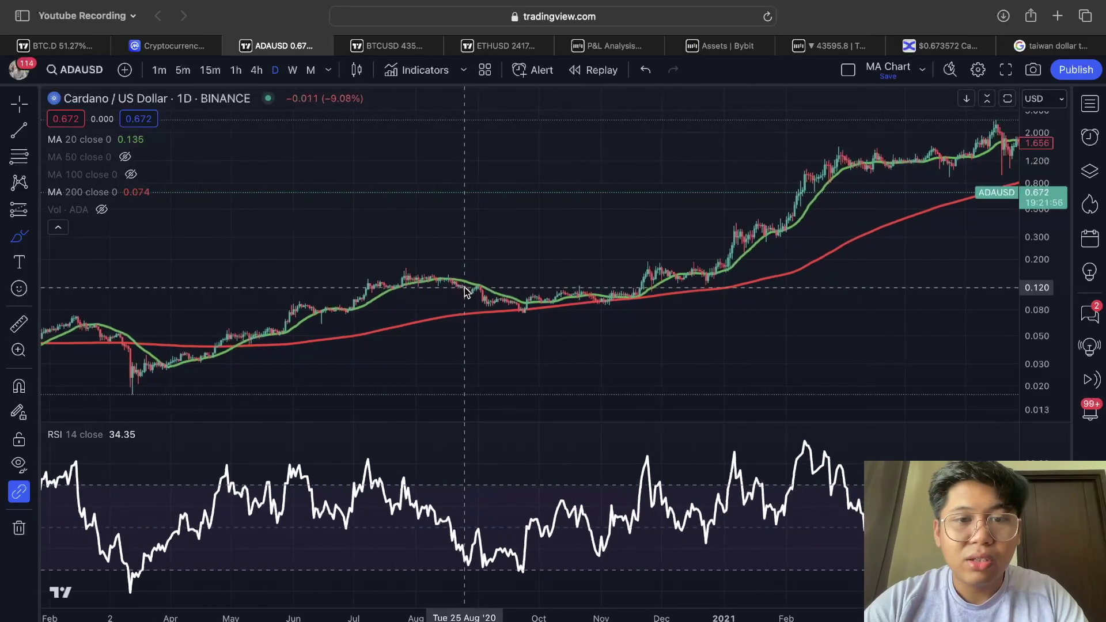
left_click_drag(1037, 334, 1037, 305)
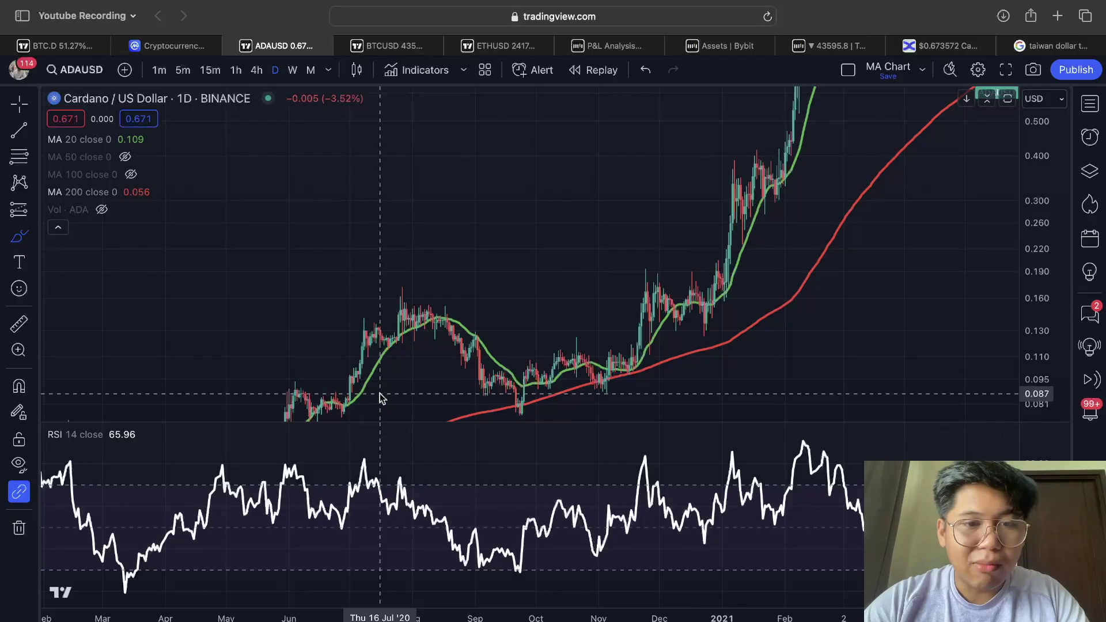
mouse_move(354, 240)
left_mouse_down()
mouse_move(486, 115)
mouse_move(471, 138)
mouse_move(462, 126)
left_mouse_up()
left_click(19, 130)
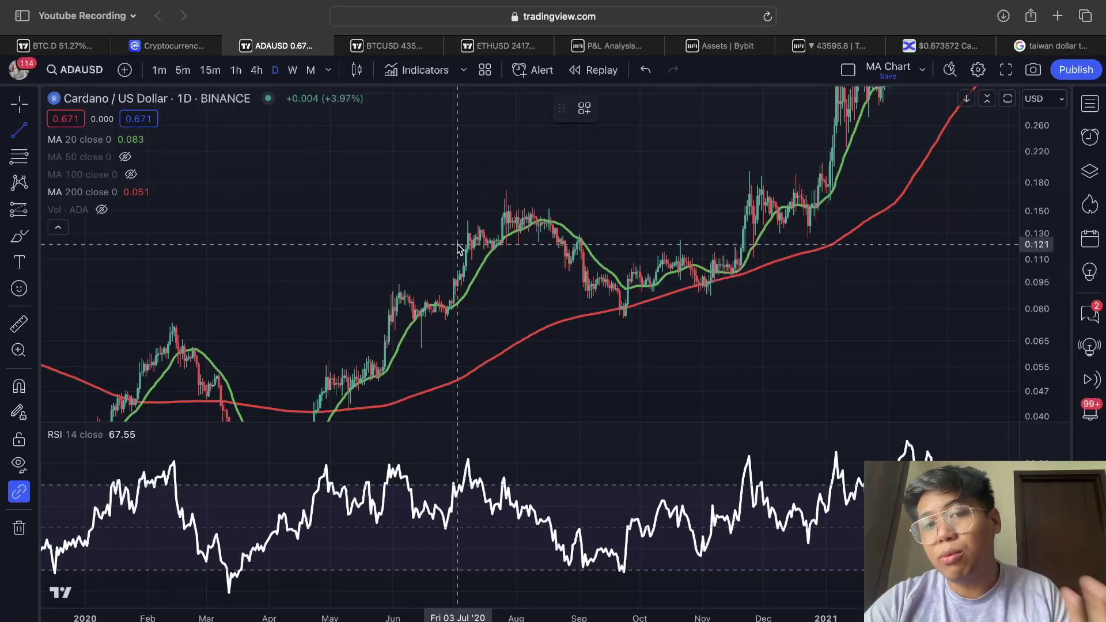
Step: Draw a rising yellow line over July–August 2020 highs and a falling line across matching RSI peaks
mouse_move(458, 245)
left_mouse_down()
mouse_move(493, 228)
mouse_move(524, 192)
left_mouse_up()
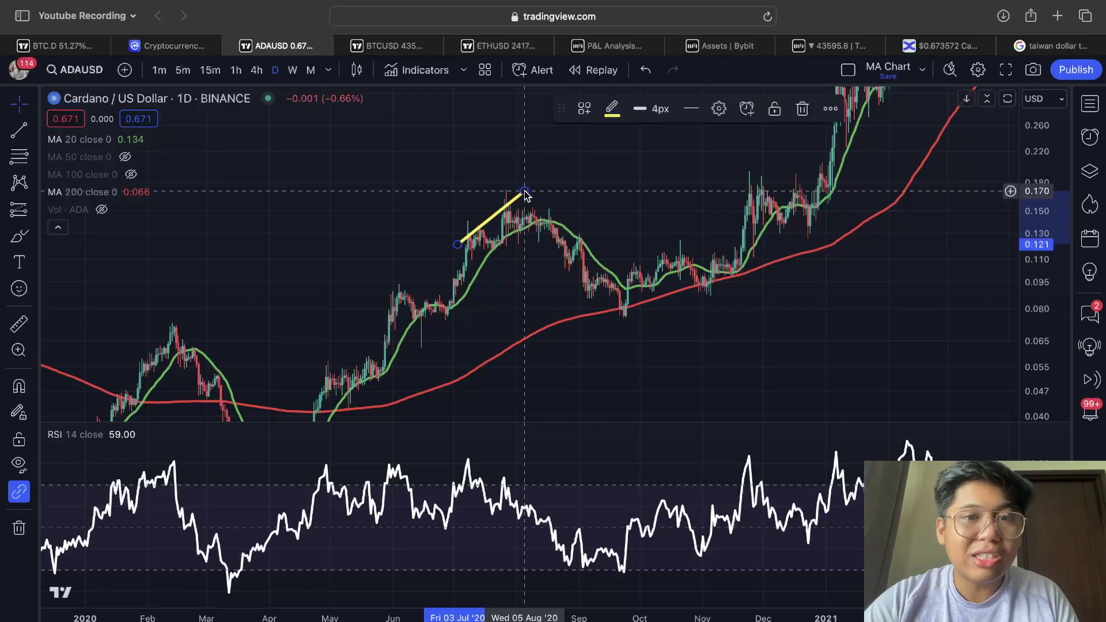
left_click(19, 130)
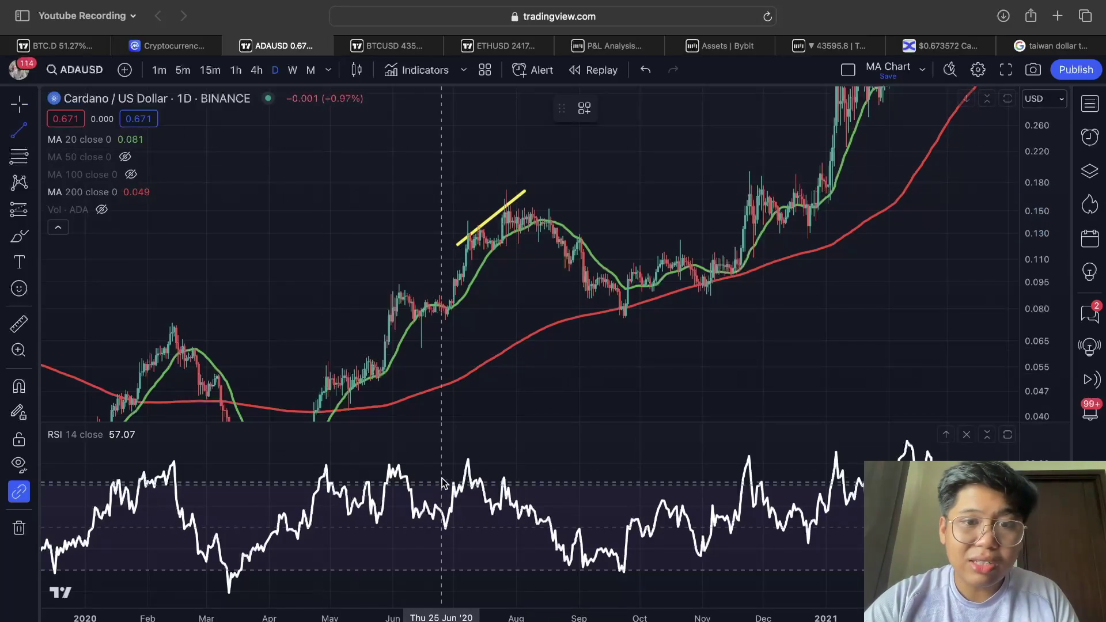
left_click_drag(454, 454, 526, 488)
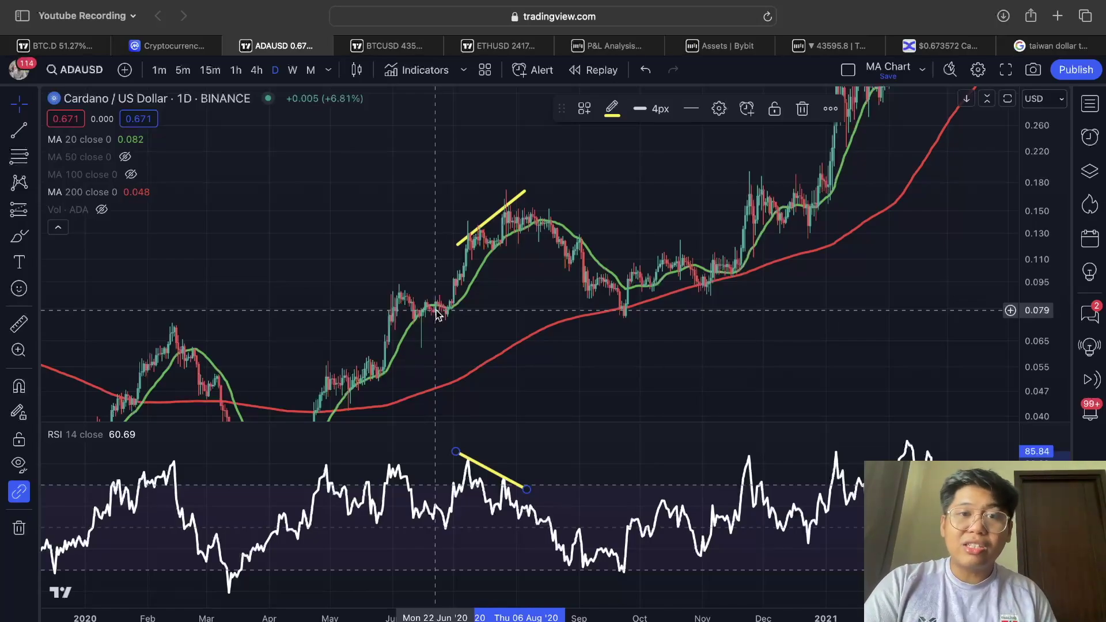
left_click(19, 236)
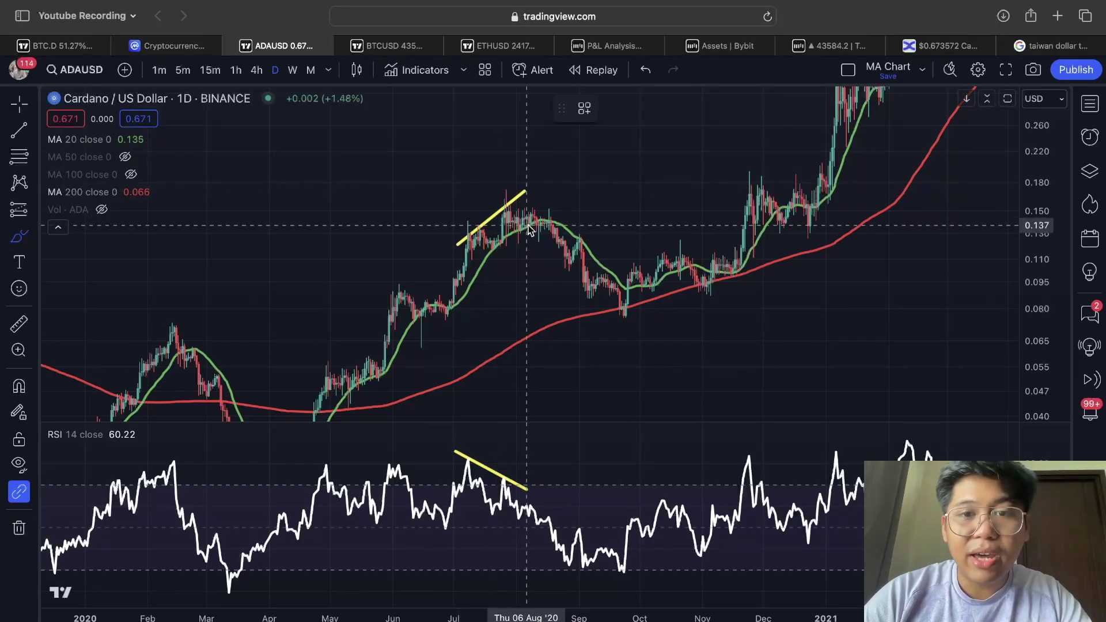
mouse_move(550, 222)
left_mouse_down()
mouse_move(571, 219)
mouse_move(628, 280)
left_mouse_up()
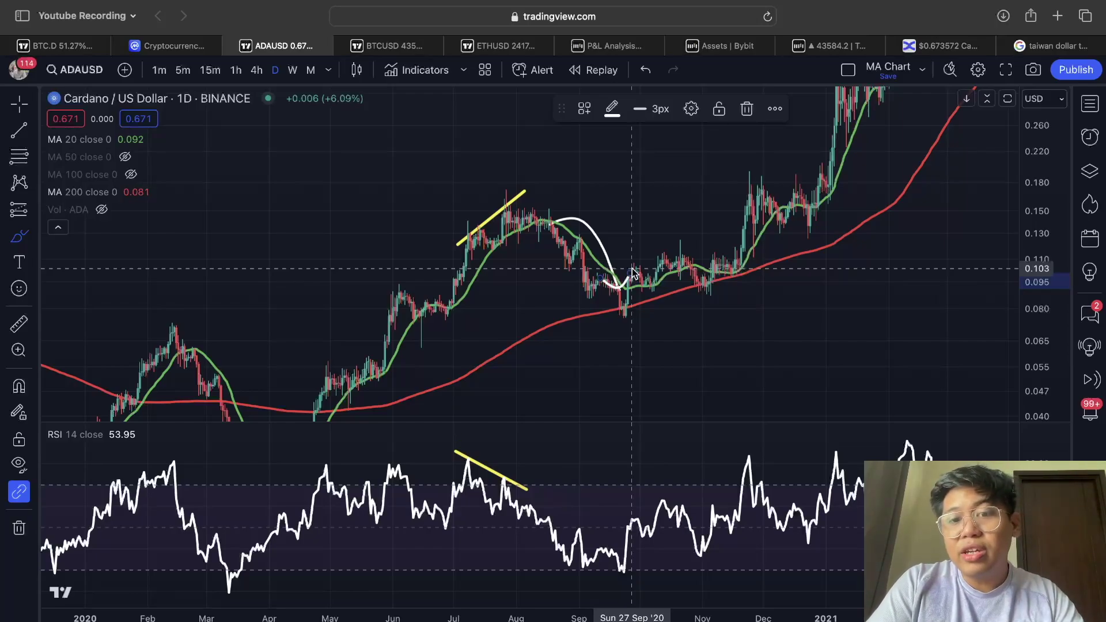
key("super+z")
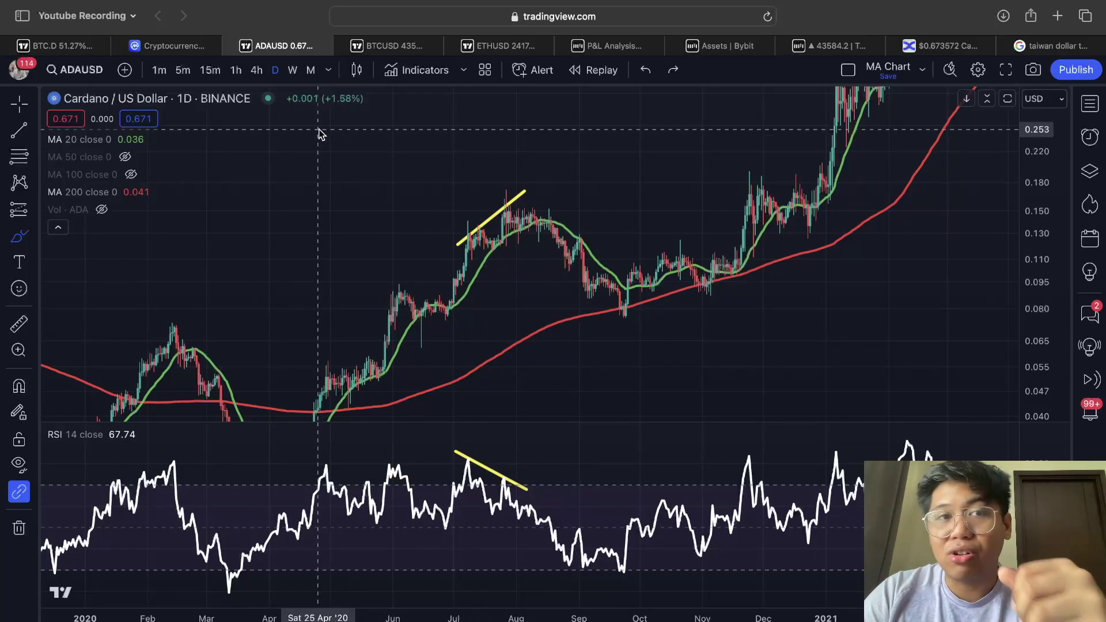
Step: Flip to weekly and back to daily, then reset the chart view to recent candles
left_click(295, 77)
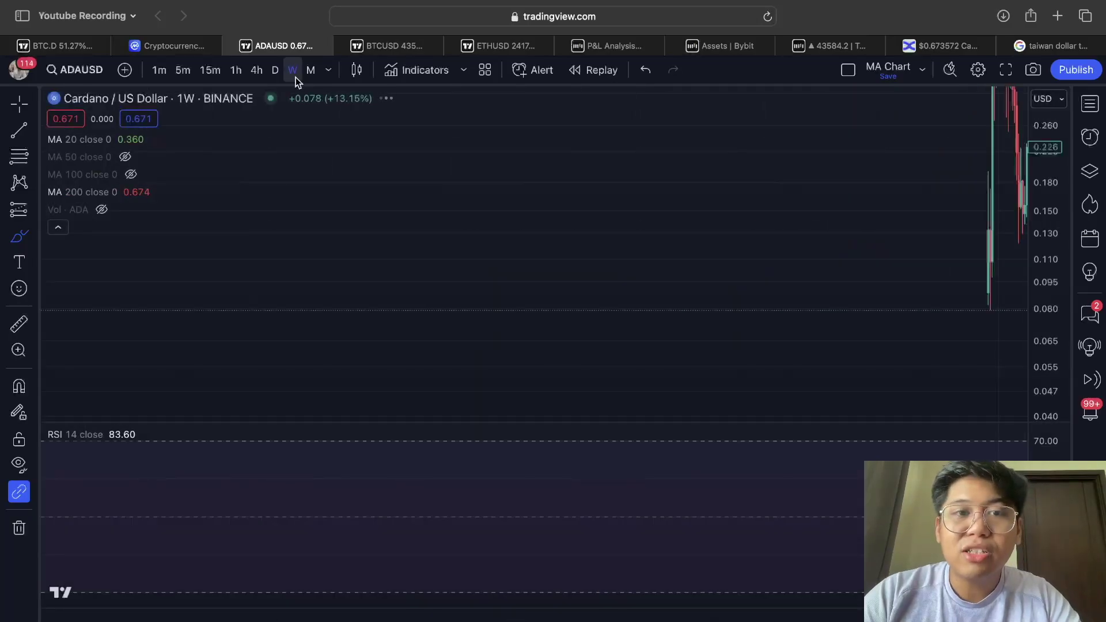
left_click(275, 70)
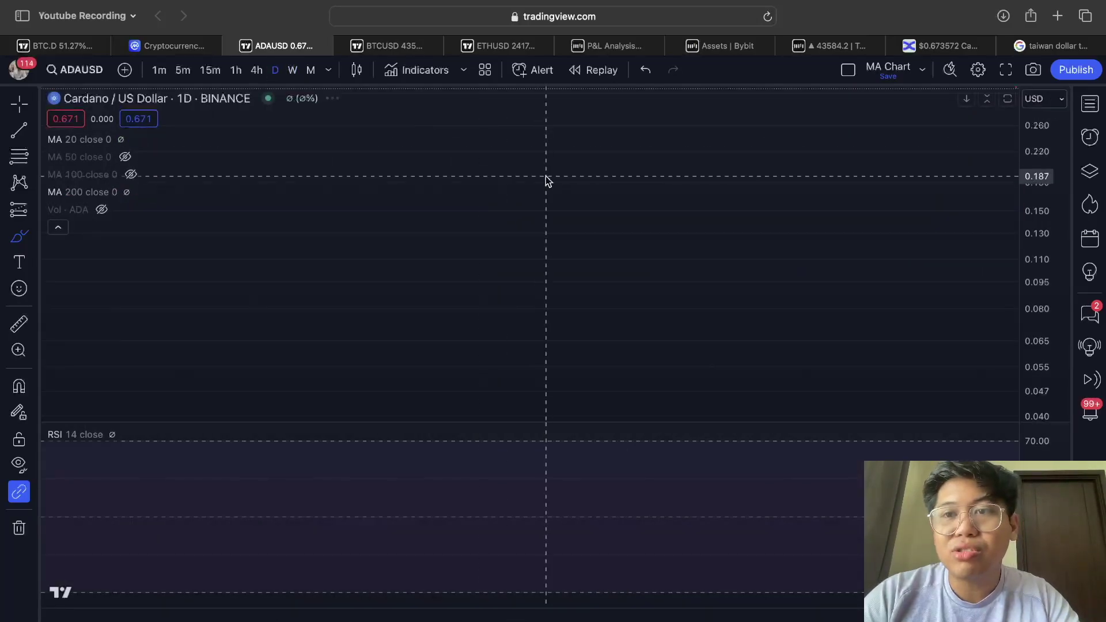
right_click(734, 234)
left_click(750, 248)
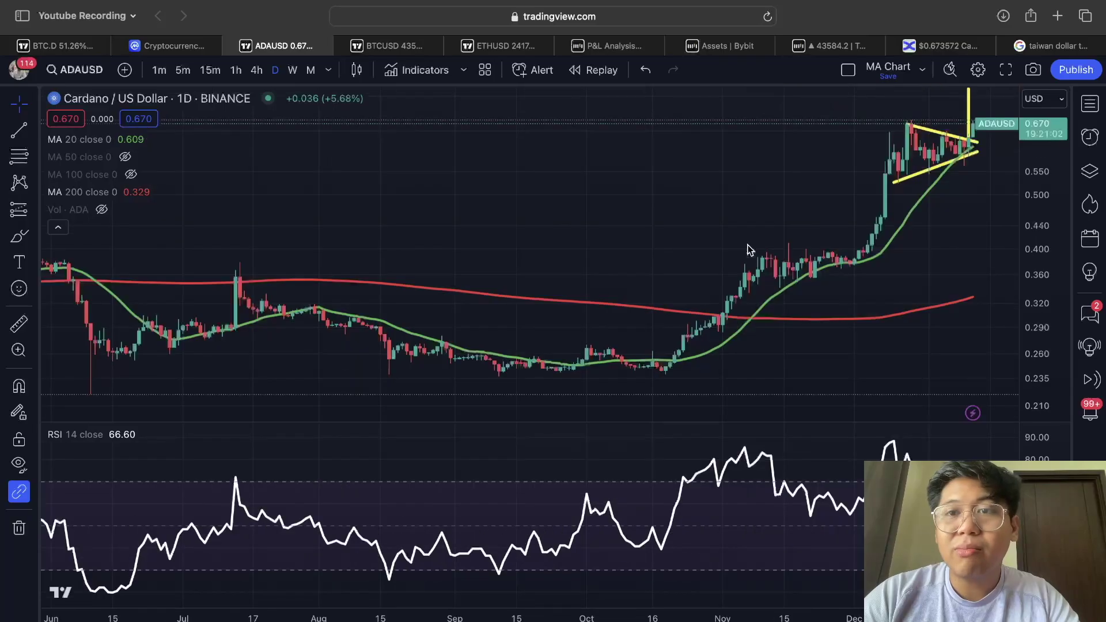
Step: Zoom out to show 2020 through 2023, keeping the mid-2020 divergence lines in view
scroll(634, 225, "down", 2)
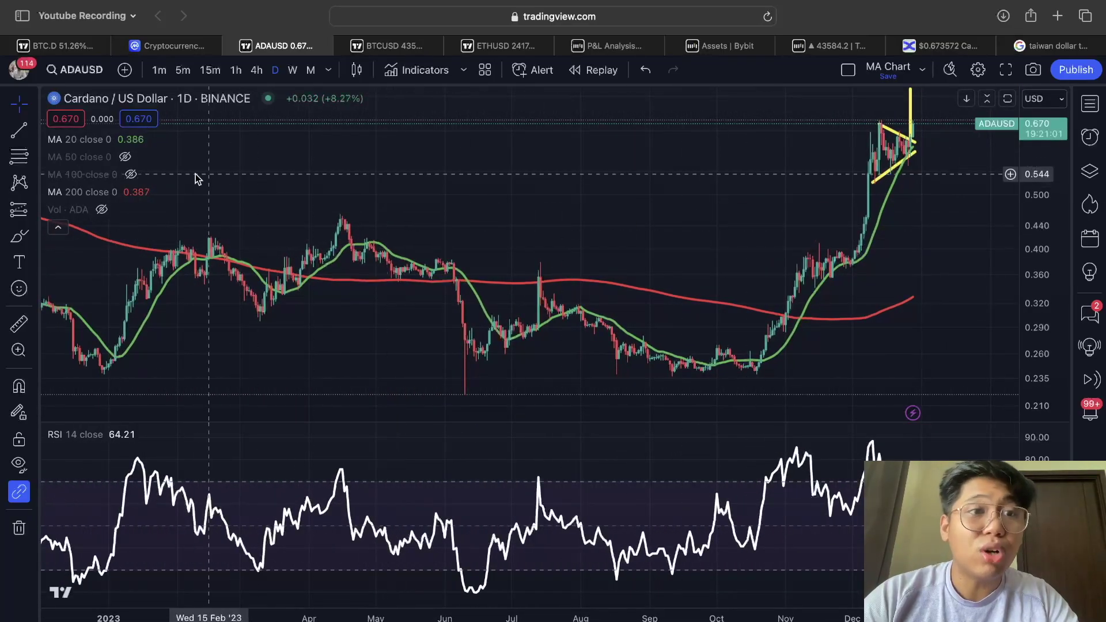
mouse_move(69, 197)
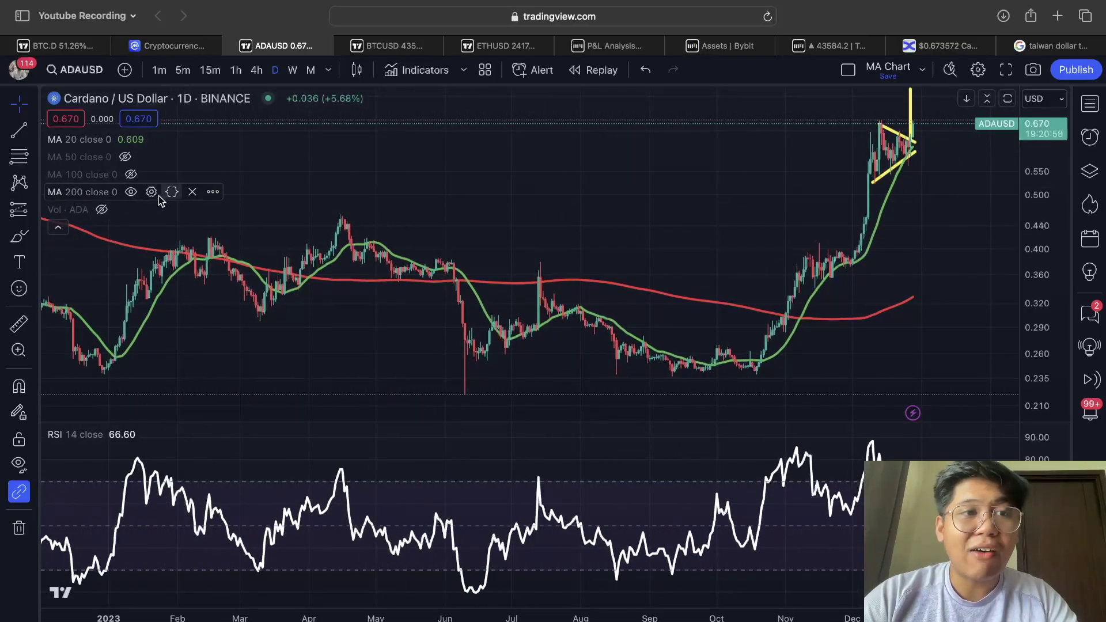
scroll(686, 292, "down", 2)
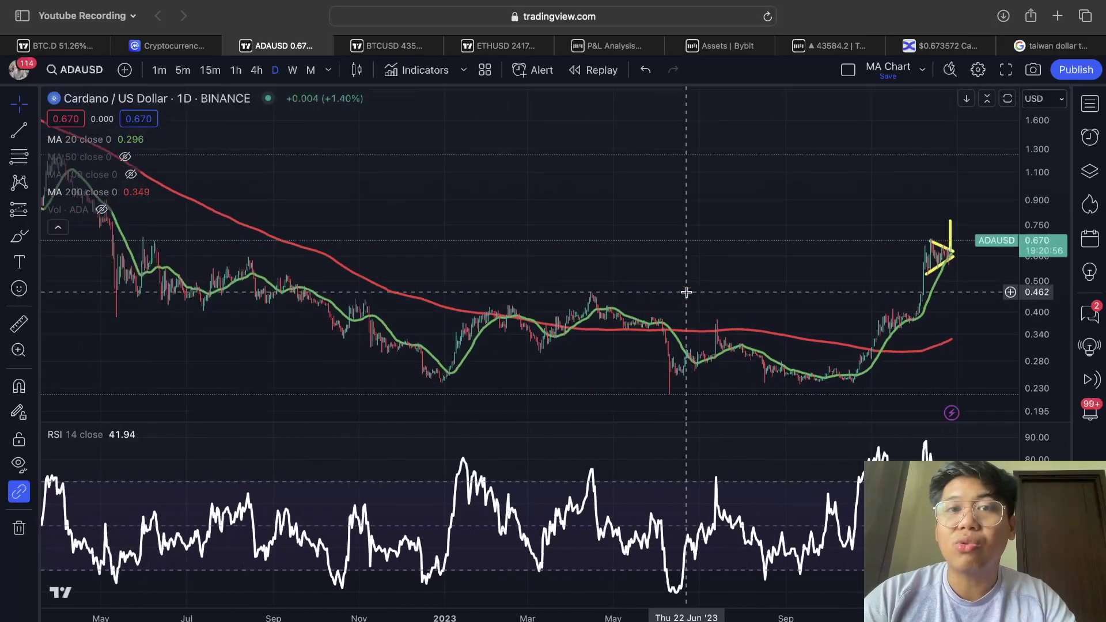
scroll(686, 292, "down", 4)
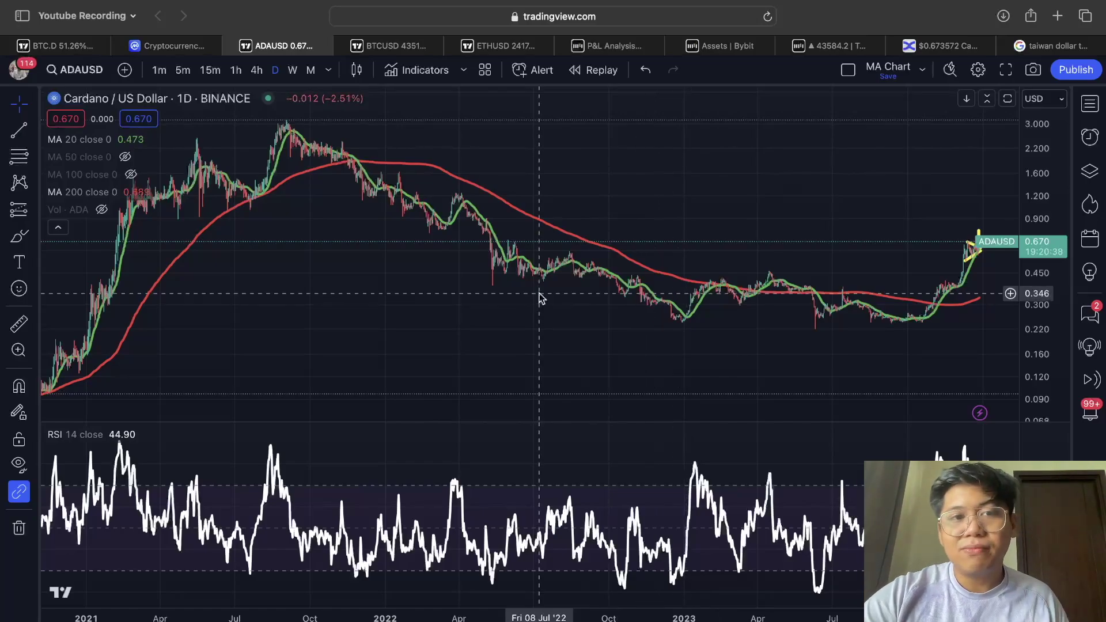
scroll(461, 219, "down", 5)
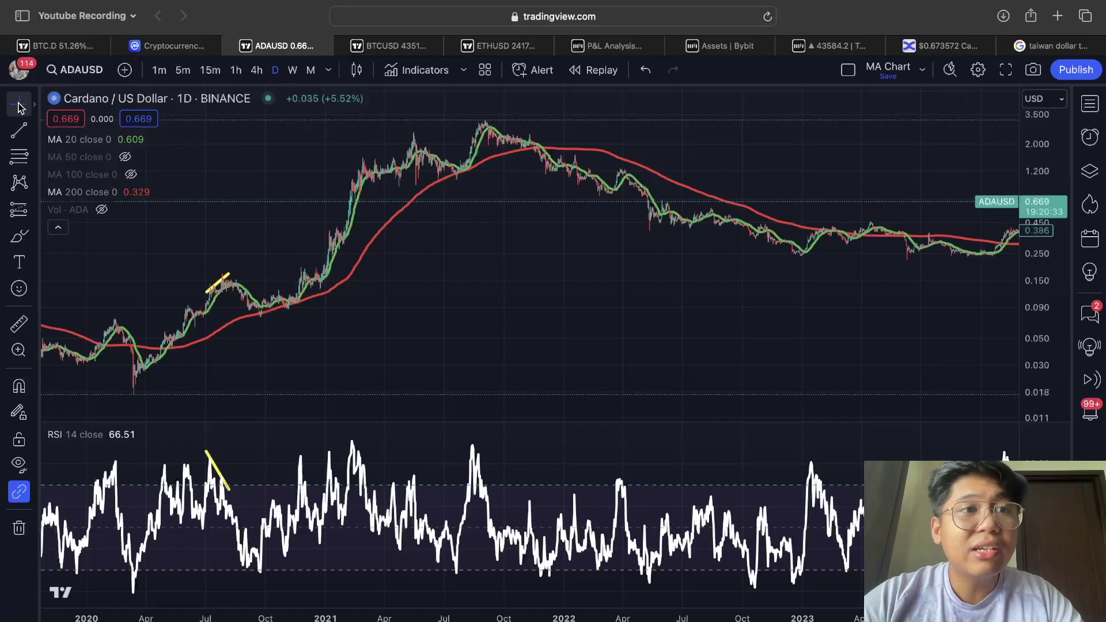
Step: Hide the RSI pane and brush-circle the March 2020 low and Sep–Nov 2020 consolidation, tracing the 2021 rally
double_click(502, 304)
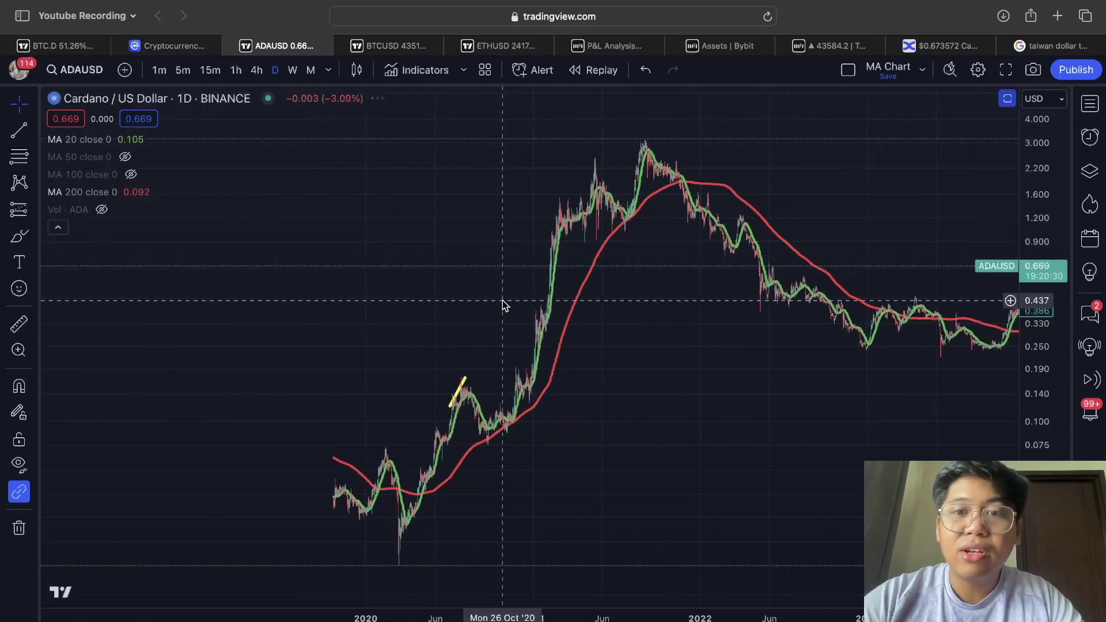
scroll(502, 300, "left", 5)
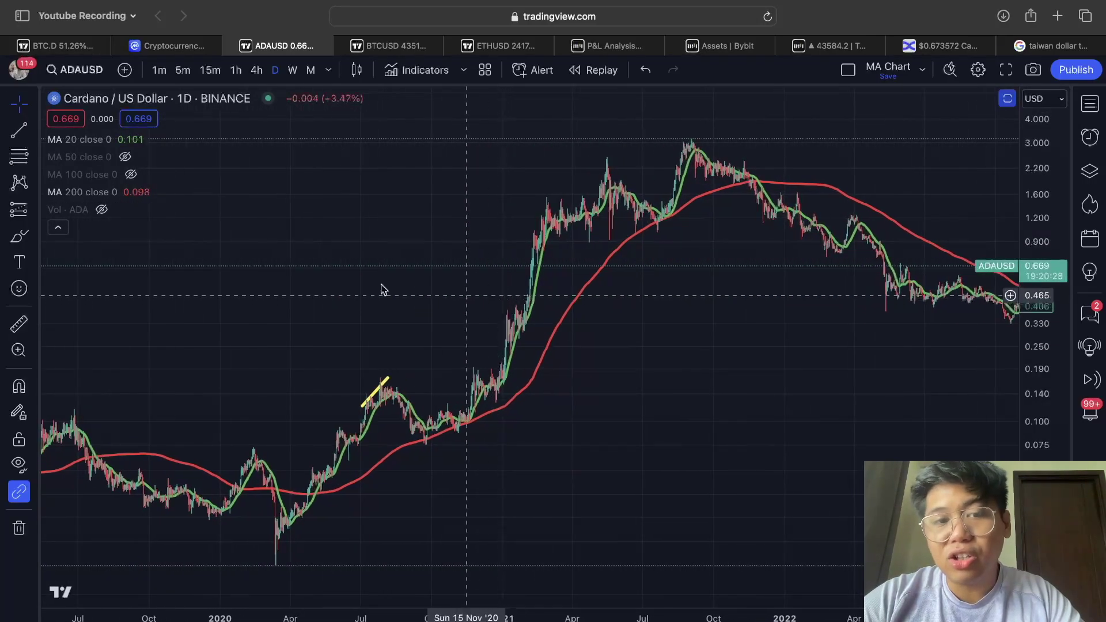
left_click(19, 236)
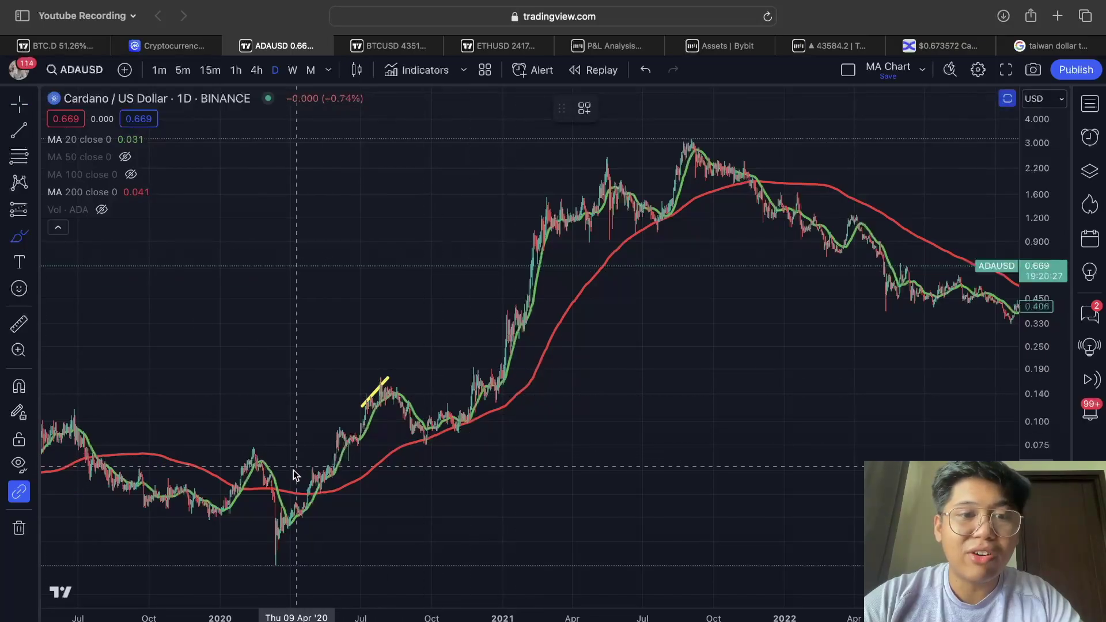
mouse_move(293, 484)
left_mouse_down()
mouse_move(280, 498)
mouse_move(298, 518)
mouse_move(383, 385)
left_mouse_up()
mouse_move(482, 420)
left_mouse_down()
mouse_move(415, 455)
mouse_move(461, 406)
left_mouse_up()
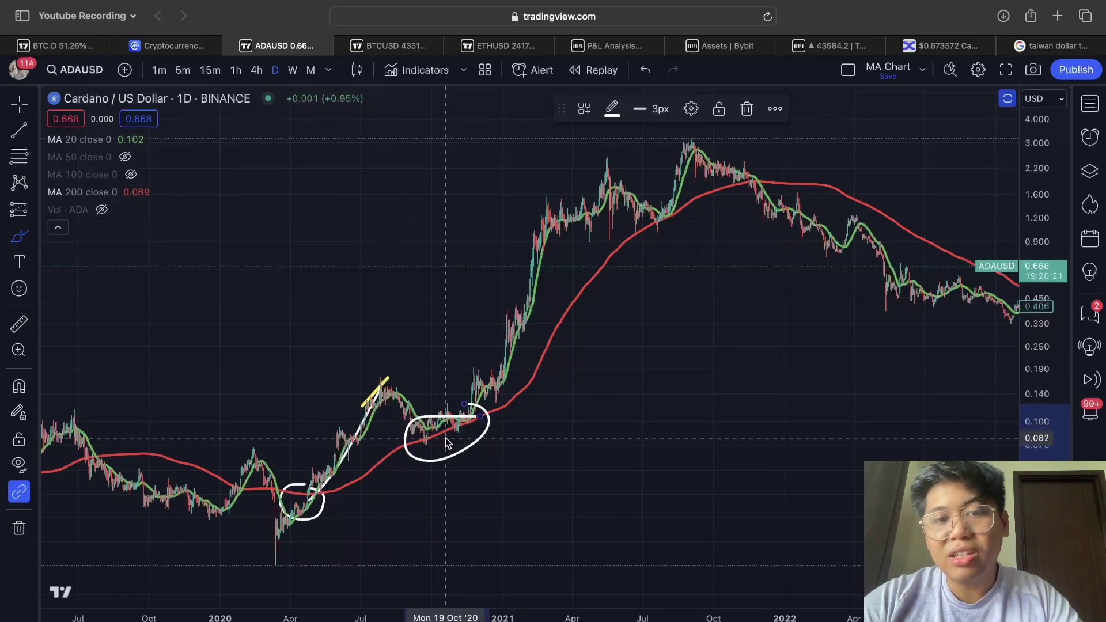
left_click_drag(448, 436, 580, 166)
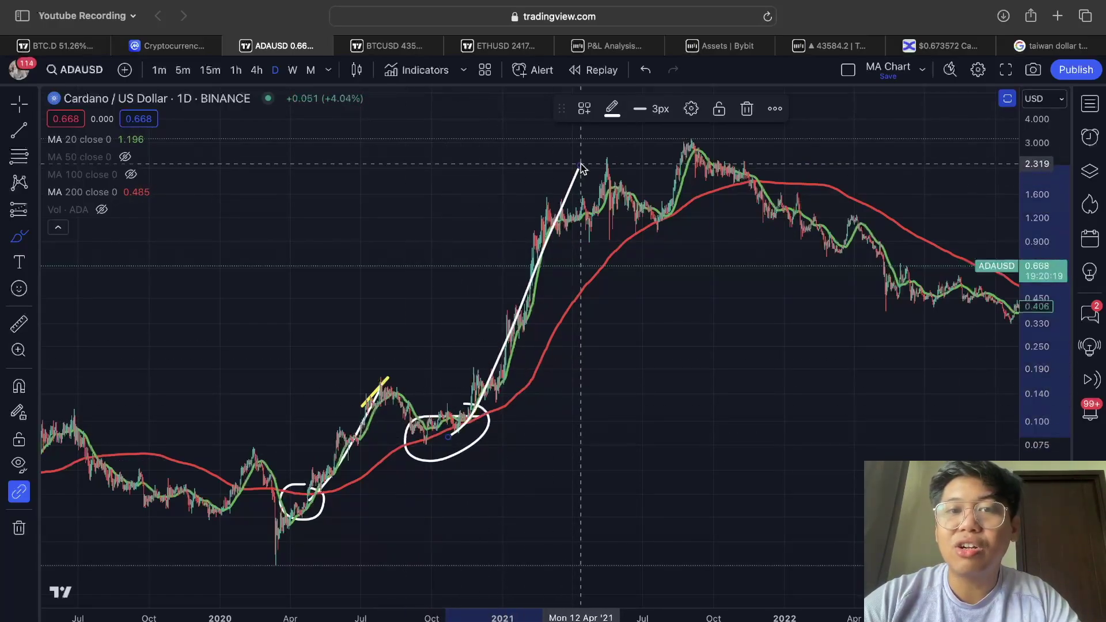
Step: Circle the July 2021 dip and late-2023 breakout over the red MA, undoing the projected-rise stroke
left_click_drag(667, 210, 710, 140)
scroll(710, 140, "right", 10)
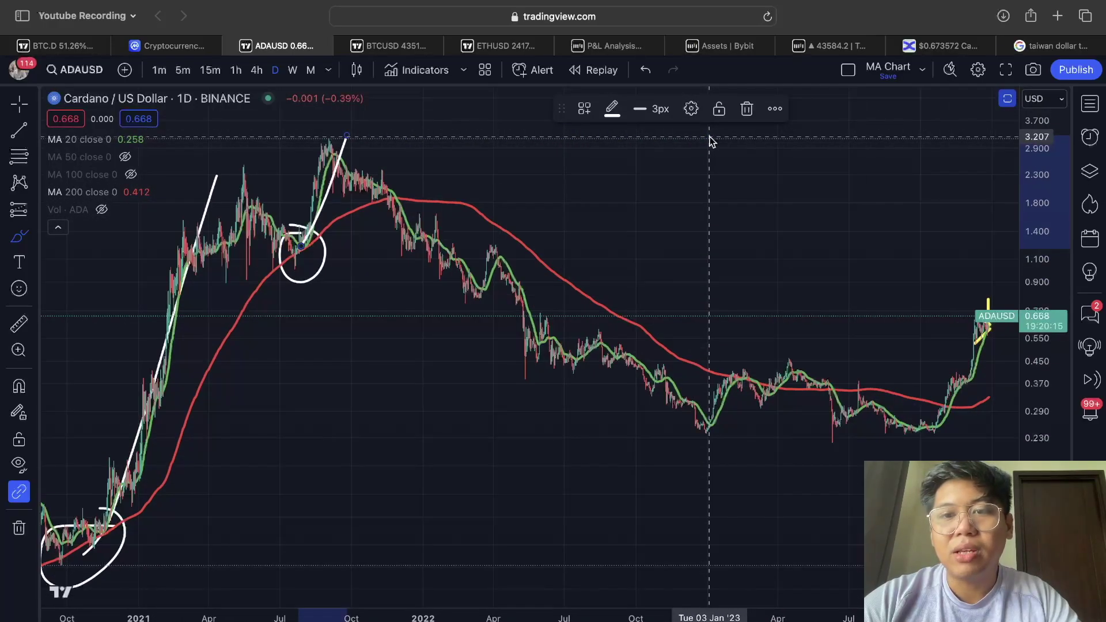
scroll(852, 302, "right", 10)
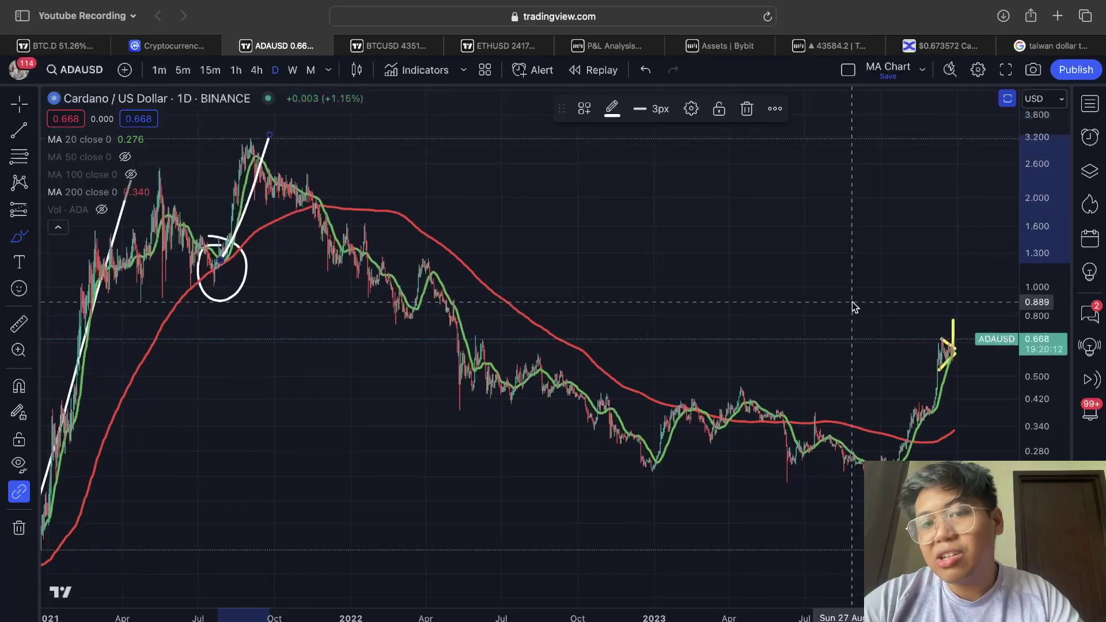
mouse_move(796, 493)
left_mouse_down()
mouse_move(833, 525)
mouse_move(801, 500)
left_mouse_up()
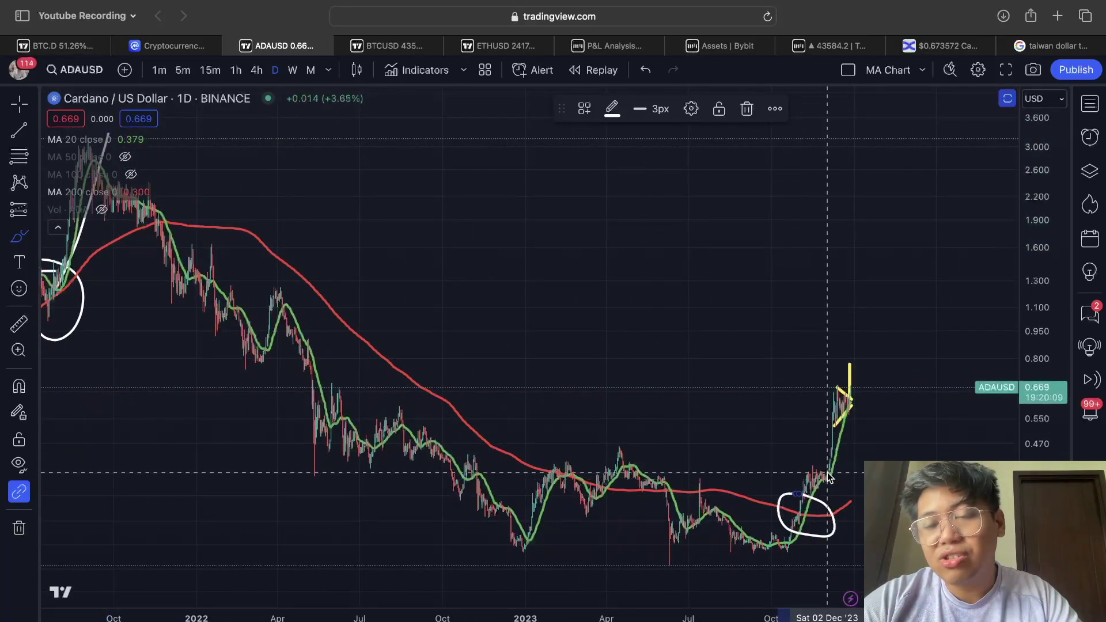
left_click_drag(828, 515, 896, 385)
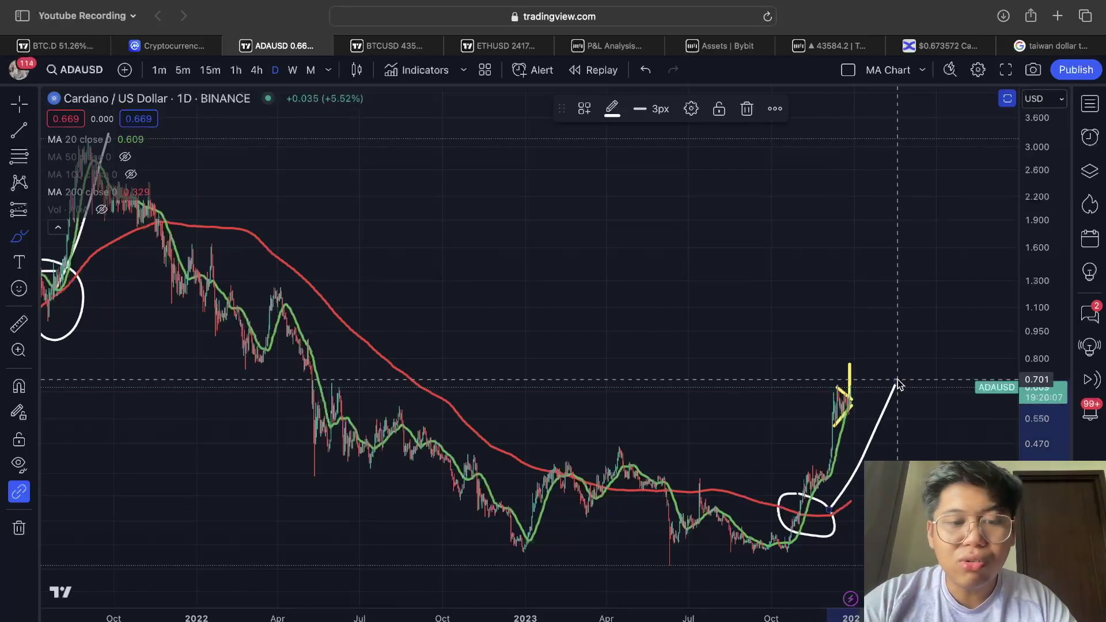
key("super+z")
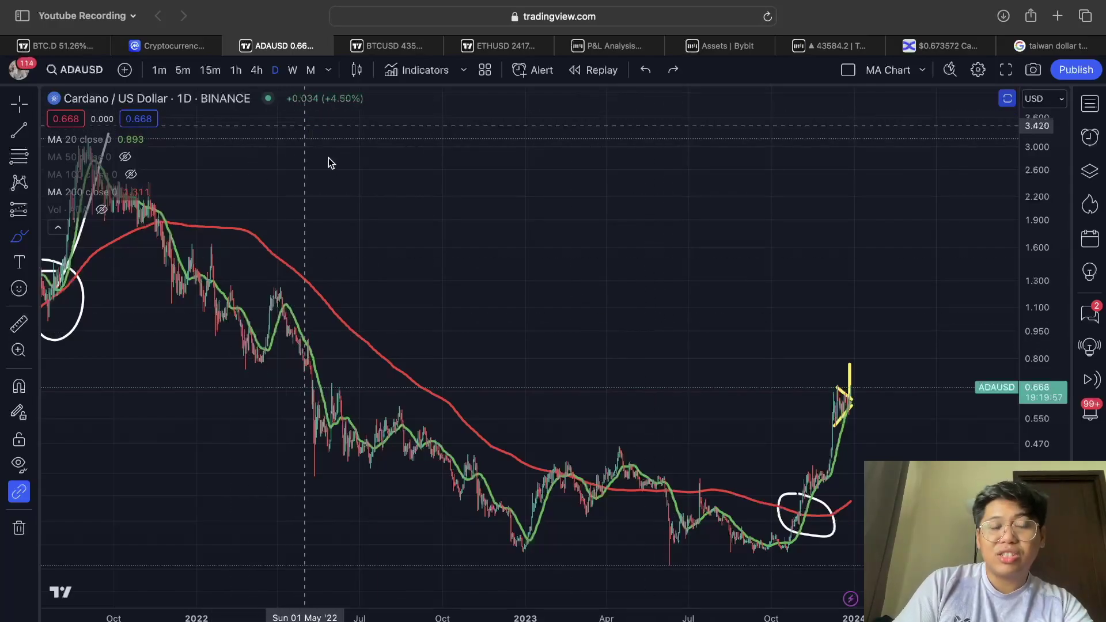
scroll(369, 230, "left", 5)
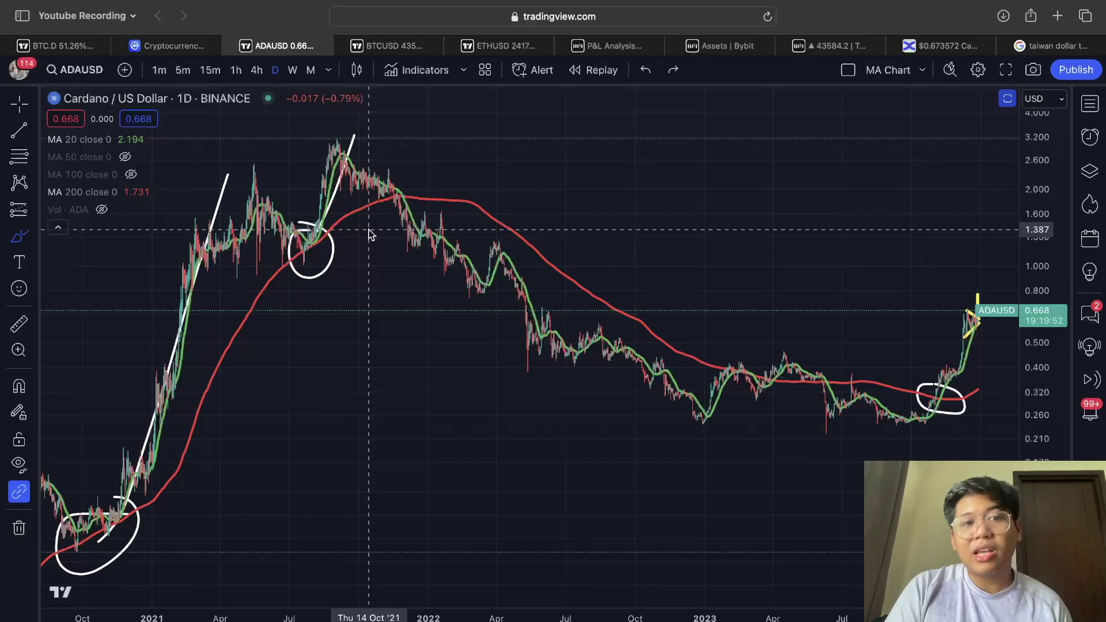
scroll(369, 229, "left", 5)
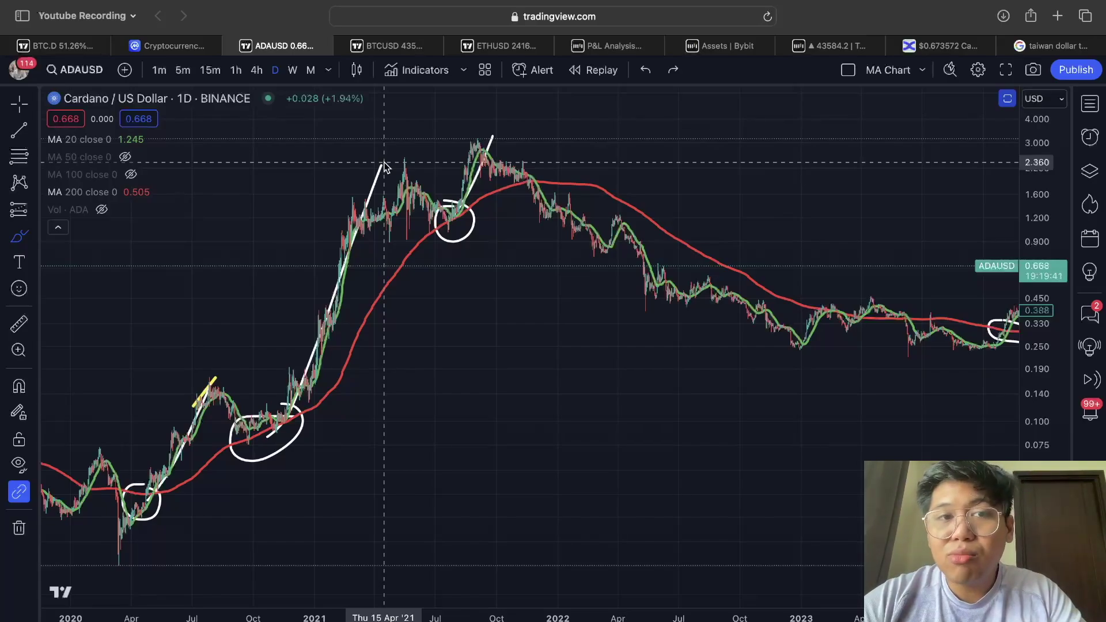
Step: View the Cardano chart on weekly candles and scroll around it
left_click(294, 71)
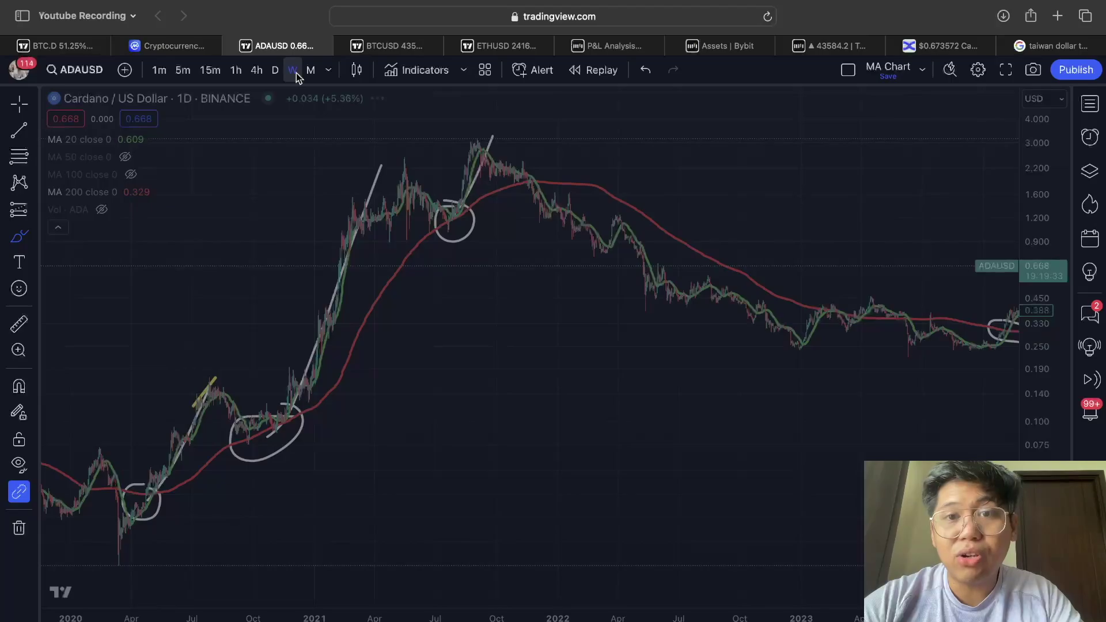
scroll(466, 262, "up", 10)
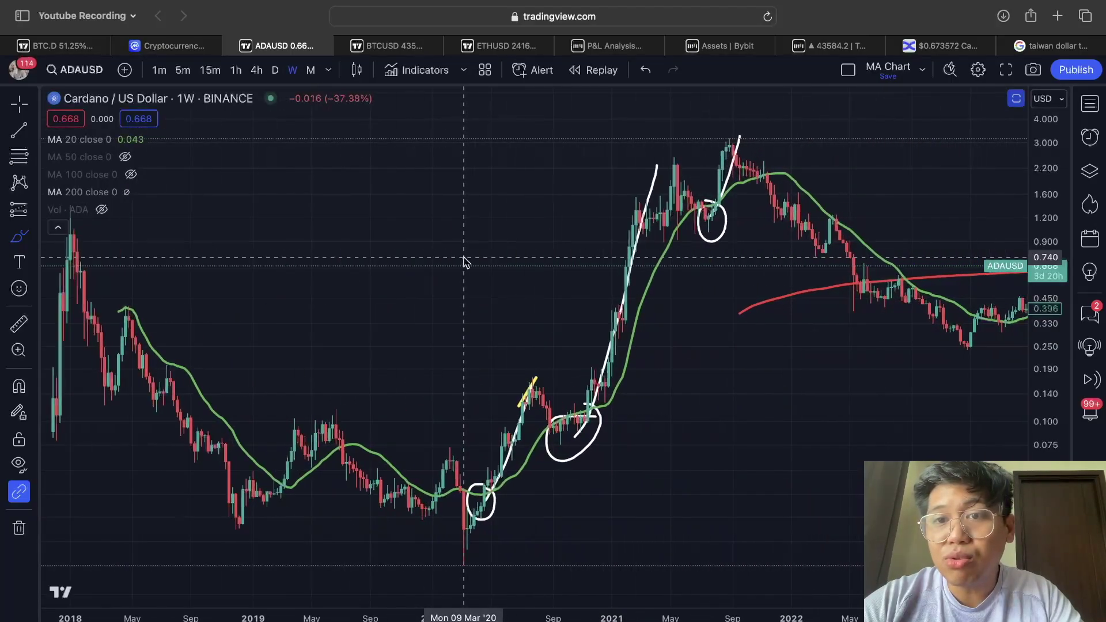
scroll(466, 262, "right", 15)
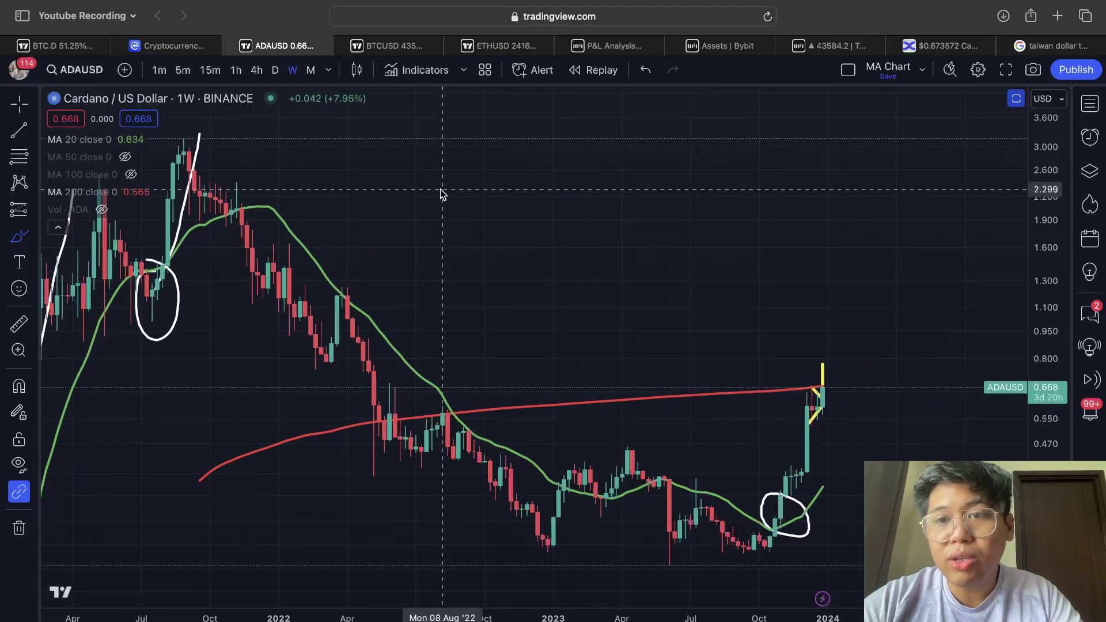
scroll(440, 193, "left", 15)
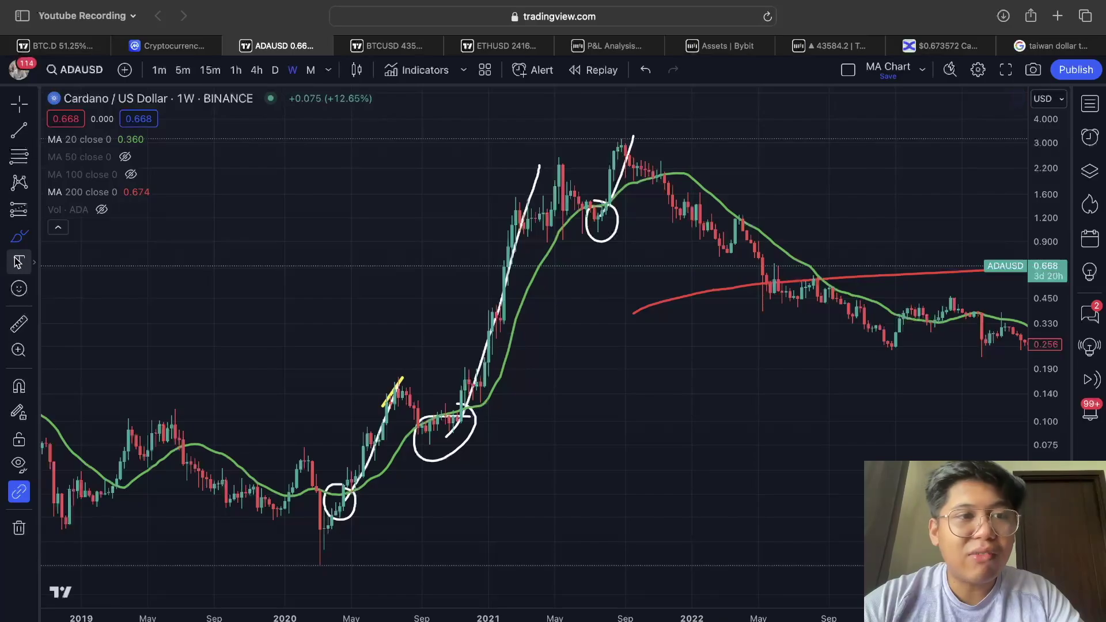
Step: Pick the Brush tool with magnet snapping on and return the chart to 1D daily candles
left_click(19, 236)
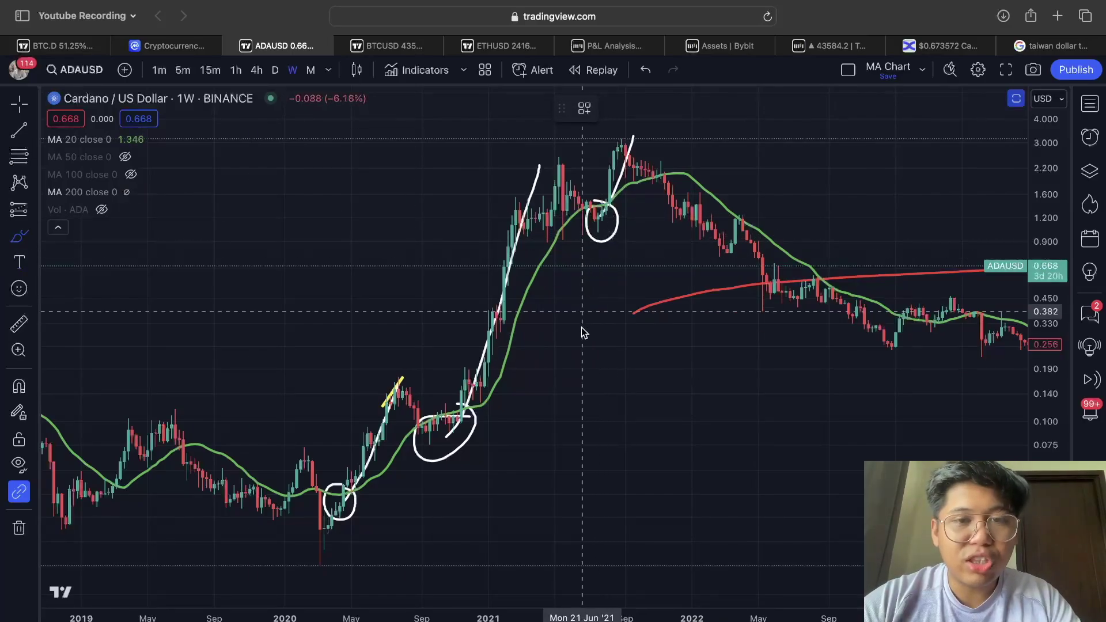
key("super+z")
scroll(472, 217, "right", 10)
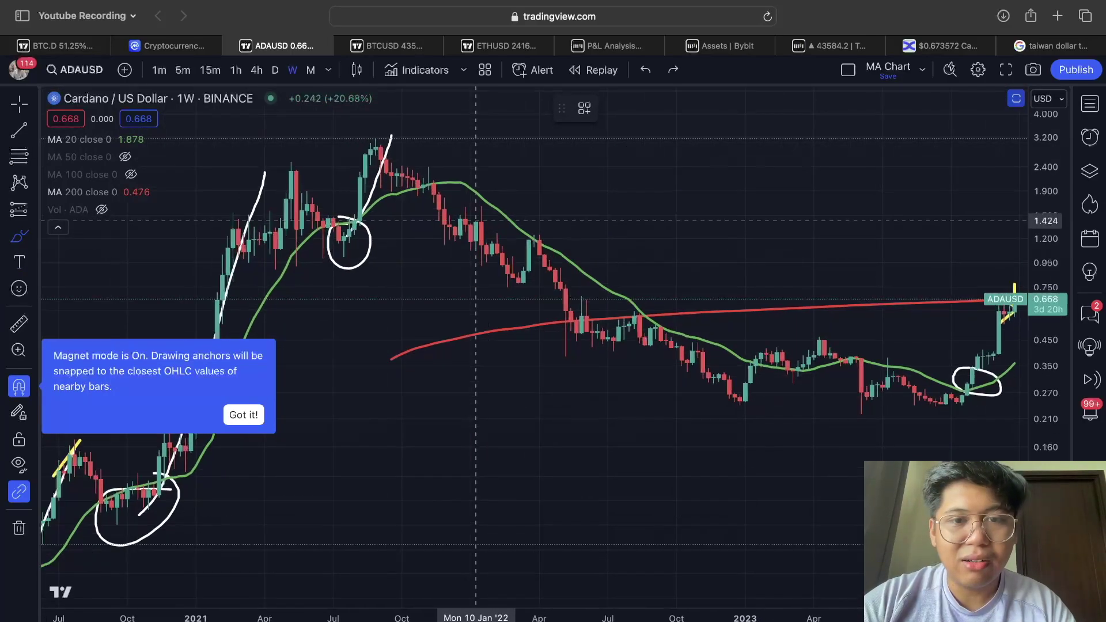
type("1D")
key("Return")
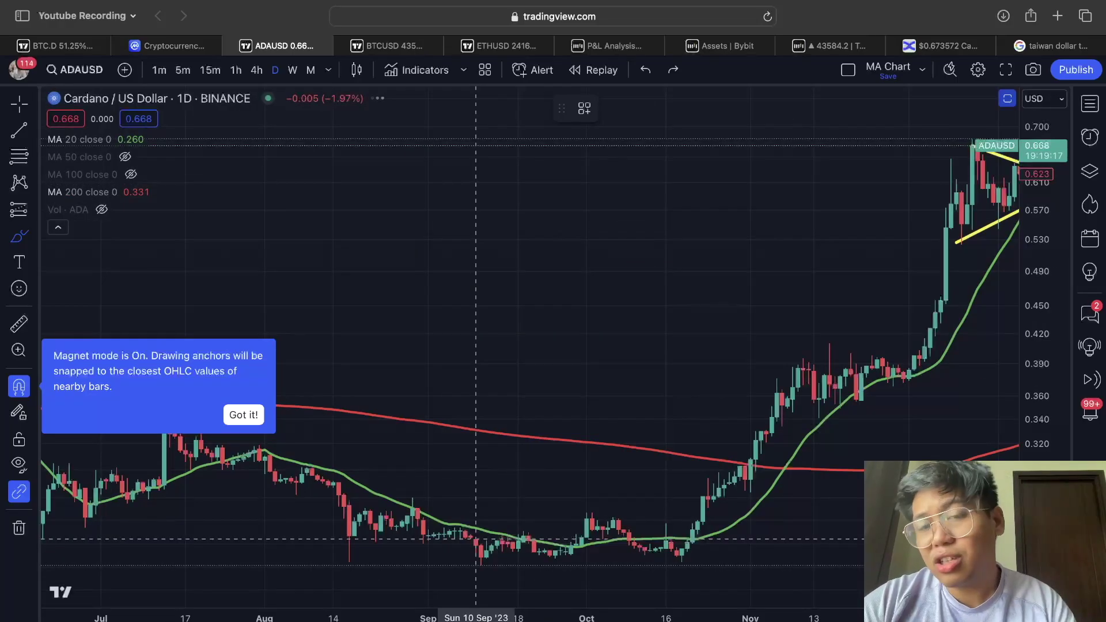
Step: Zoom and pan the daily chart and trace the Dec–Jan rally with a freehand stroke
scroll(590, 365, "down", 5)
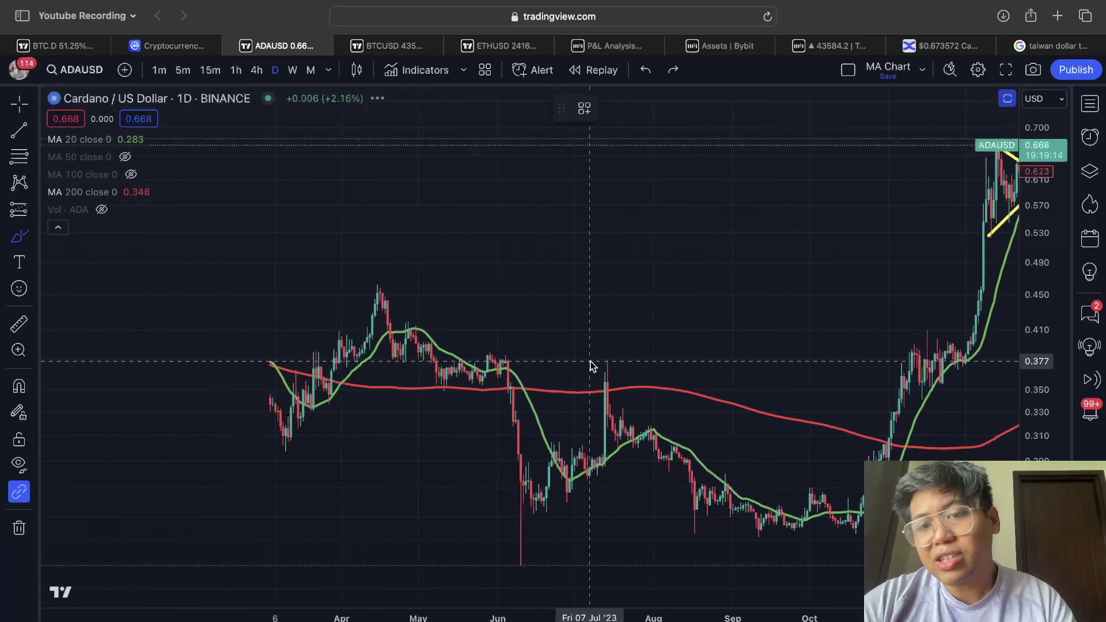
scroll(591, 366, "down", 1)
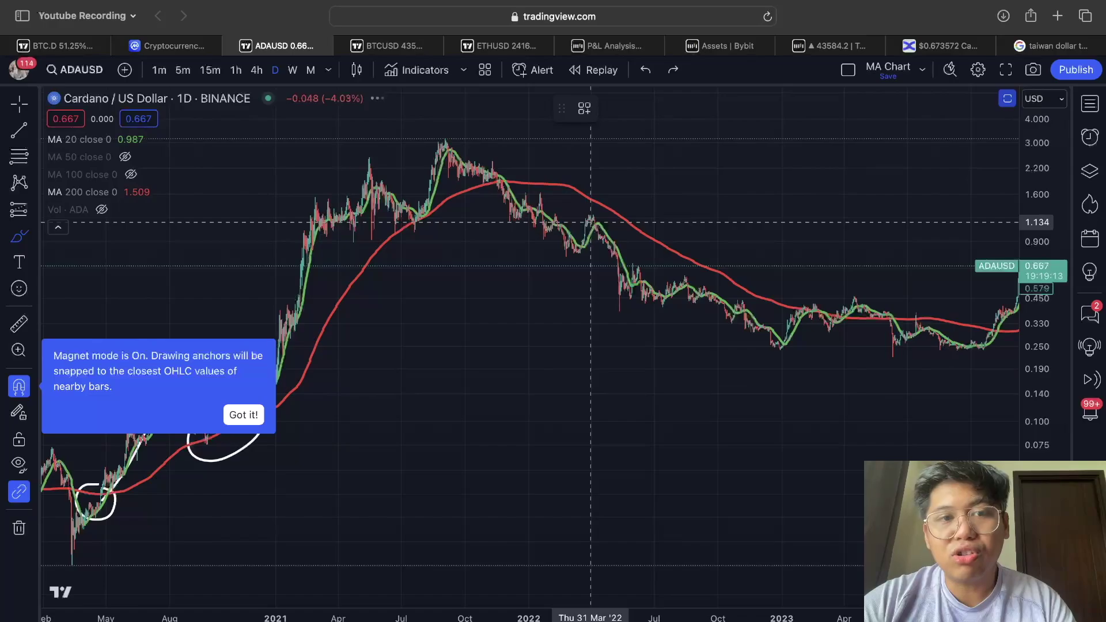
scroll(590, 363, "left", 5)
scroll(591, 363, "up", 10)
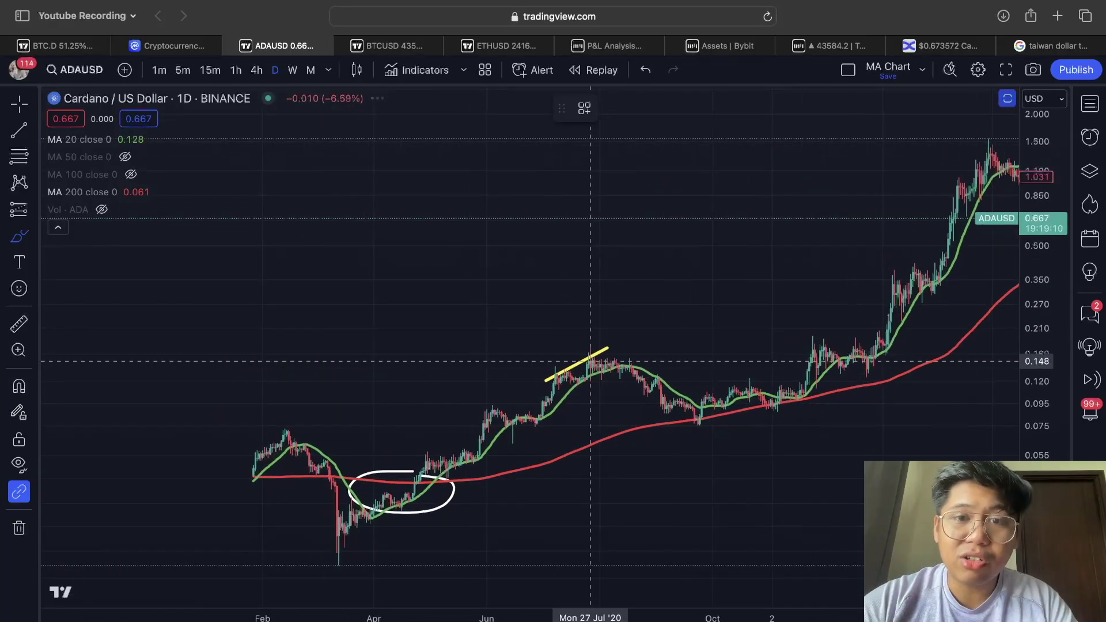
mouse_move(535, 458)
left_mouse_down()
mouse_move(593, 473)
mouse_move(667, 340)
mouse_move(737, 319)
mouse_move(819, 242)
mouse_move(867, 170)
mouse_move(875, 219)
left_mouse_up()
scroll(875, 220, "right", 3)
scroll(874, 220, "right", 15)
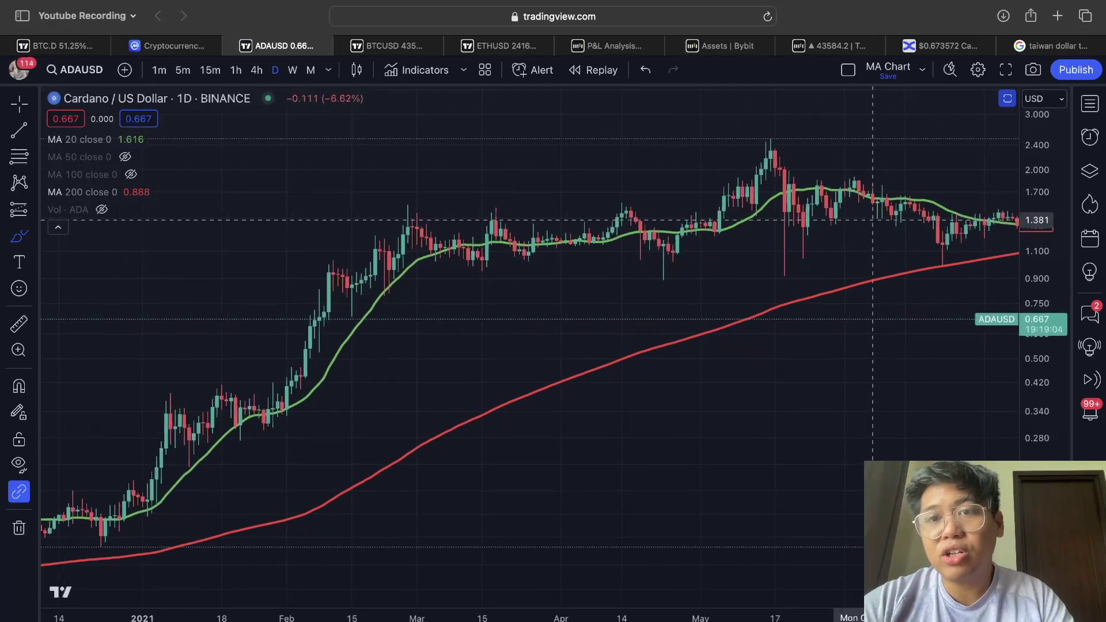
scroll(854, 223, "right", 15)
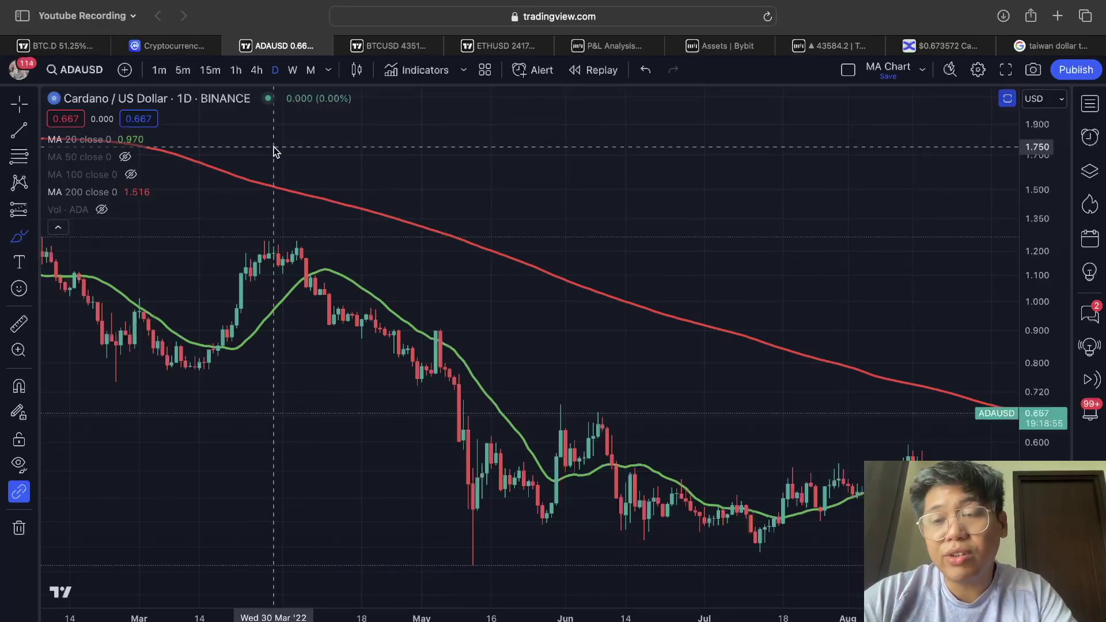
Step: Switch to weekly candles and back to daily, ending on the Dec 2023 triangle
left_click(292, 75)
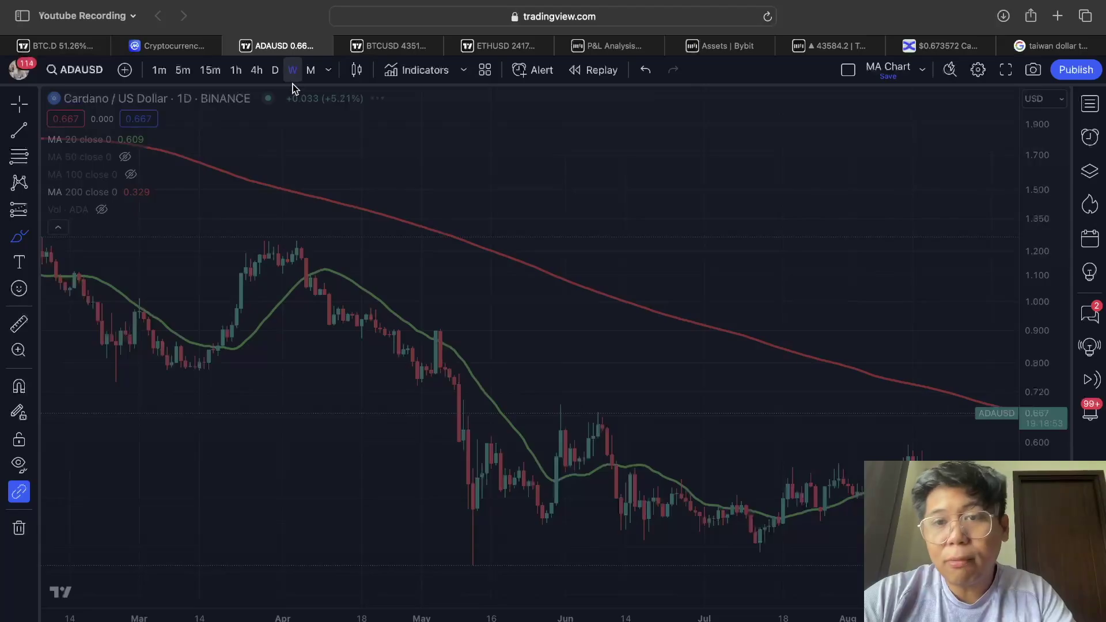
scroll(521, 413, "right", 10)
scroll(523, 413, "right", 15)
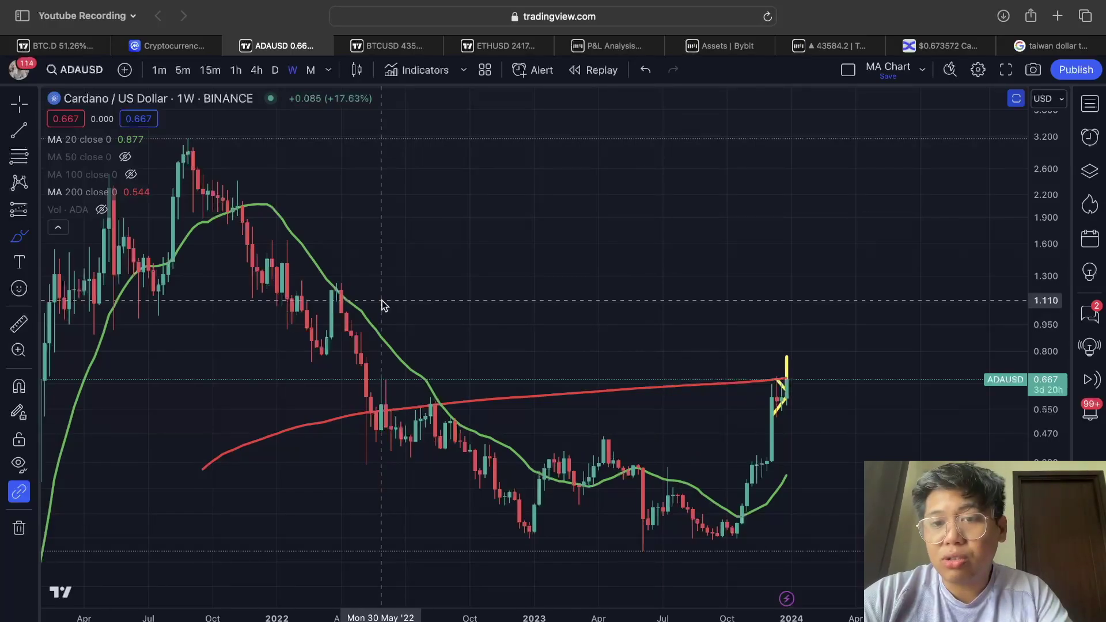
left_click(273, 68)
scroll(582, 292, "down", 3)
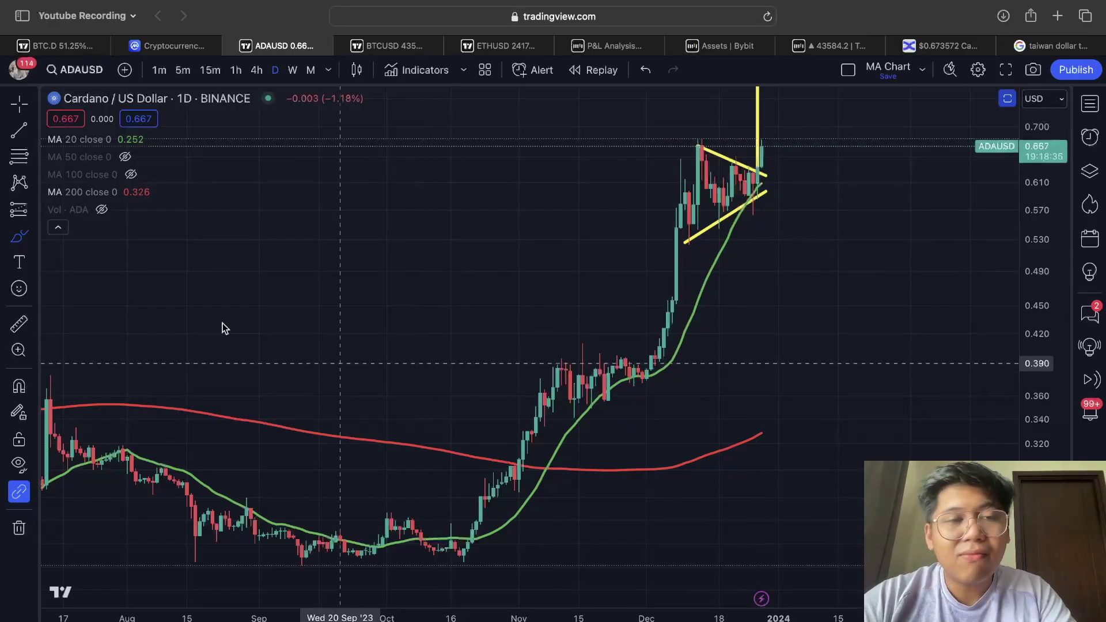
left_click_drag(743, 442, 924, 243)
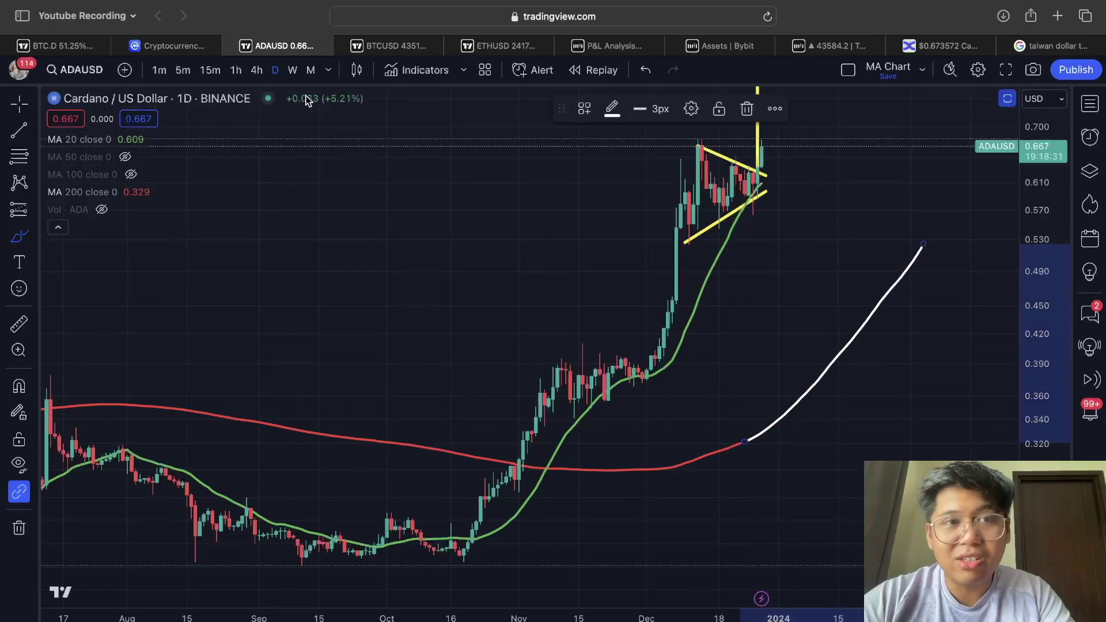
key("Delete")
left_click(296, 75)
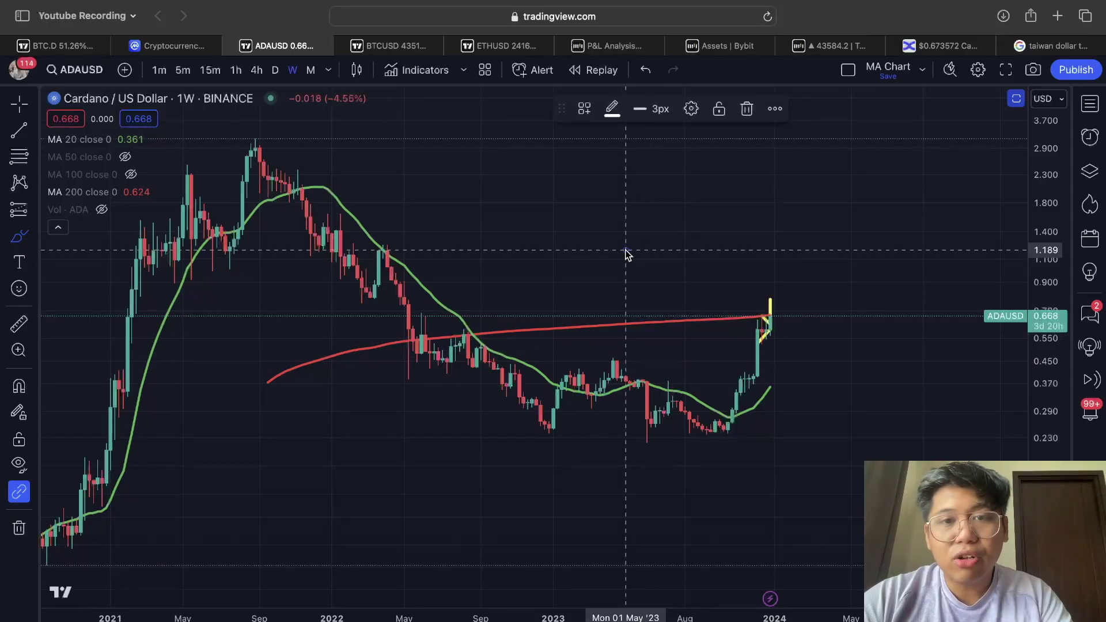
key("super+z")
key("Escape")
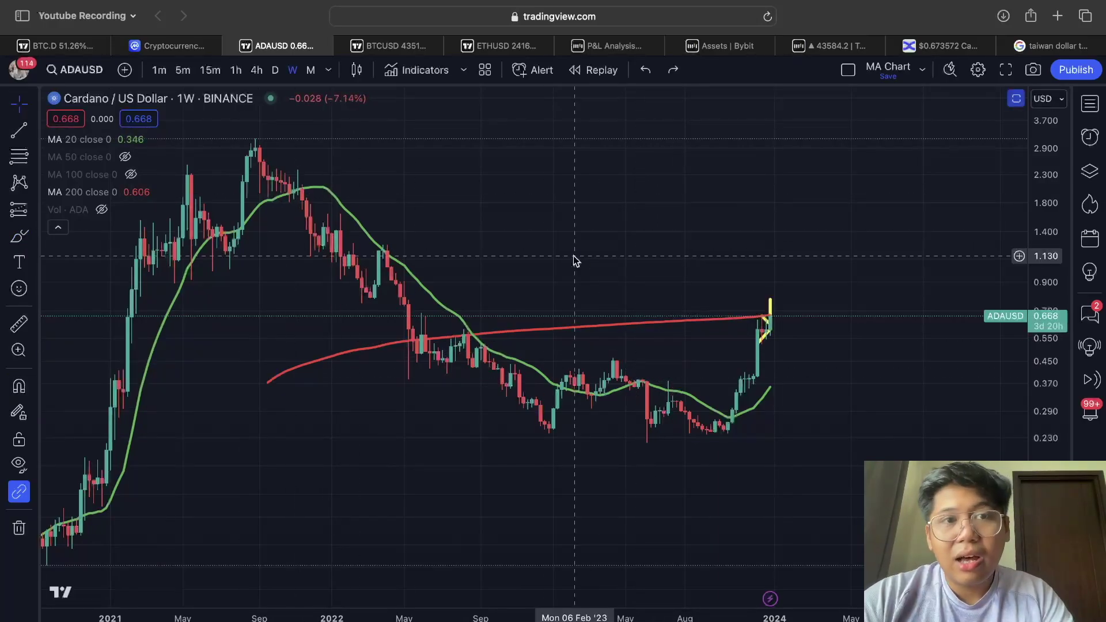
key("super+z")
scroll(894, 455, "down", 3)
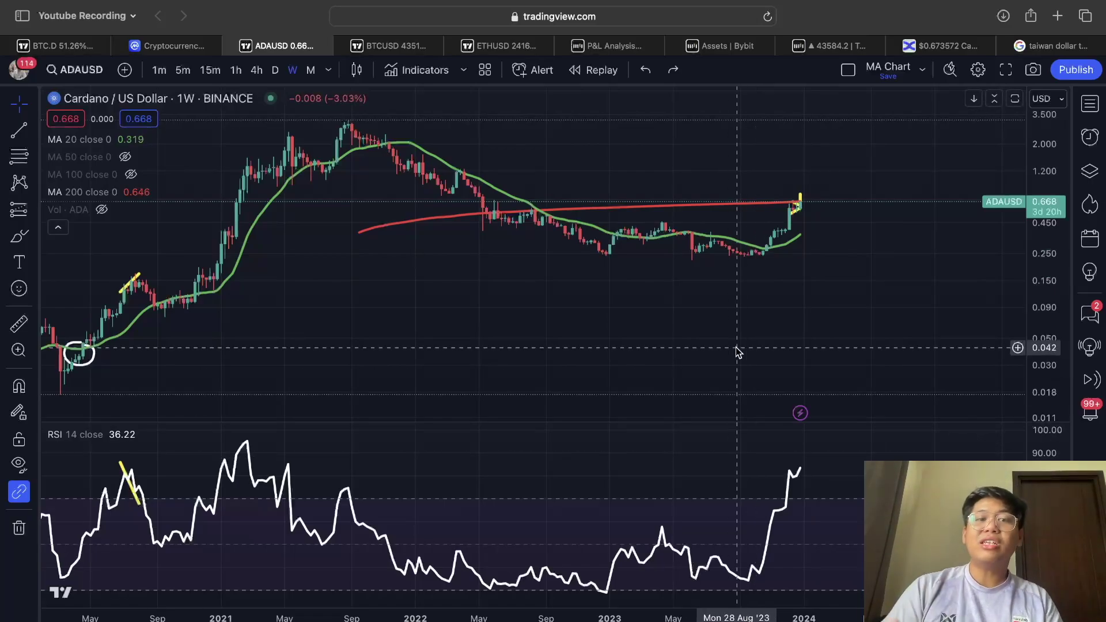
left_click(20, 236)
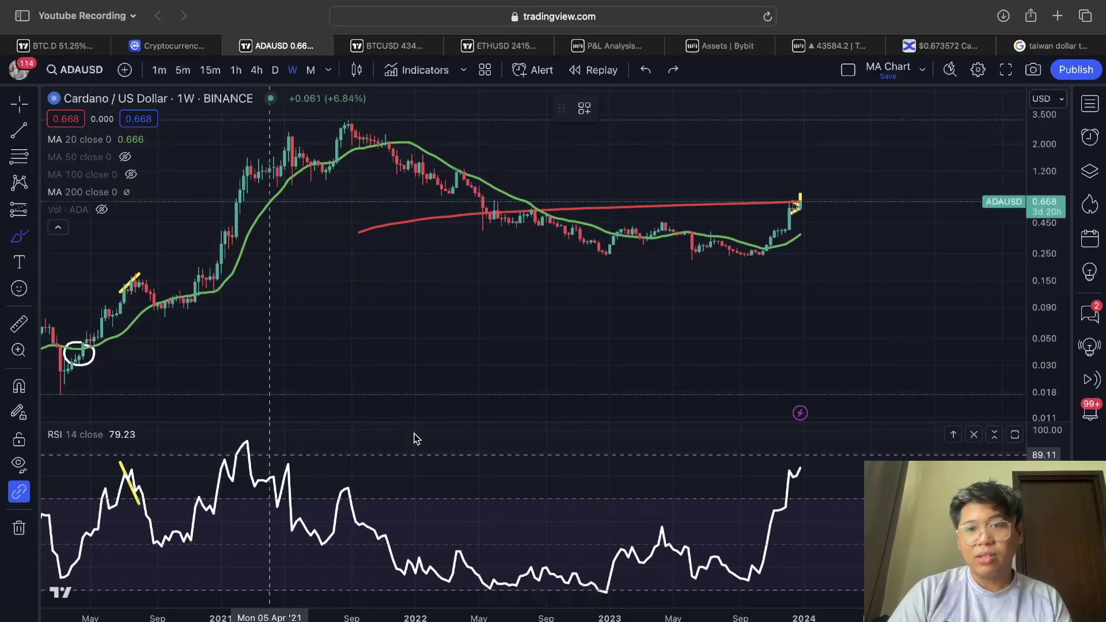
mouse_move(149, 459)
left_mouse_down()
mouse_move(75, 522)
mouse_move(128, 450)
left_mouse_up()
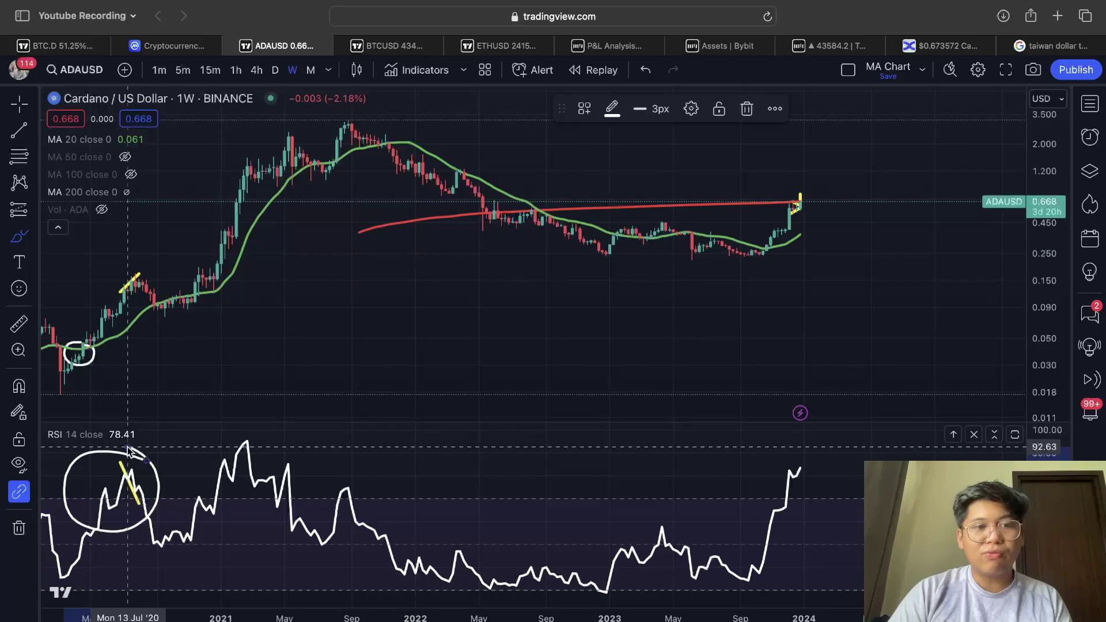
mouse_move(92, 346)
left_mouse_down()
mouse_move(139, 277)
mouse_move(183, 313)
mouse_move(278, 174)
left_mouse_up()
mouse_move(296, 442)
left_mouse_down()
mouse_move(277, 522)
mouse_move(277, 429)
left_mouse_up()
key("super+z")
key("super+z")
key("super+z")
key("super+z")
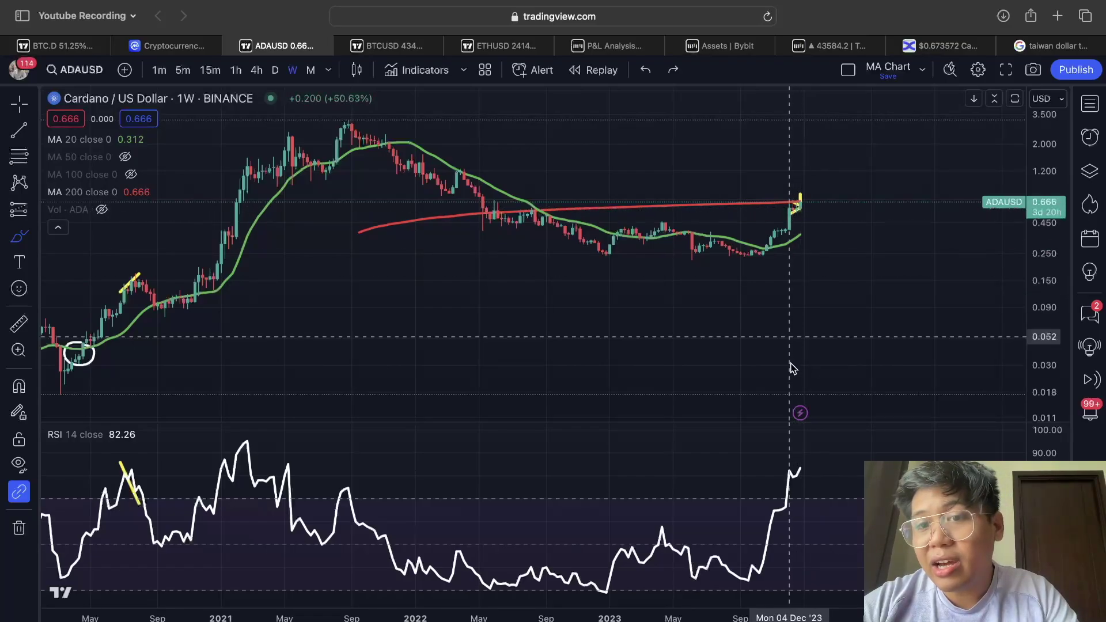
Step: Sketch a projected rally and pullback, a rising projection line, and the expected RSI peak and dip
mouse_move(796, 205)
left_mouse_down()
mouse_move(828, 182)
mouse_move(835, 203)
left_mouse_up()
left_click_drag(800, 237, 931, 157)
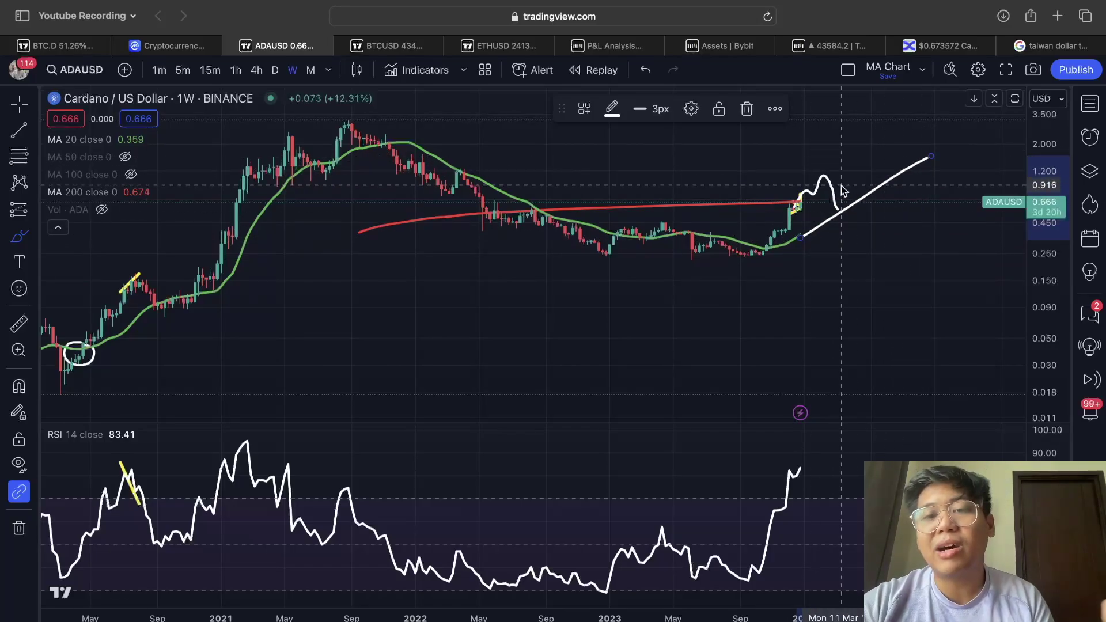
mouse_move(791, 485)
left_mouse_down()
mouse_move(817, 467)
mouse_move(843, 519)
mouse_move(857, 499)
mouse_move(850, 527)
mouse_move(840, 504)
left_mouse_up()
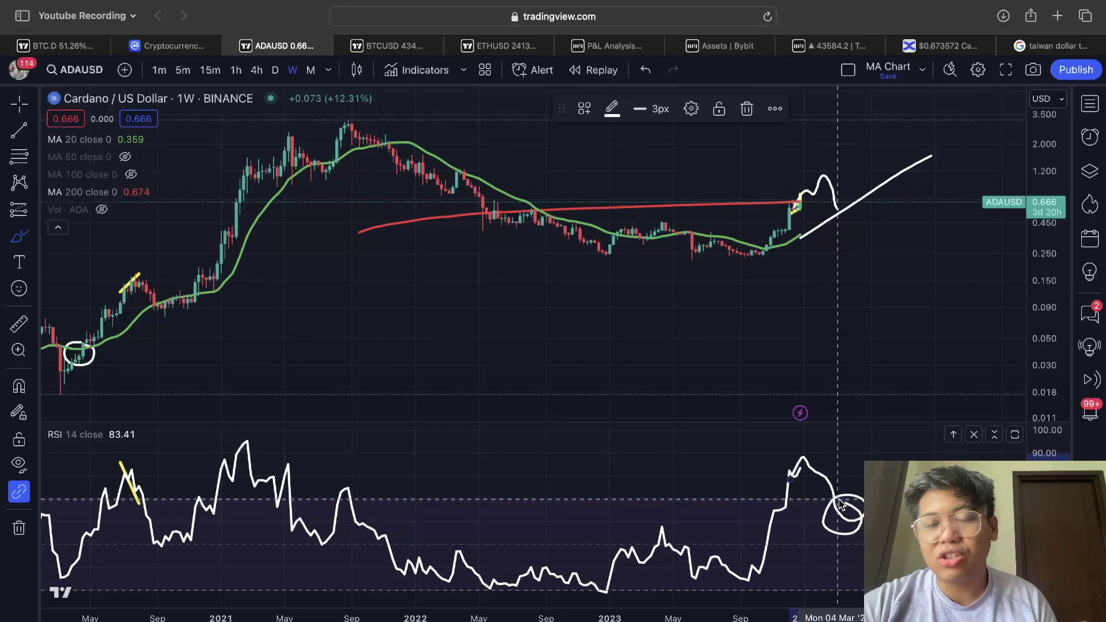
Step: Compress the price scale and draw a steep rising projection line toward 8.0
scroll(820, 369, "right", 5)
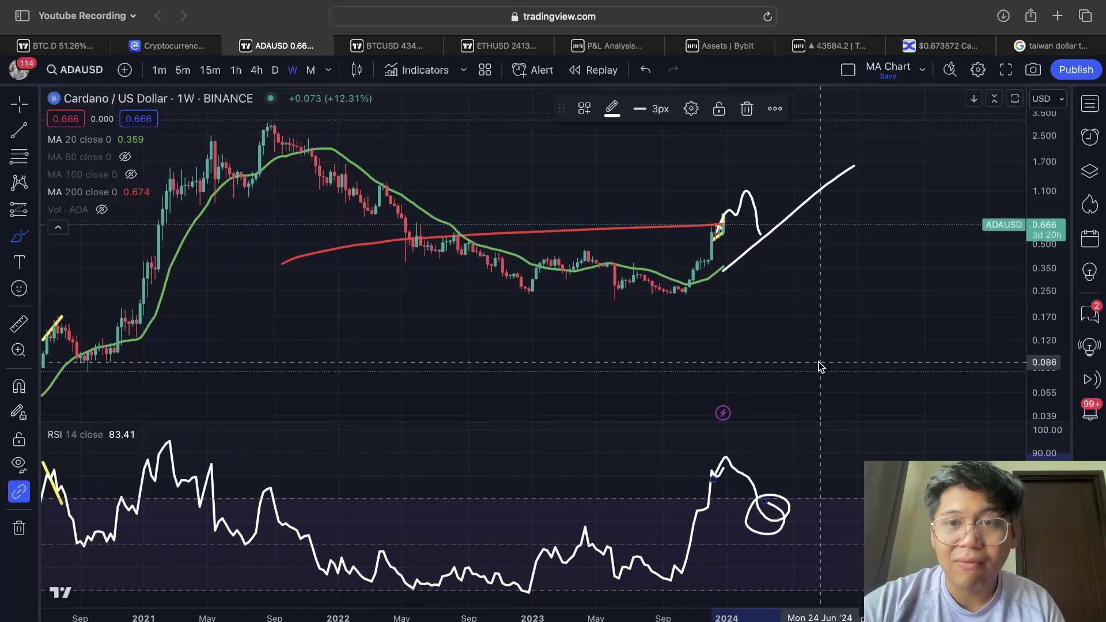
left_click_drag(1037, 192, 1037, 231)
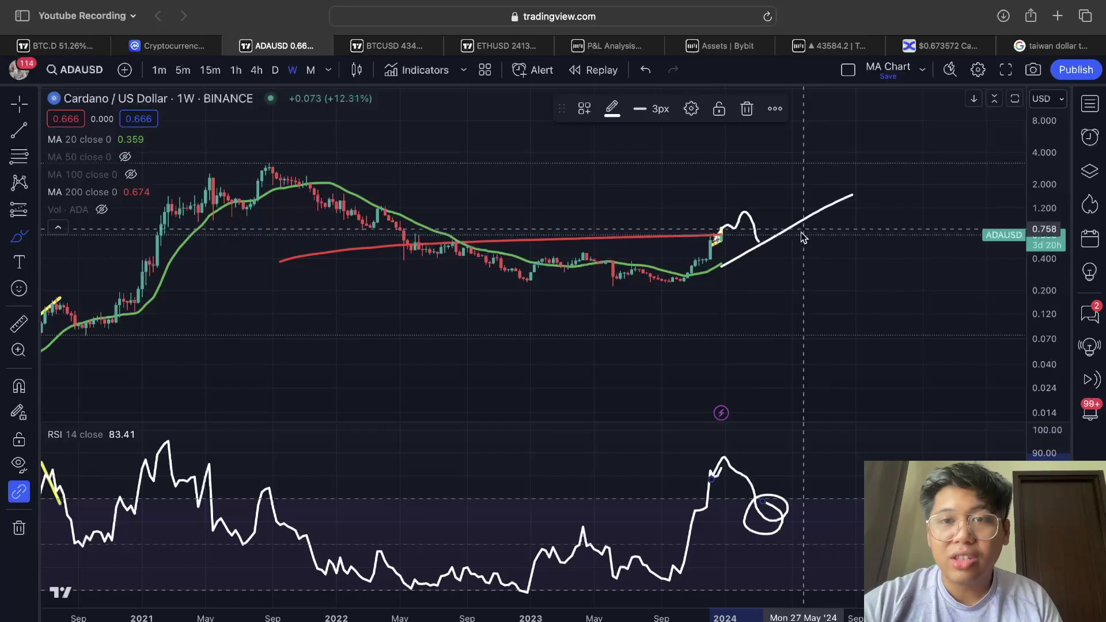
left_click_drag(766, 234, 823, 134)
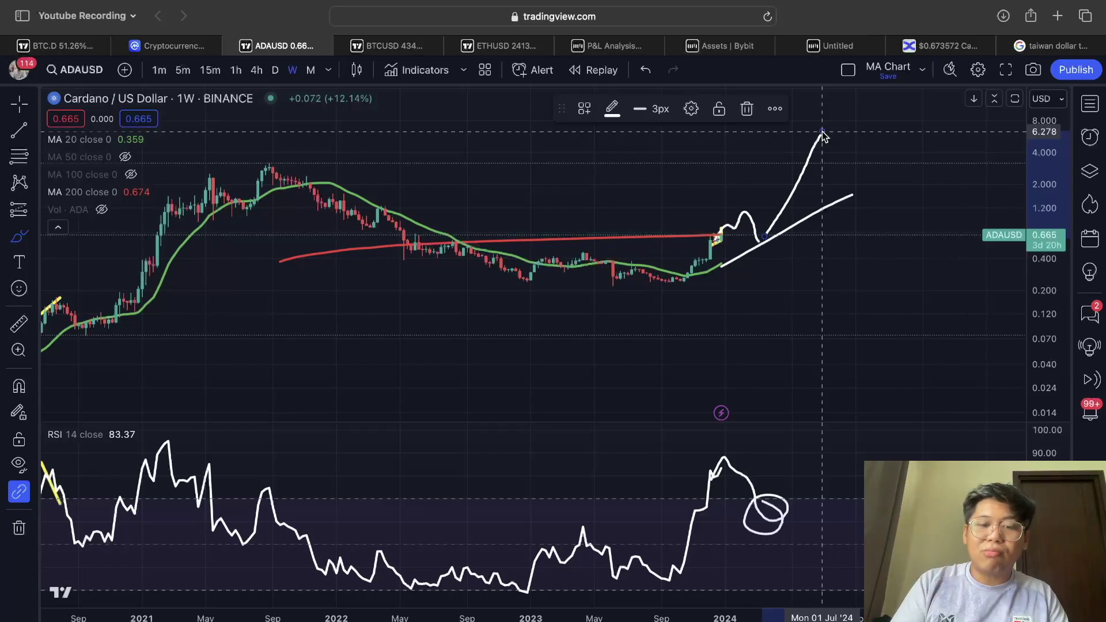
left_click(832, 161)
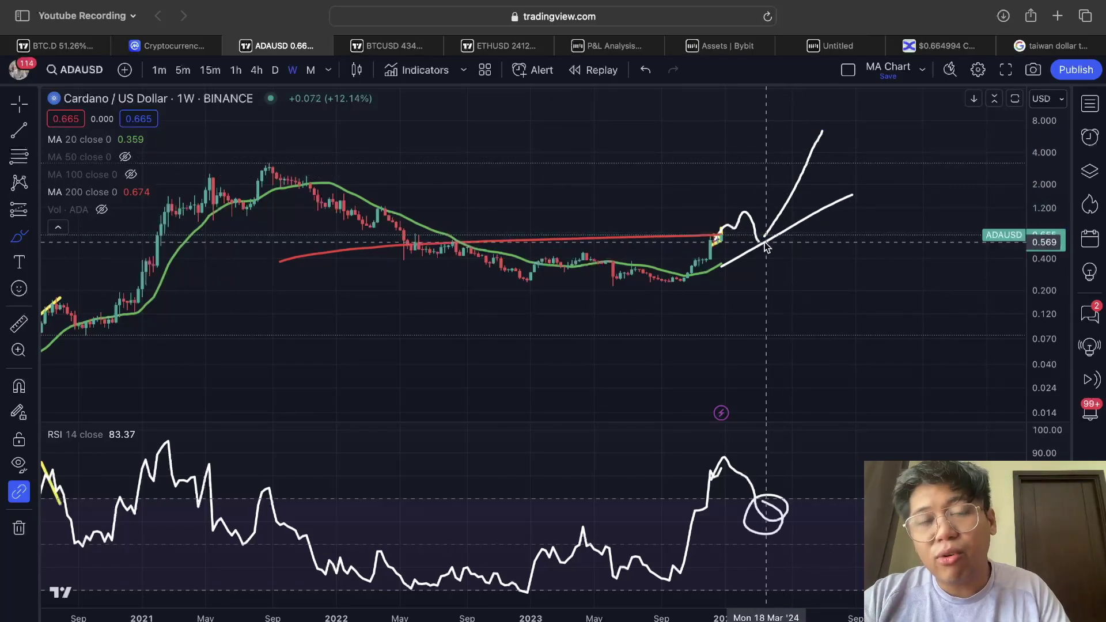
Step: Undo the steep projection line and delete the freehand curve and rising projection line
key("super+z")
key("super+z")
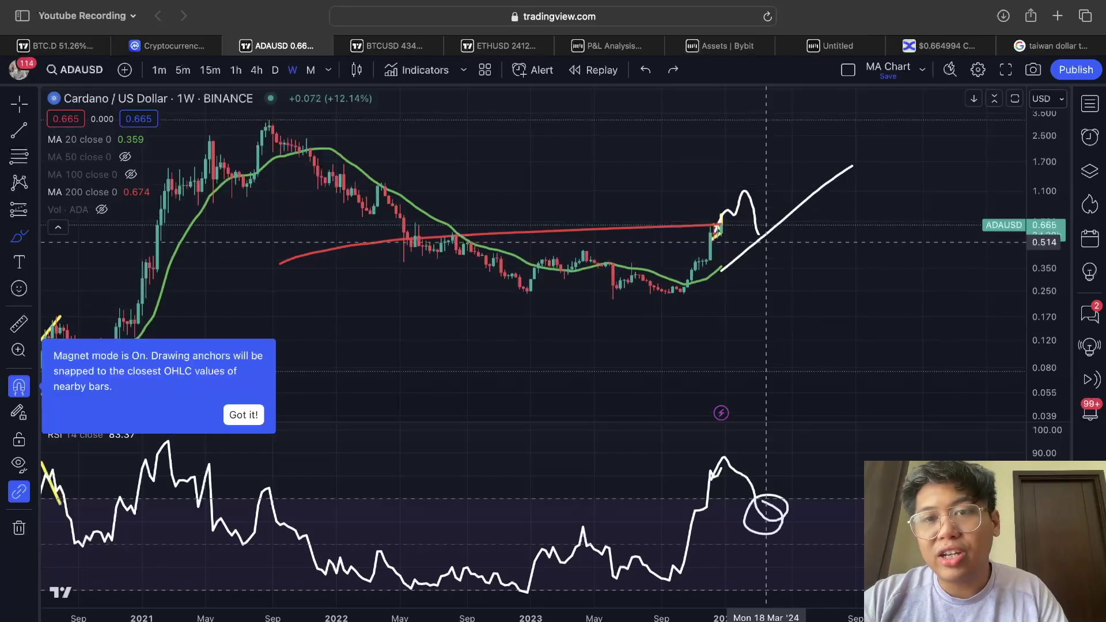
left_click(757, 233)
key("BackSpace")
left_click(766, 236)
key("BackSpace")
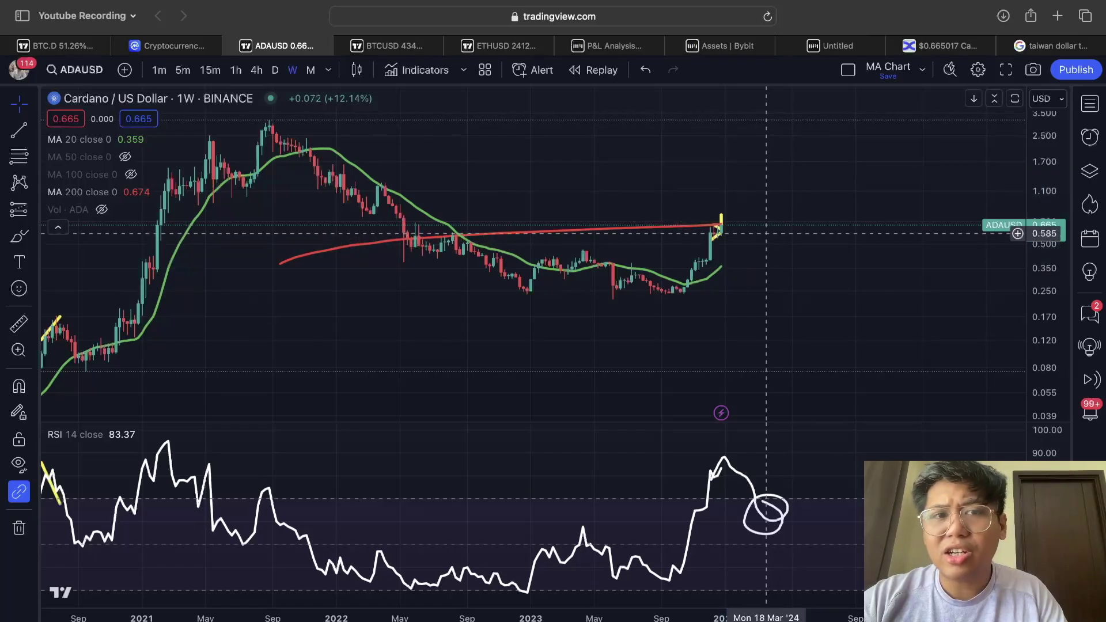
Step: Draw a Fib Retracement from the 3.121 2021 high down to the 0.220 low
mouse_move(46, 170)
left_click(19, 155)
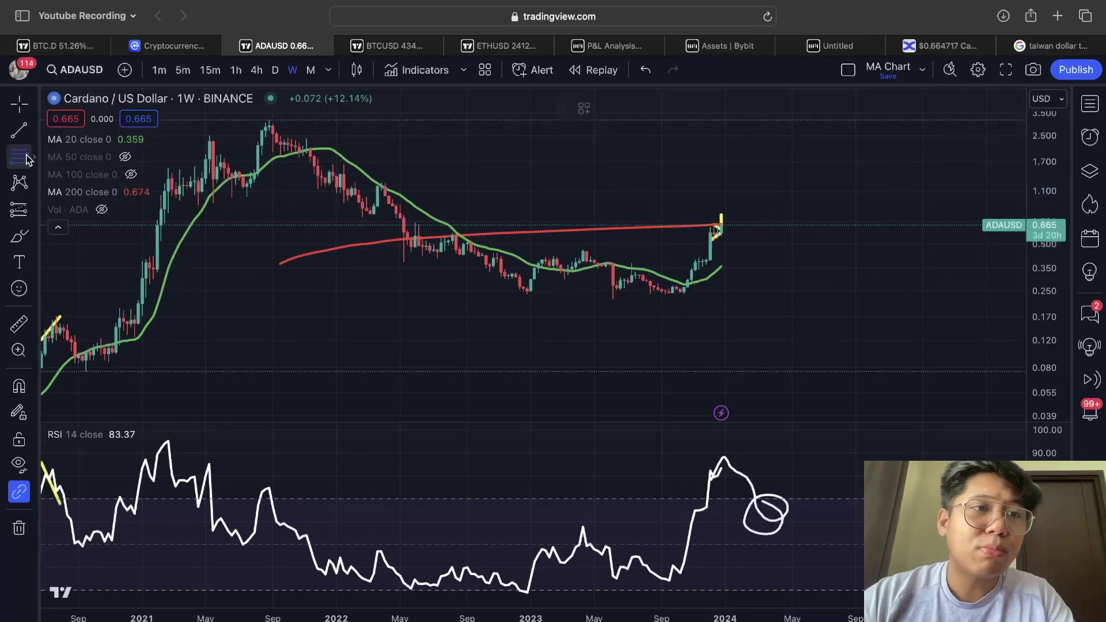
left_click(249, 122)
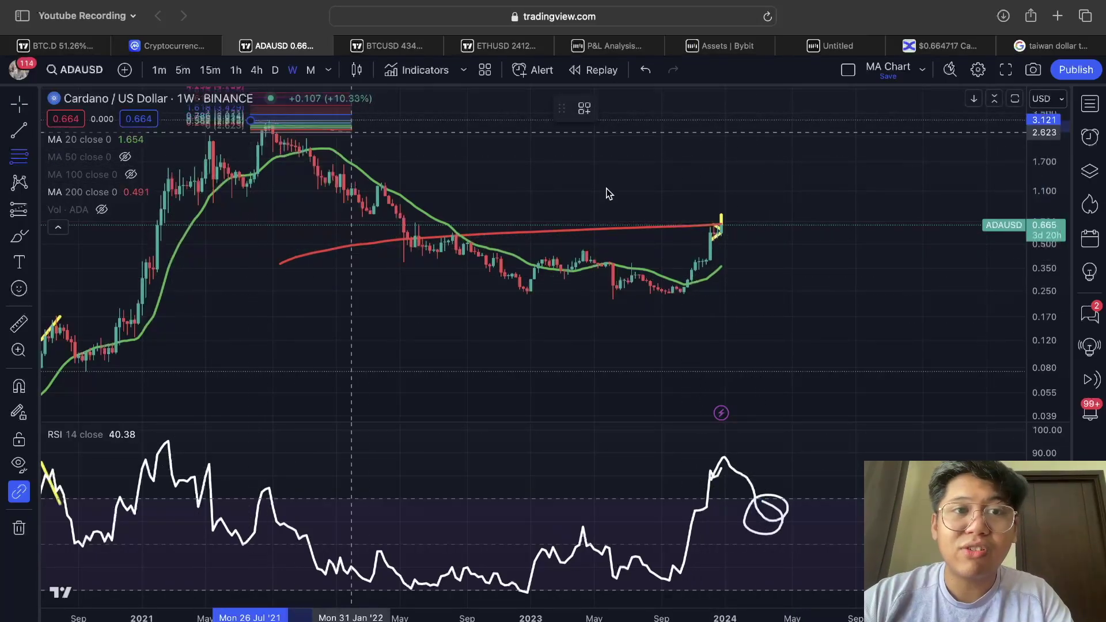
left_click(905, 301)
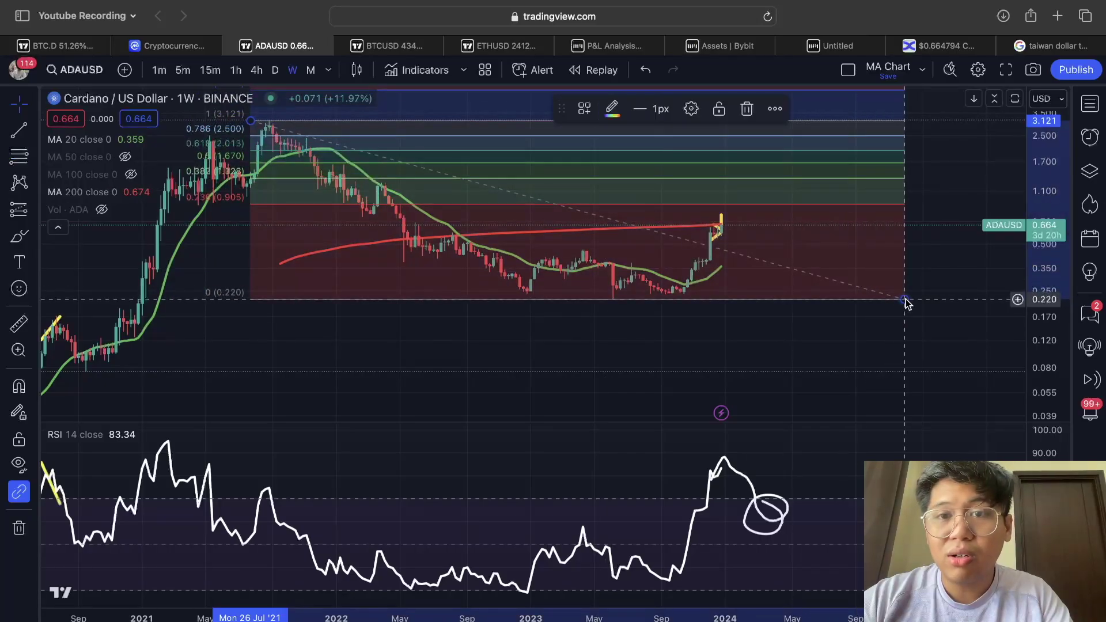
scroll(1000, 295, "up", 3)
scroll(1000, 295, "down", 3)
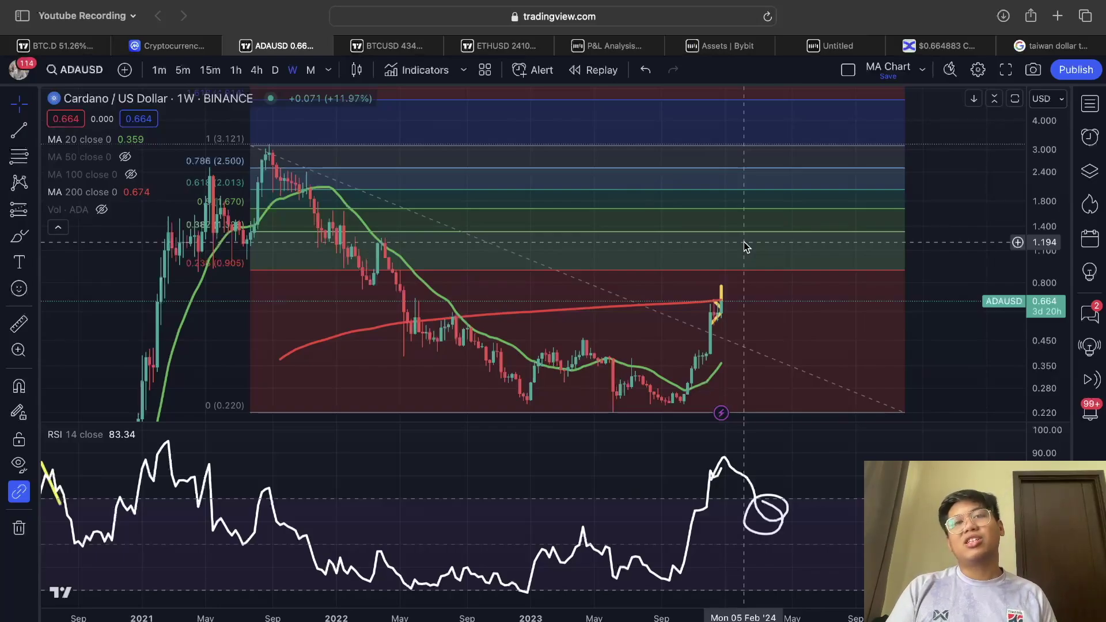
Step: Measure from the latest candle at 0.662 up to 1.331: 0.669 (100.99%) over 9 bars
left_click(738, 300, "shift")
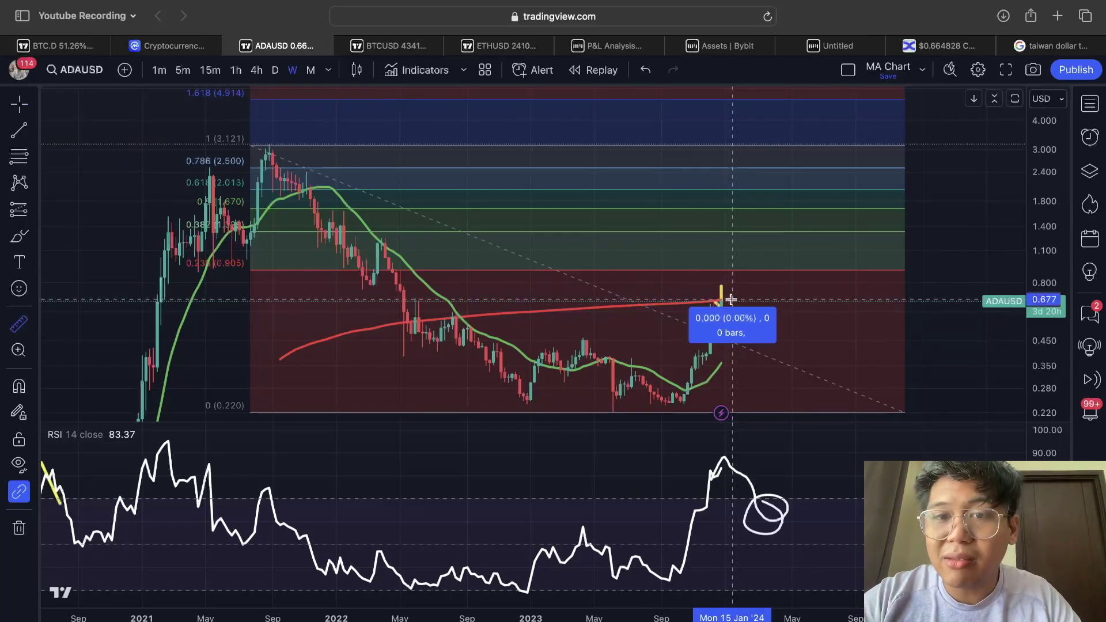
left_click(767, 234)
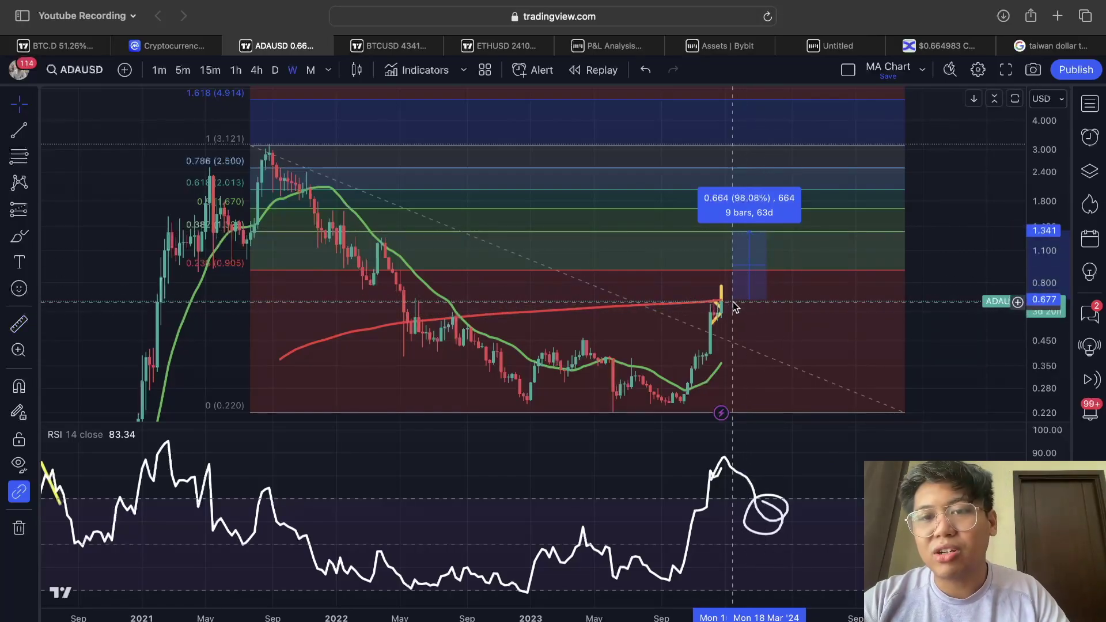
left_click(735, 303, "shift")
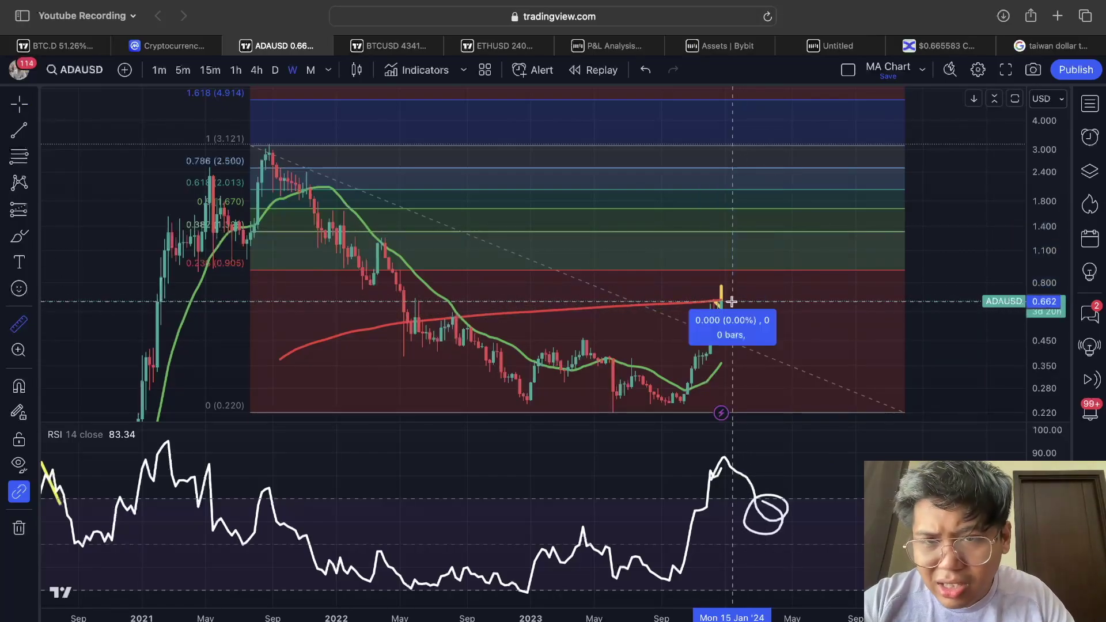
left_click(767, 235)
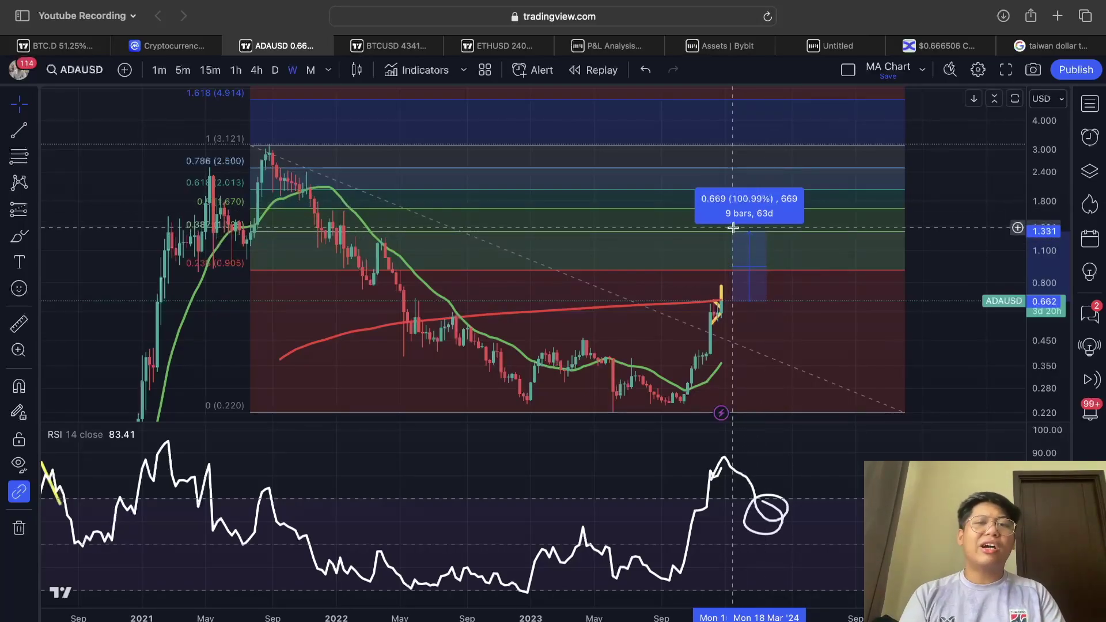
scroll(731, 254, "up", 2)
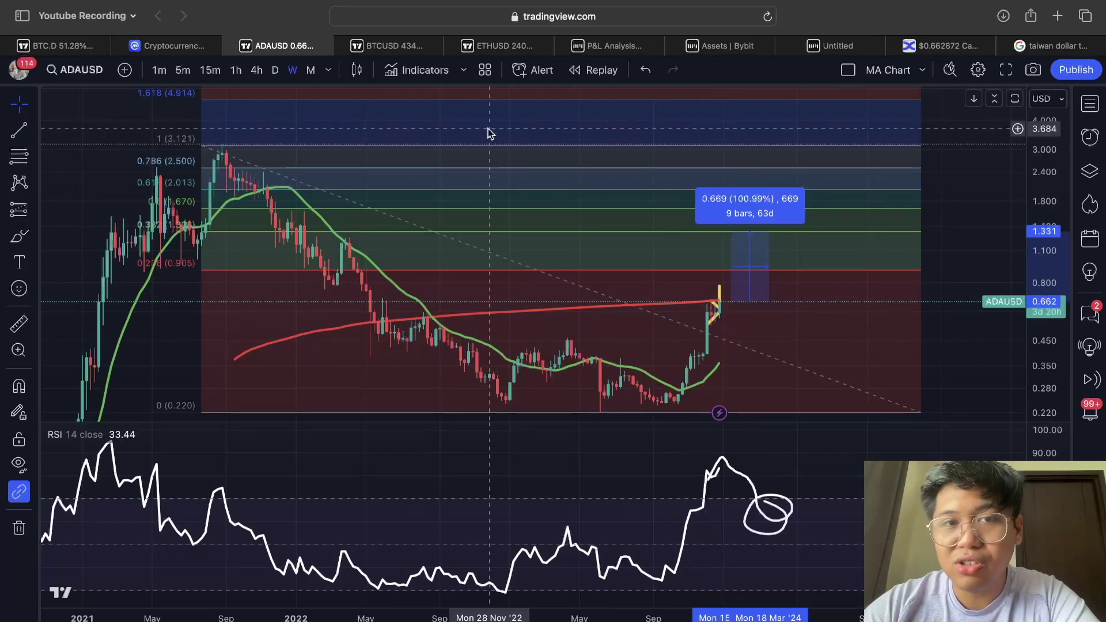
Step: Switch ADA/USD to the 4h timeframe and reset the chart view
left_click(258, 70)
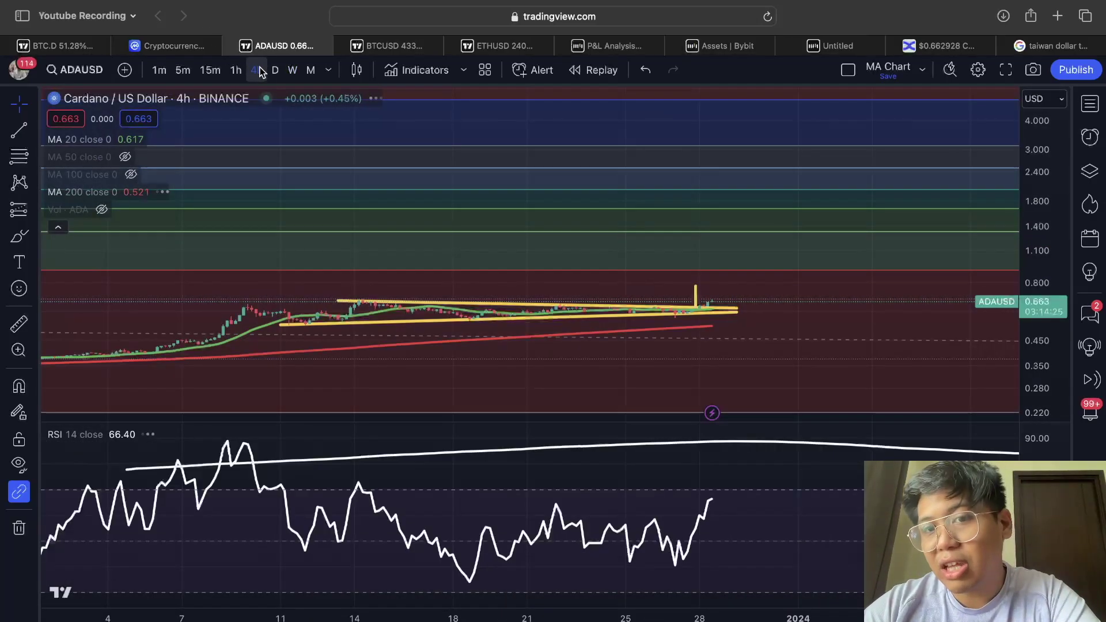
right_click(779, 377)
left_click(835, 326)
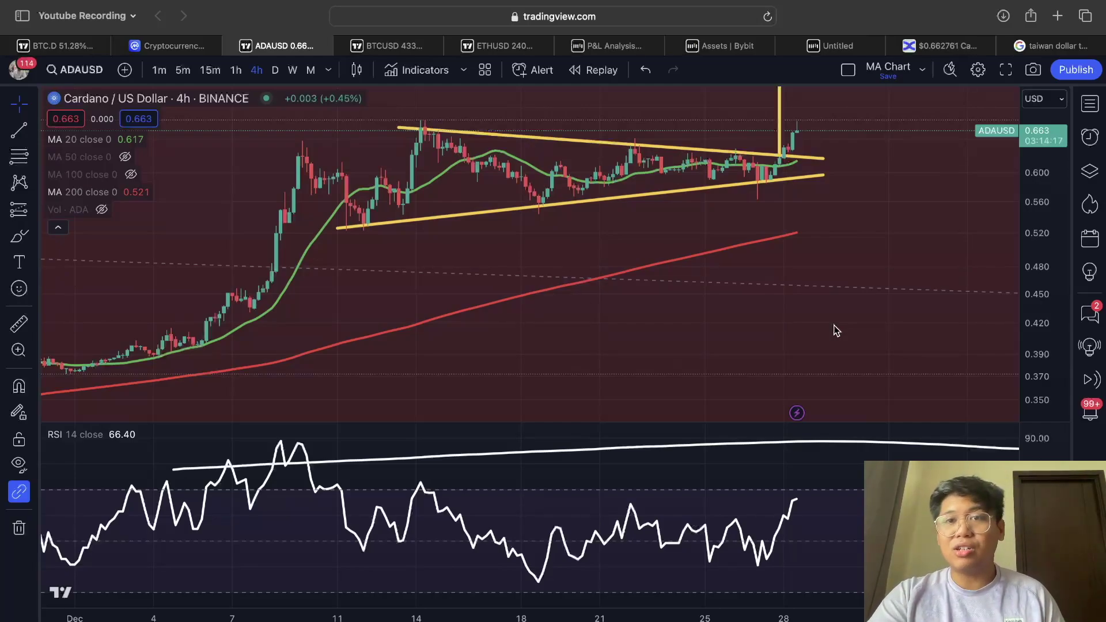
Step: Zoom, stretch the price scale and pan to centre the triangle breakout
scroll(837, 330, "down", 10)
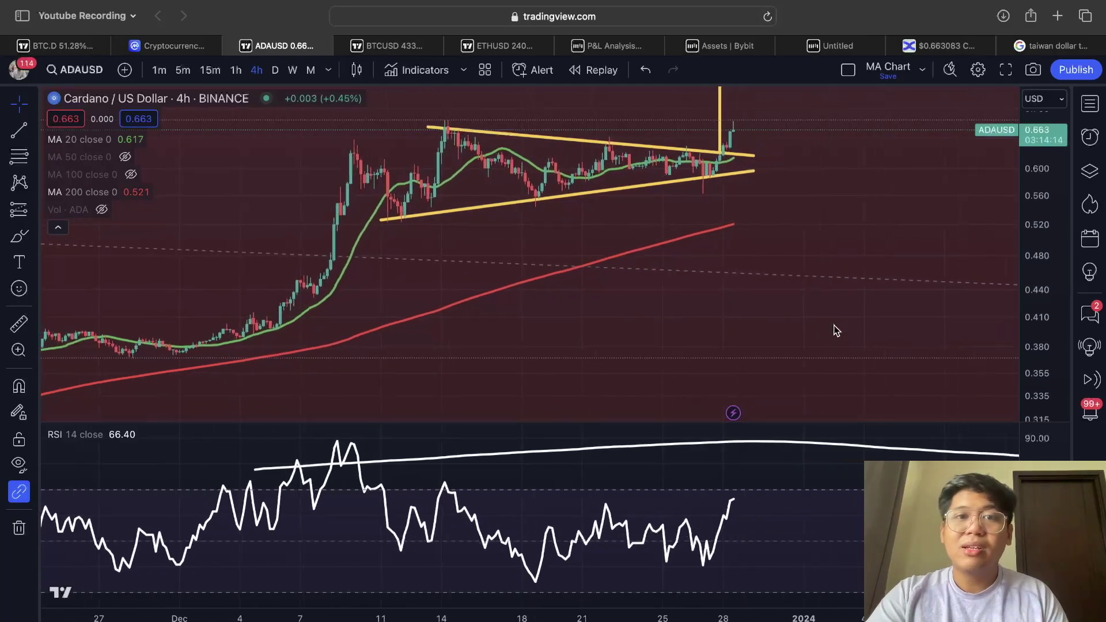
scroll(836, 330, "up", 2)
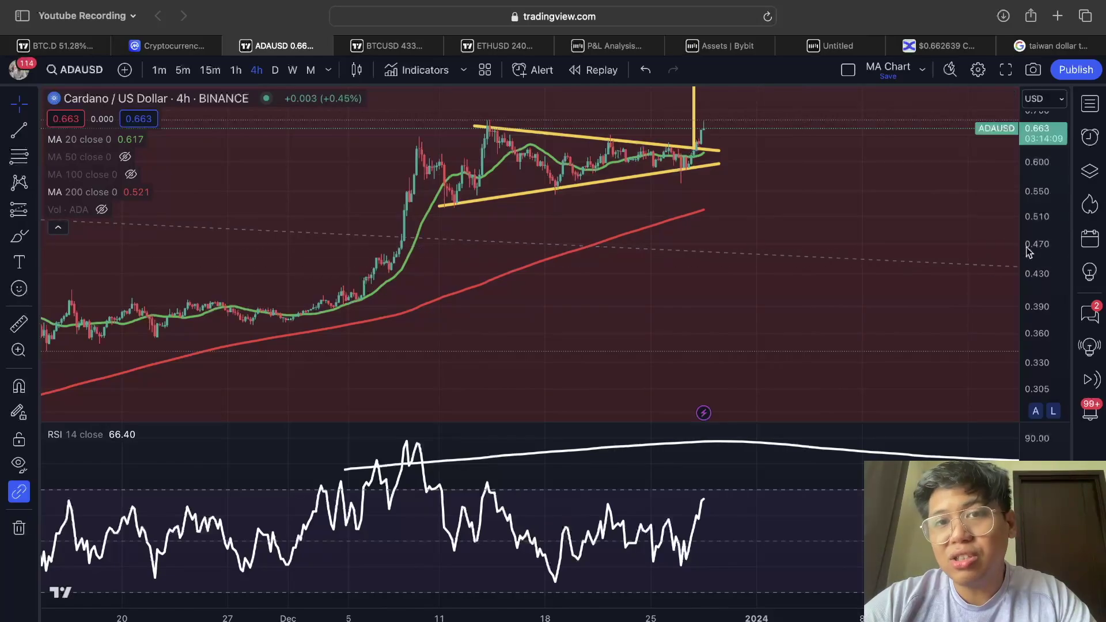
left_click_drag(1044, 327, 954, 317)
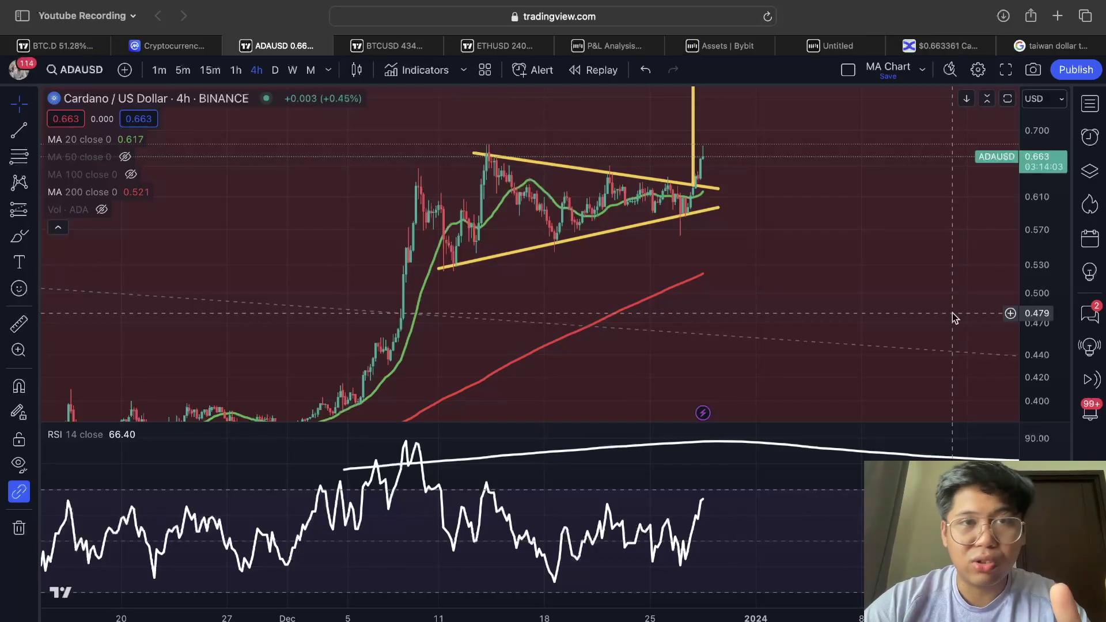
left_click_drag(646, 274, 645, 343)
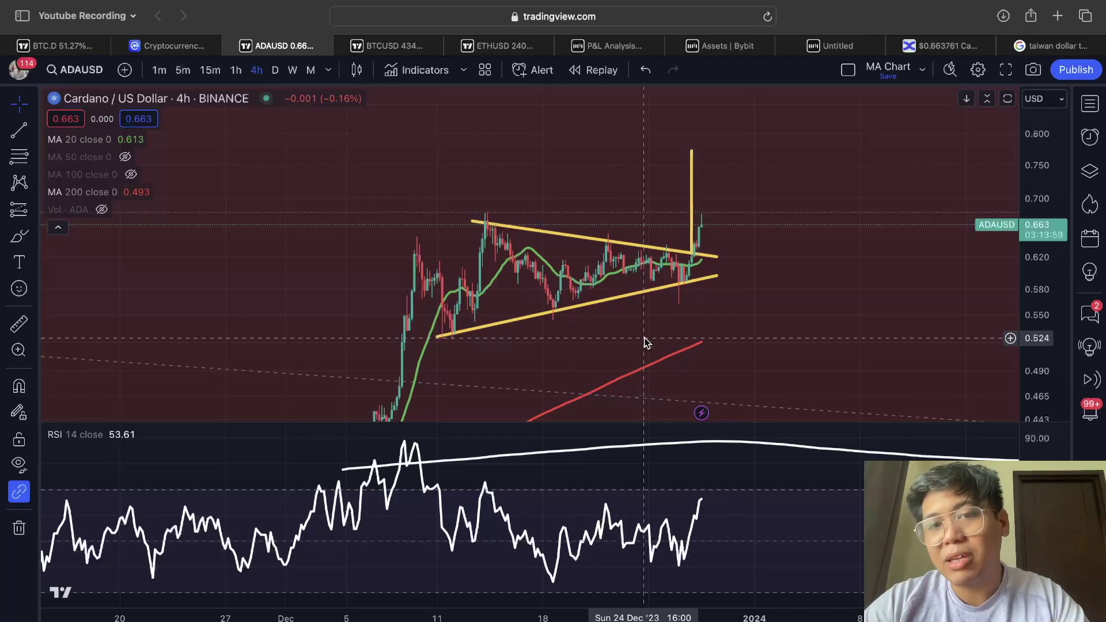
Step: Sketch and undo a freehand move, then drag a copy of the yellow flagpole onto the breakout candle
left_click(19, 238)
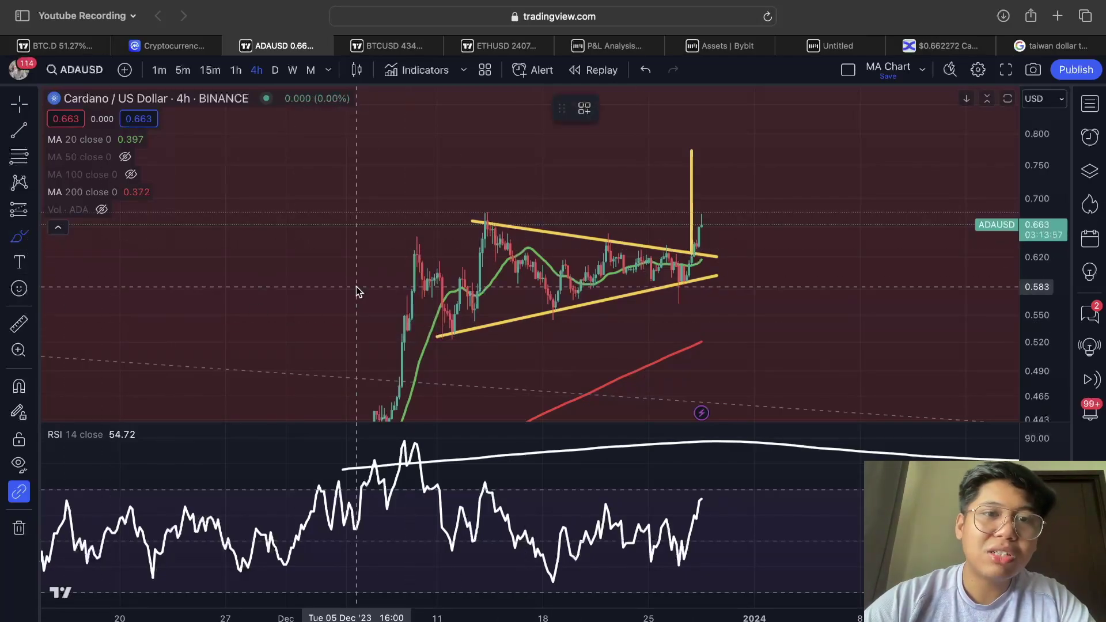
mouse_move(419, 262)
left_mouse_down()
mouse_move(438, 288)
mouse_move(478, 261)
mouse_move(564, 294)
mouse_move(599, 248)
mouse_move(628, 276)
mouse_move(675, 268)
mouse_move(691, 279)
left_mouse_up()
key("super+z")
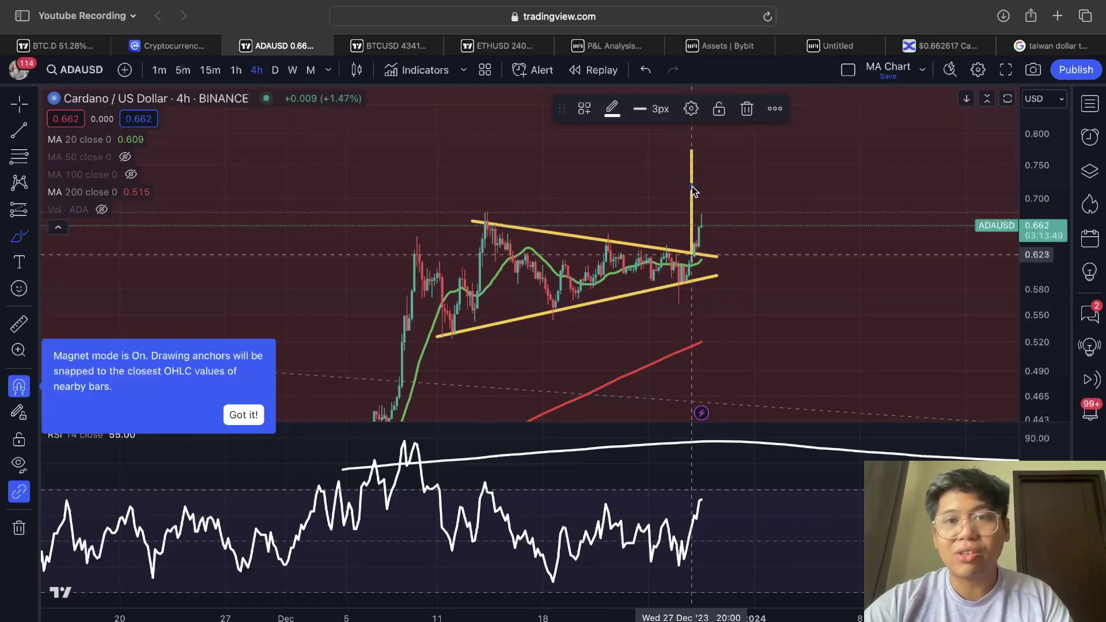
left_click(11, 105)
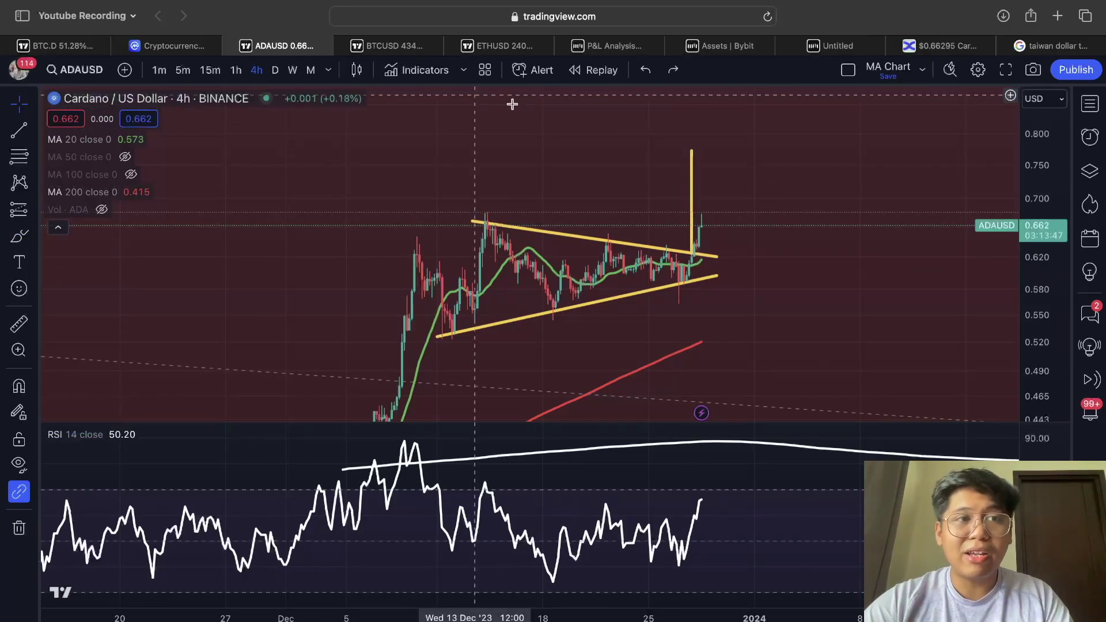
left_click(691, 183)
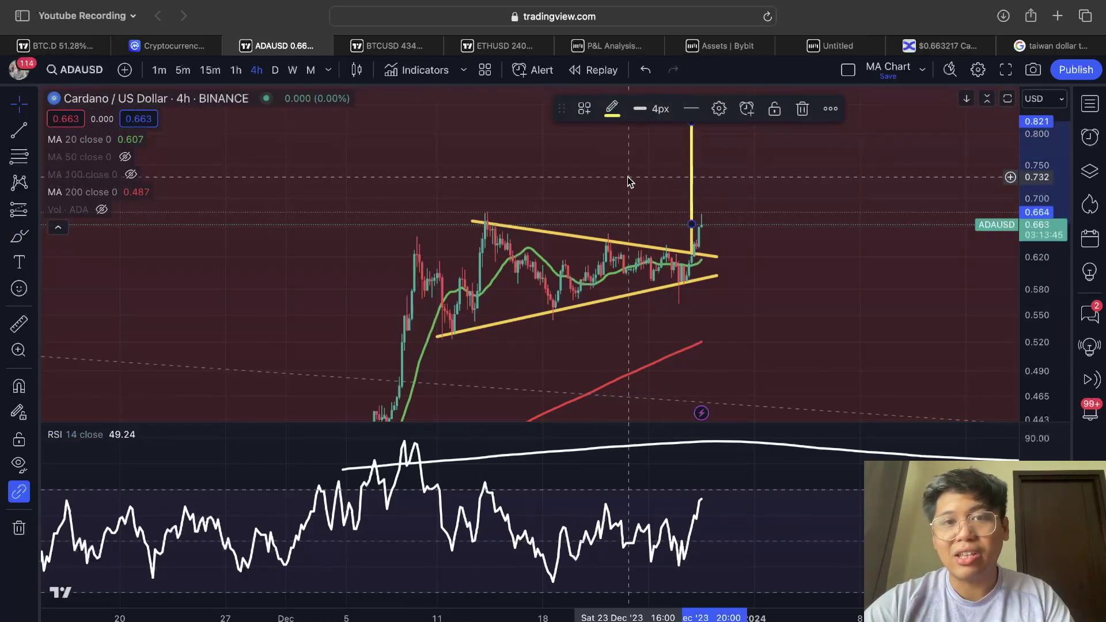
mouse_move(692, 183)
left_mouse_down()
mouse_move(491, 244)
mouse_move(647, 272)
mouse_move(692, 306)
left_mouse_up()
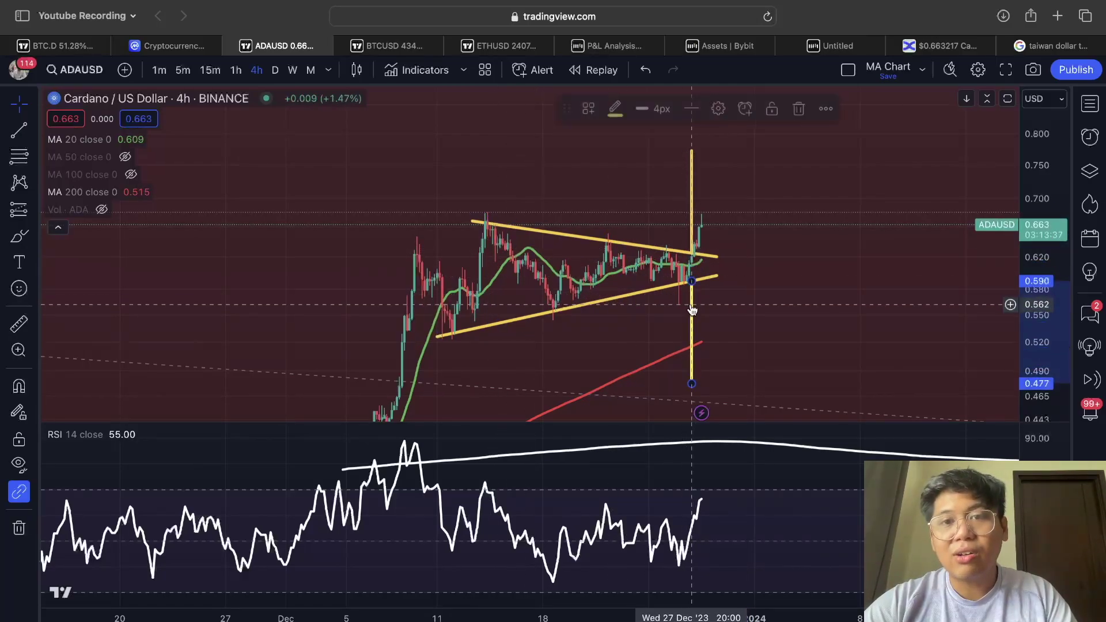
Step: Stretch the price scale and scroll to enlarge the triangle pattern
left_click_drag(1028, 359, 963, 282)
scroll(809, 224, "up", 3)
scroll(809, 223, "up", 2)
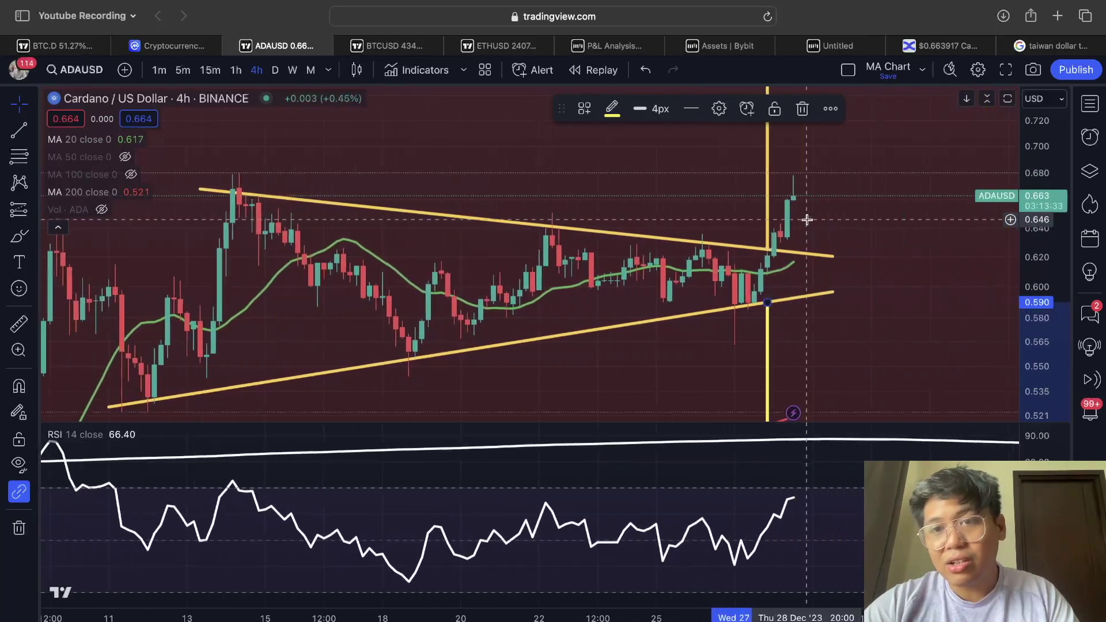
scroll(749, 230, "right", 3)
left_click(669, 180)
Step: Close Chart settings, hide the RSI pane, and try then undo a freehand stroke near the breakout
double_click(668, 180)
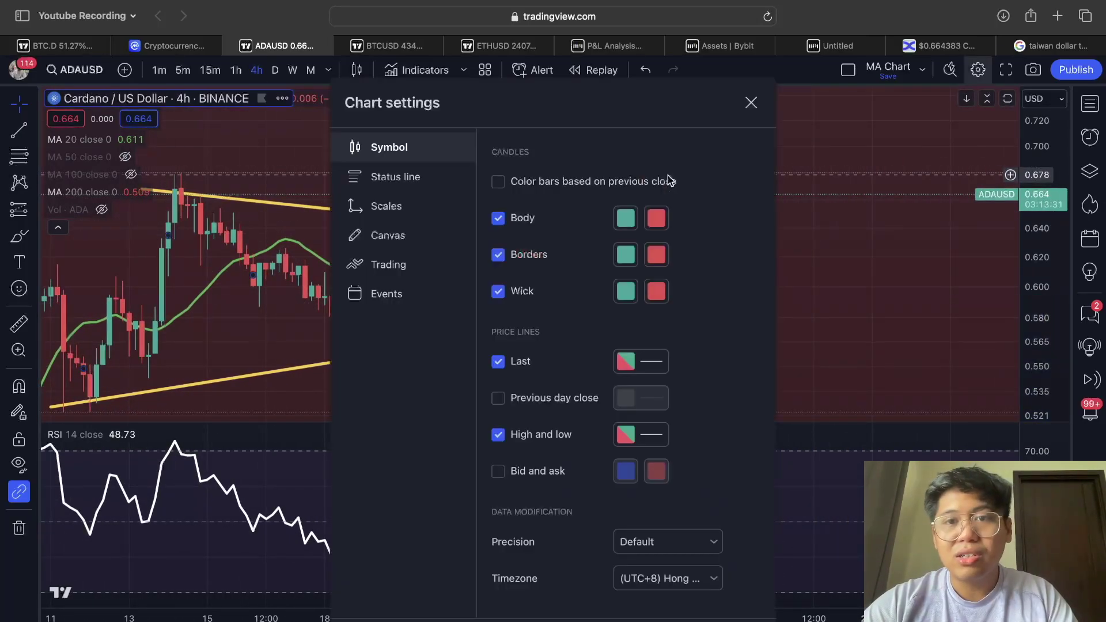
left_click(751, 102)
double_click(819, 140)
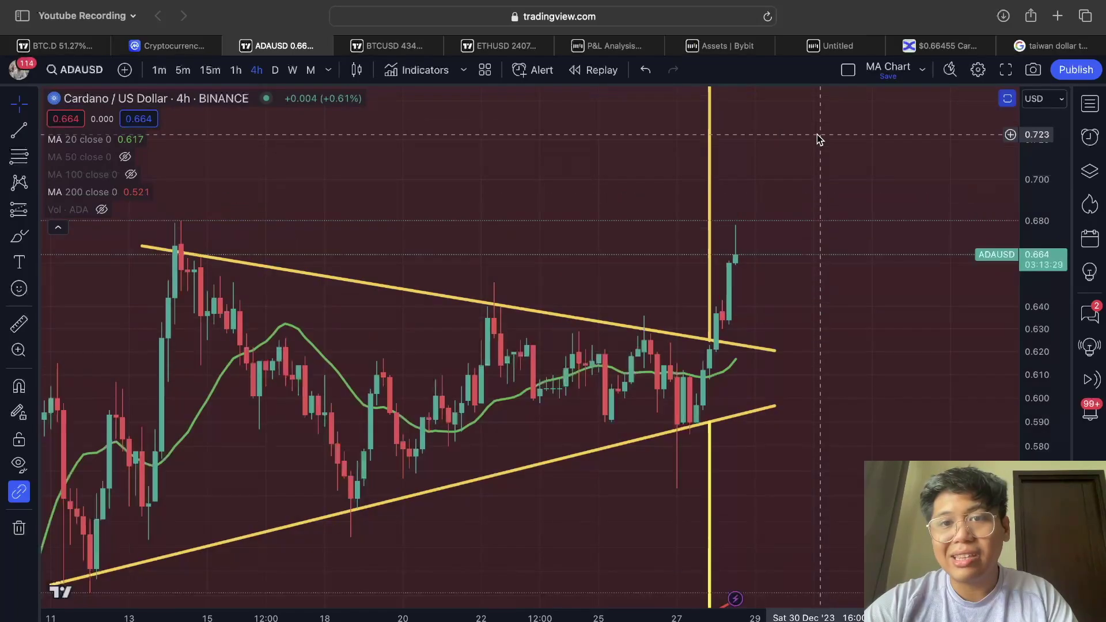
left_click(716, 344)
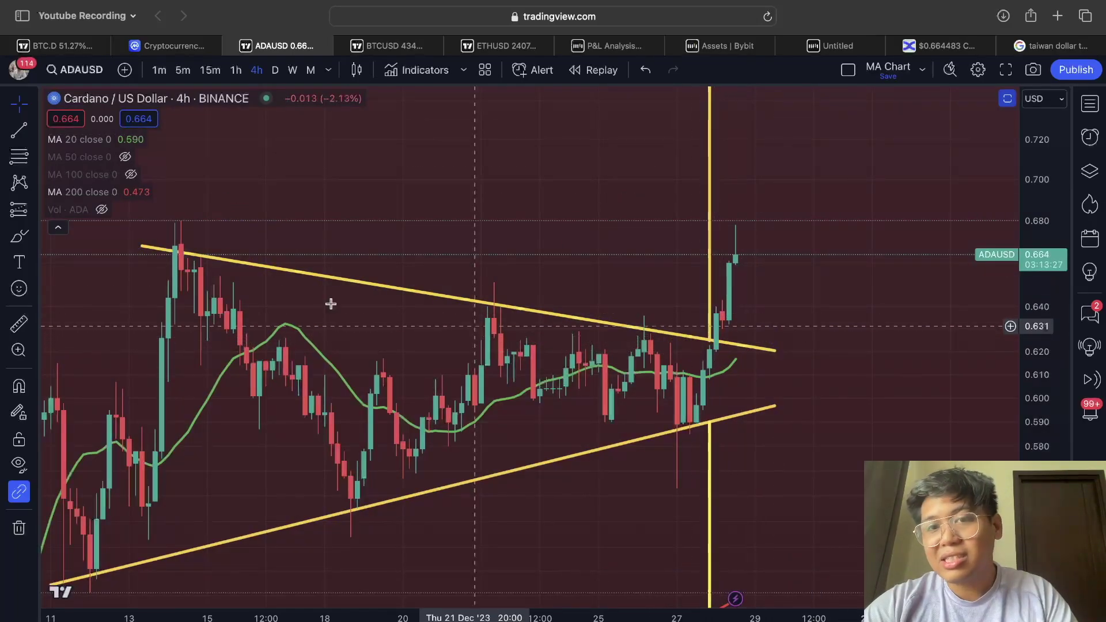
left_click(19, 236)
left_click_drag(716, 329, 756, 320)
key("Escape")
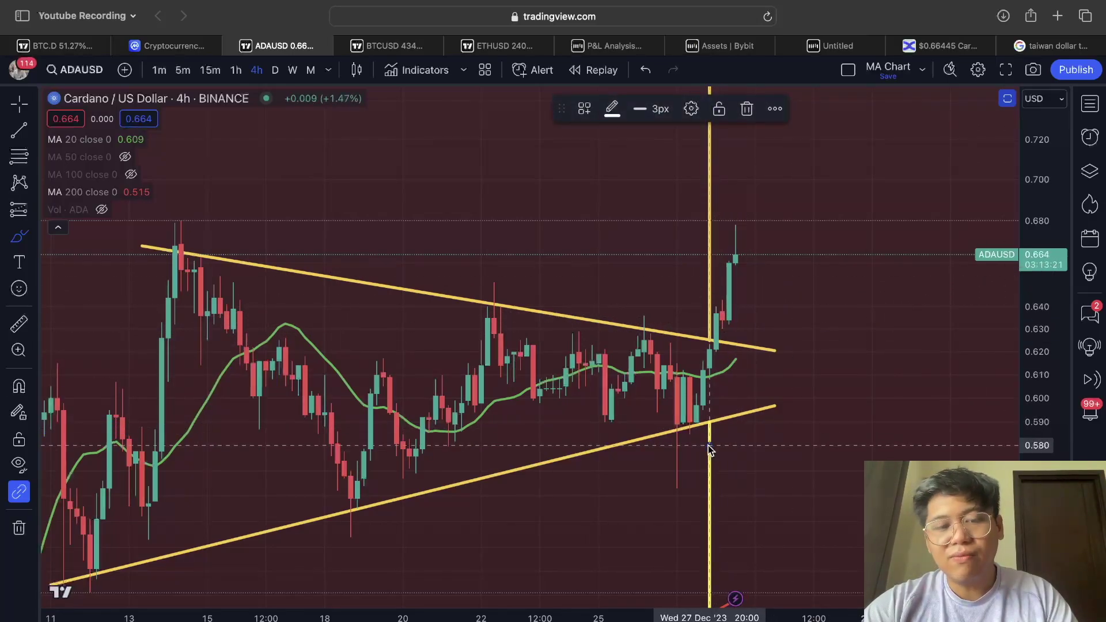
key("ctrl+z")
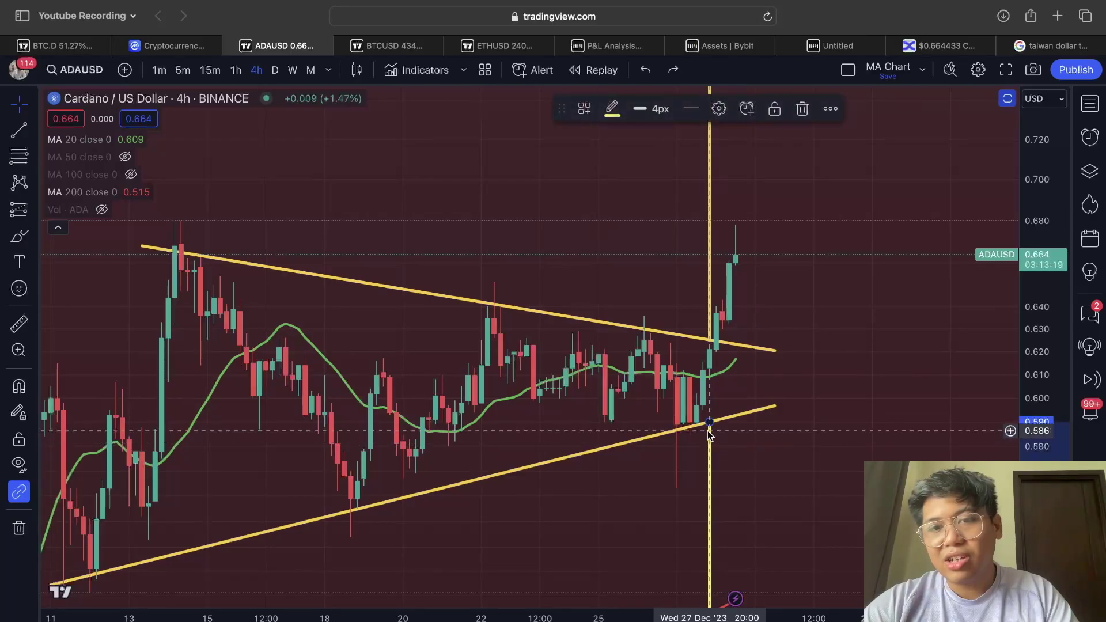
key("ctrl+y")
Step: Shorten the copied flagpole to start on the upper trendline and reset the chart view
left_click_drag(1039, 185, 1022, 352)
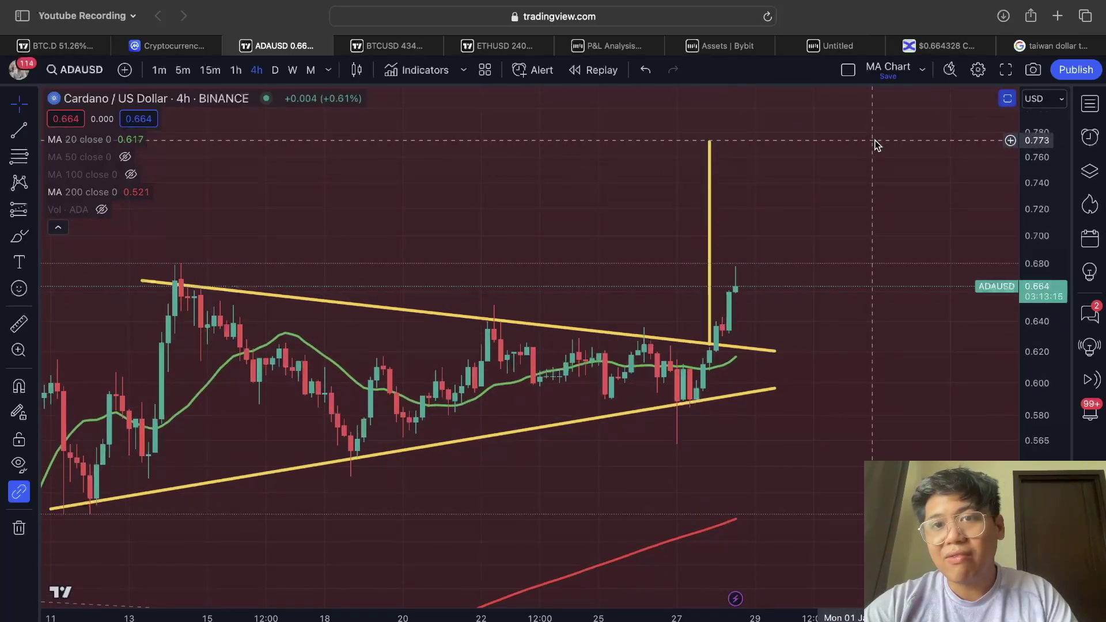
scroll(832, 254, "down", 3)
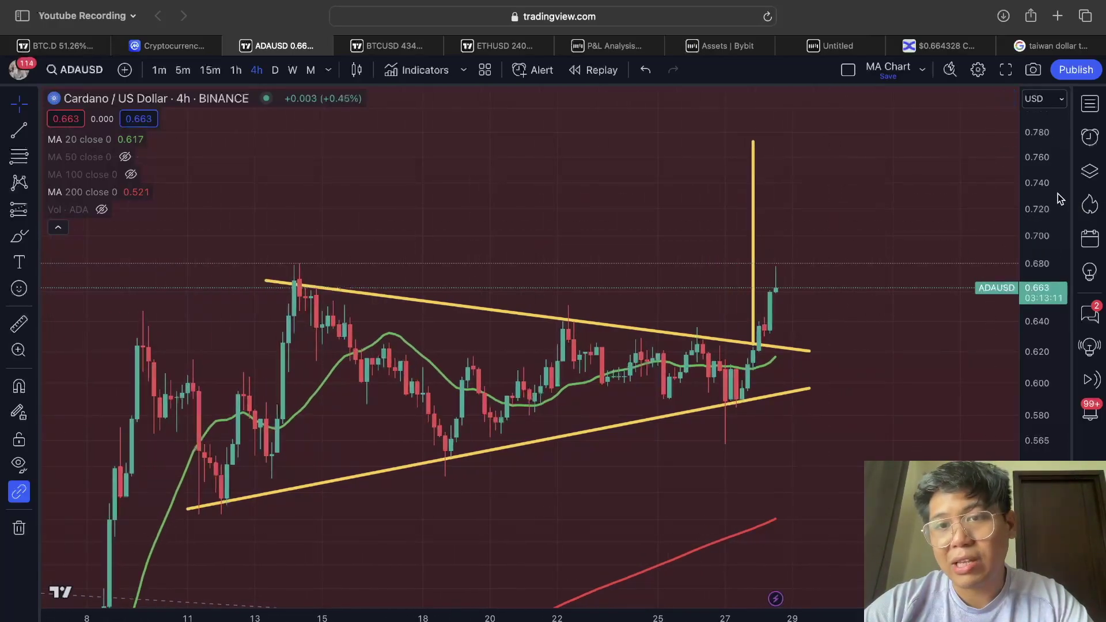
left_click_drag(1058, 194, 949, 362)
scroll(950, 362, "down", 5)
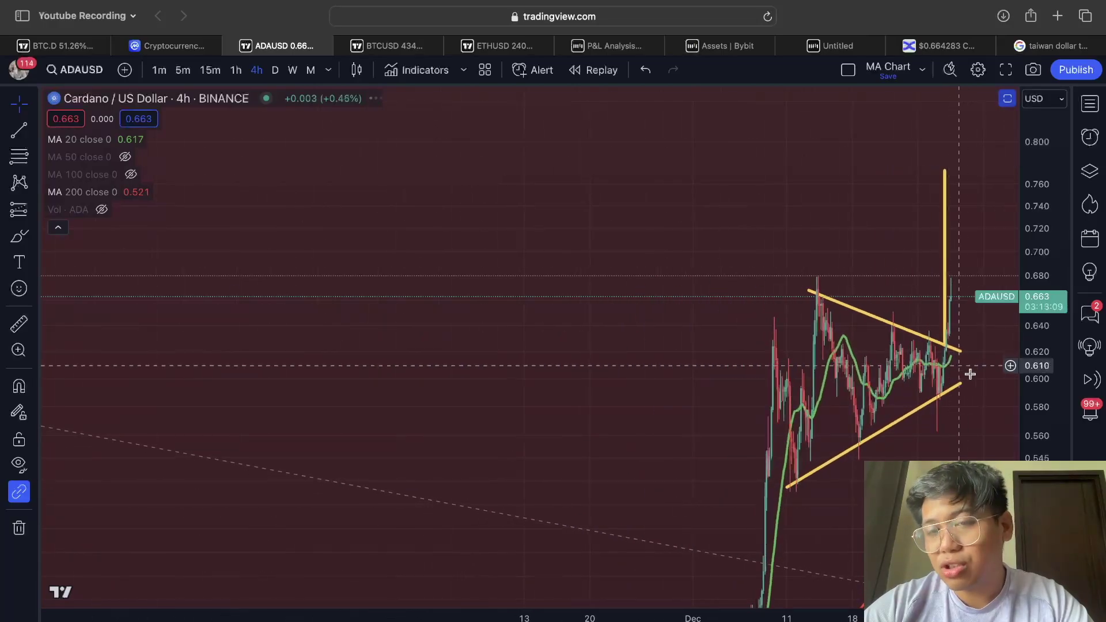
right_click(987, 388)
left_click(980, 326)
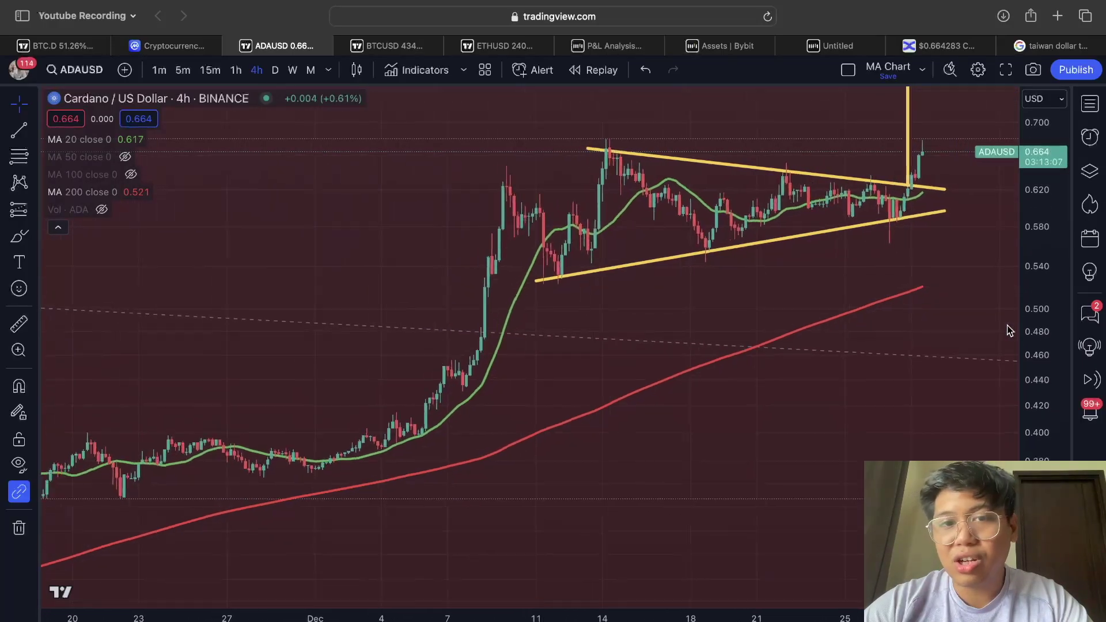
scroll(862, 287, "right", 5)
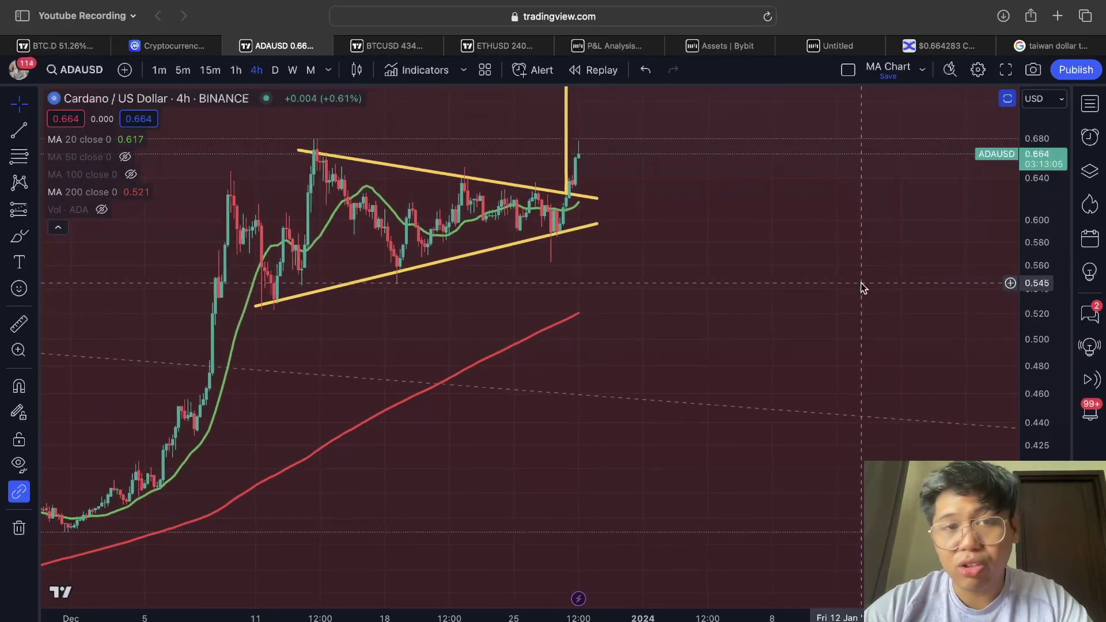
Step: Draw a Trend Line along the rally as a flagpole and move it to the breakout
left_click(19, 130)
left_click(447, 148)
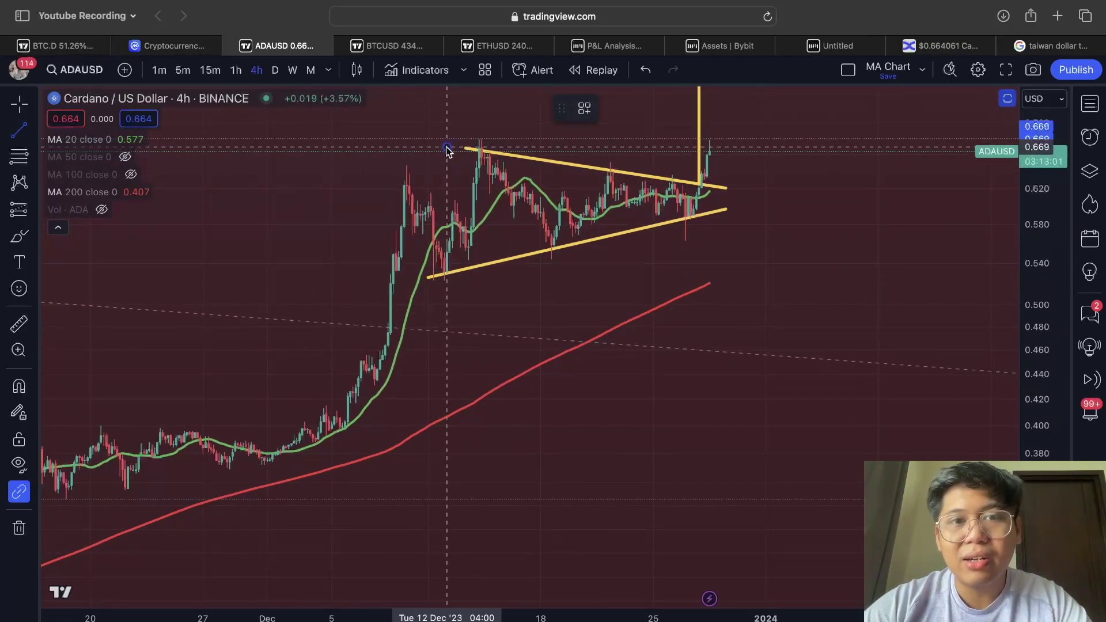
left_click(365, 443)
scroll(495, 349, "down", 3)
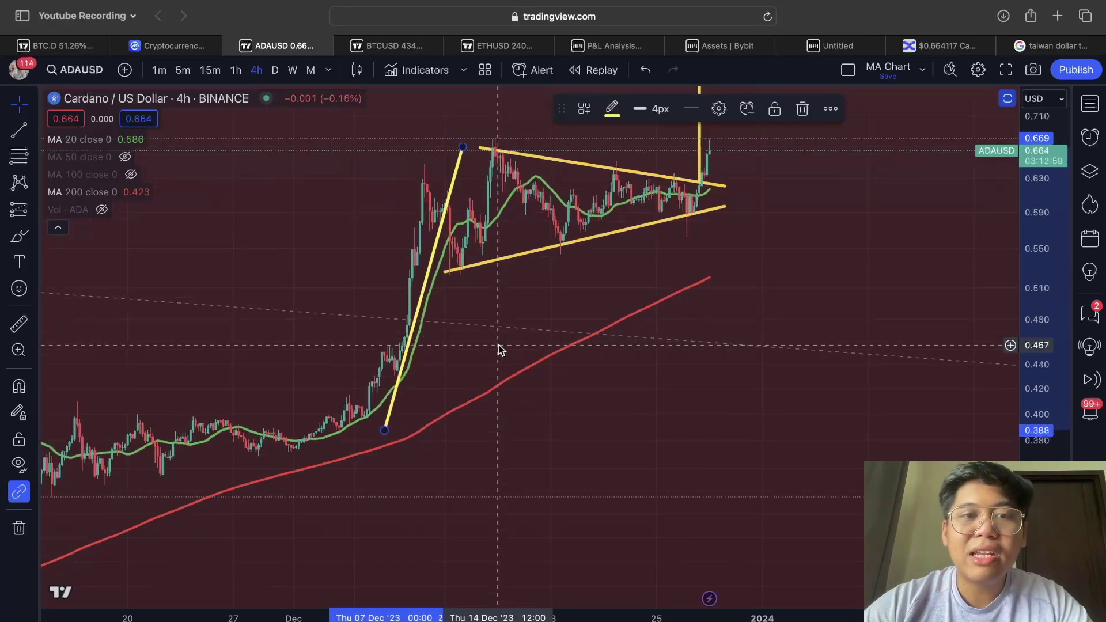
left_click_drag(374, 426, 391, 400)
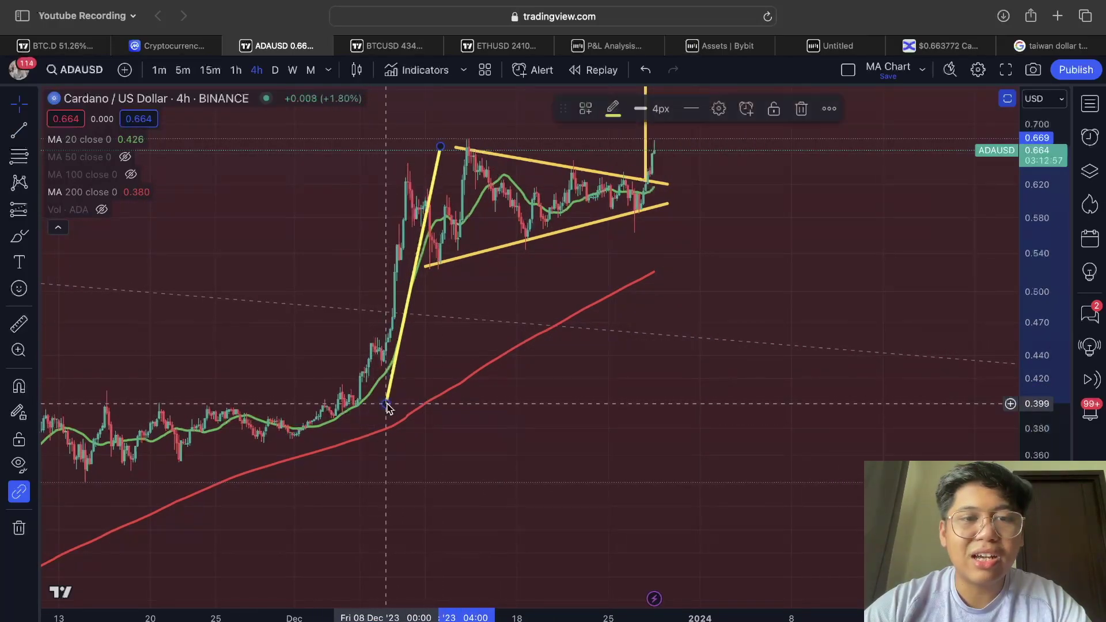
left_click_drag(394, 359, 623, 177)
scroll(725, 249, "right", 2)
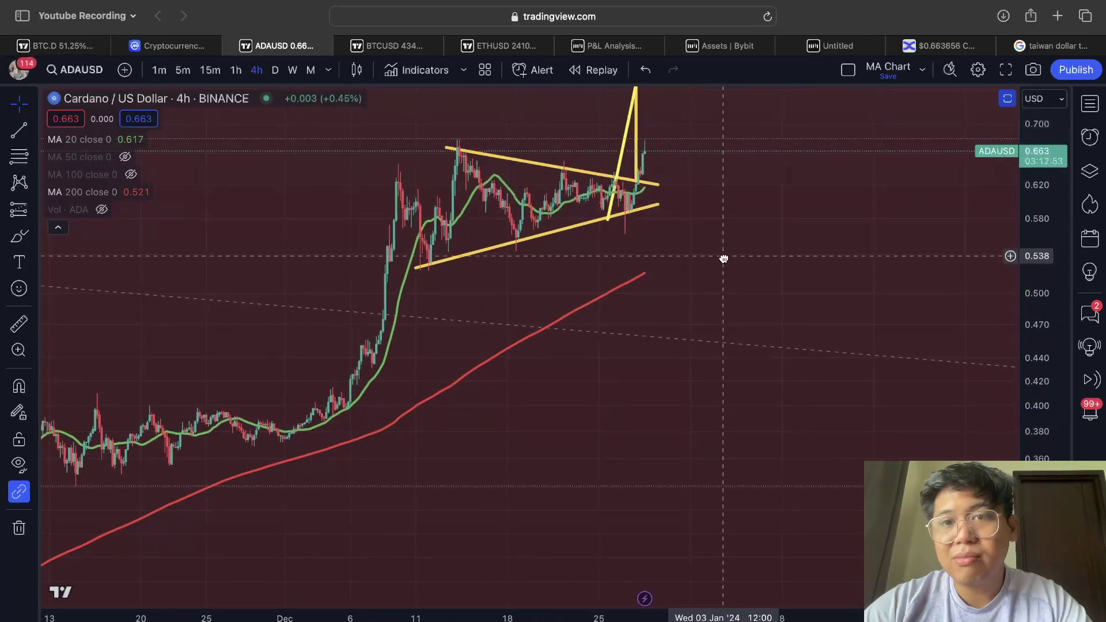
Step: Delete the flagpole line and measure 0.634 to 0.770: 0.137 (21.55%) over 37 bars
left_click_drag(1046, 255, 948, 395)
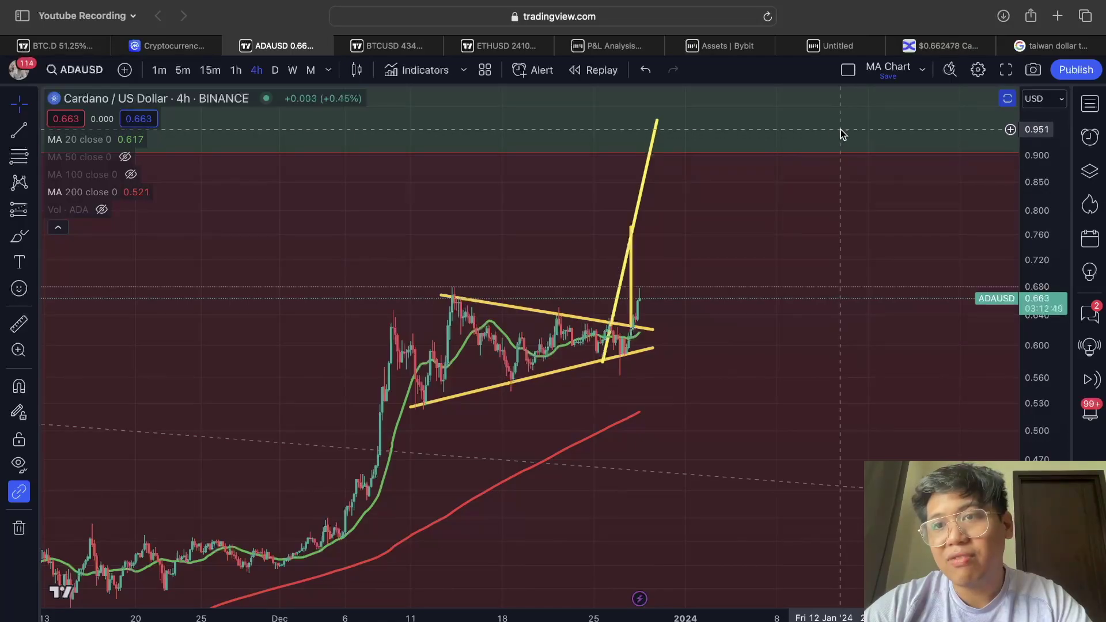
left_click(646, 173)
key("Delete")
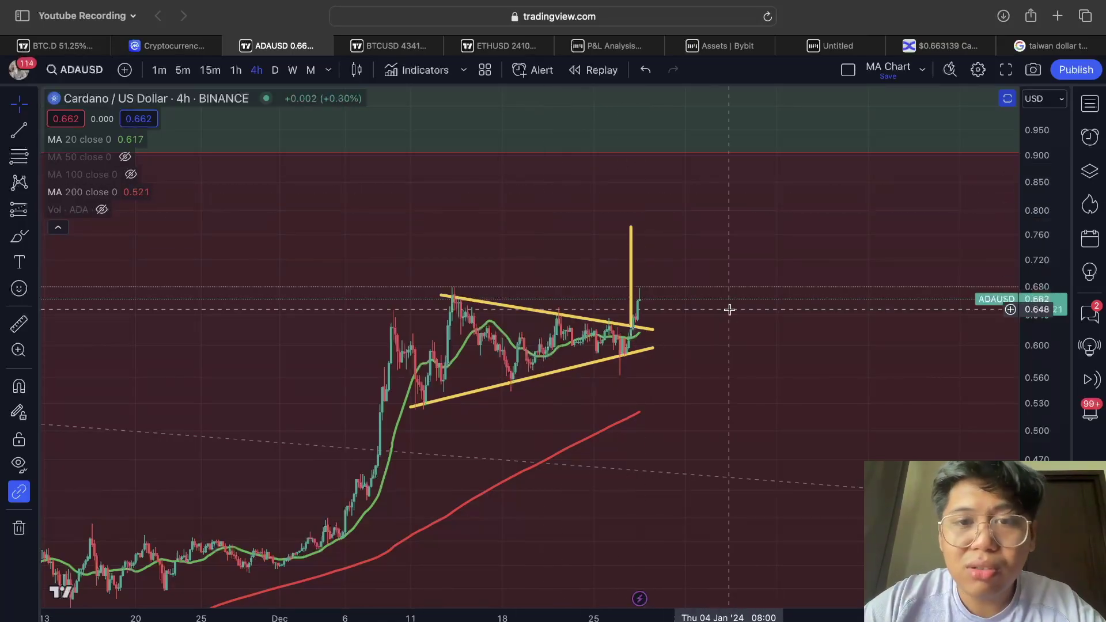
left_click(657, 319, "shift")
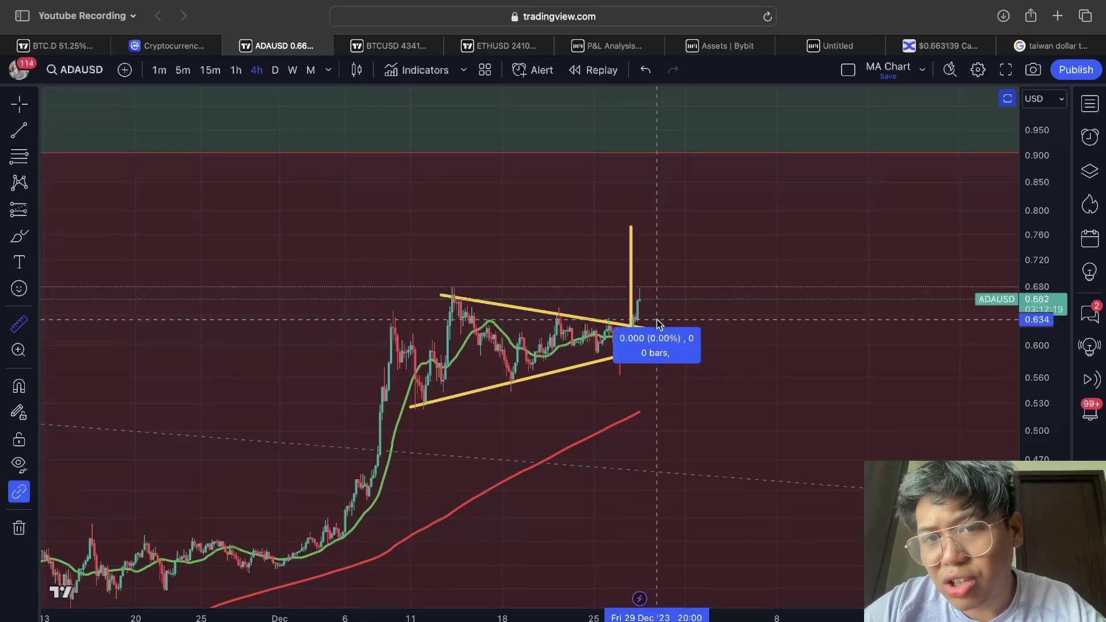
left_click(738, 229)
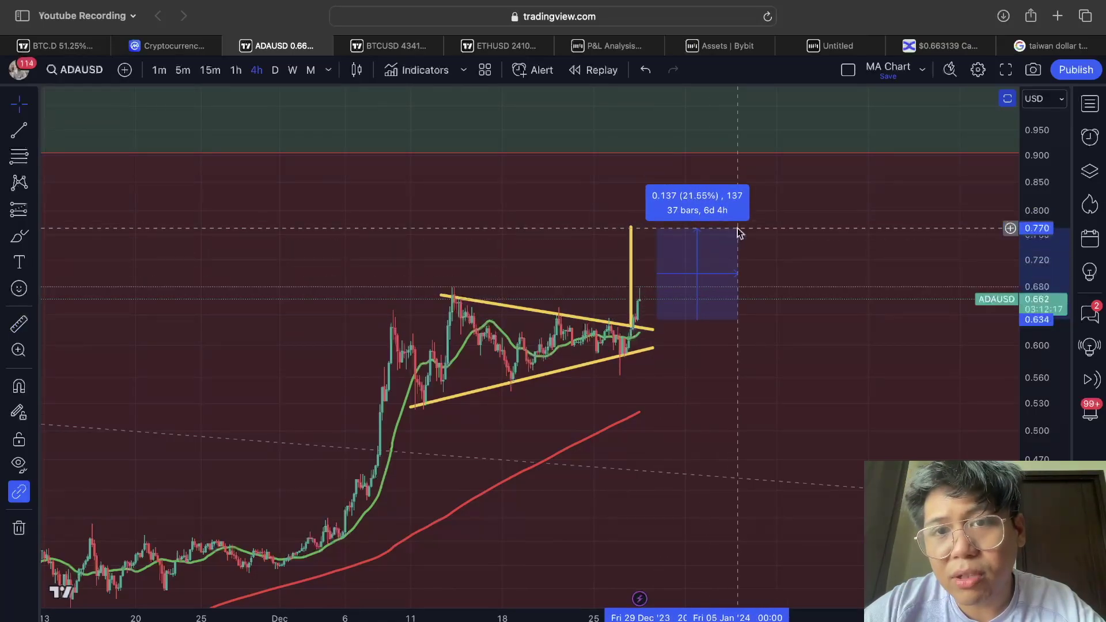
key("super+space")
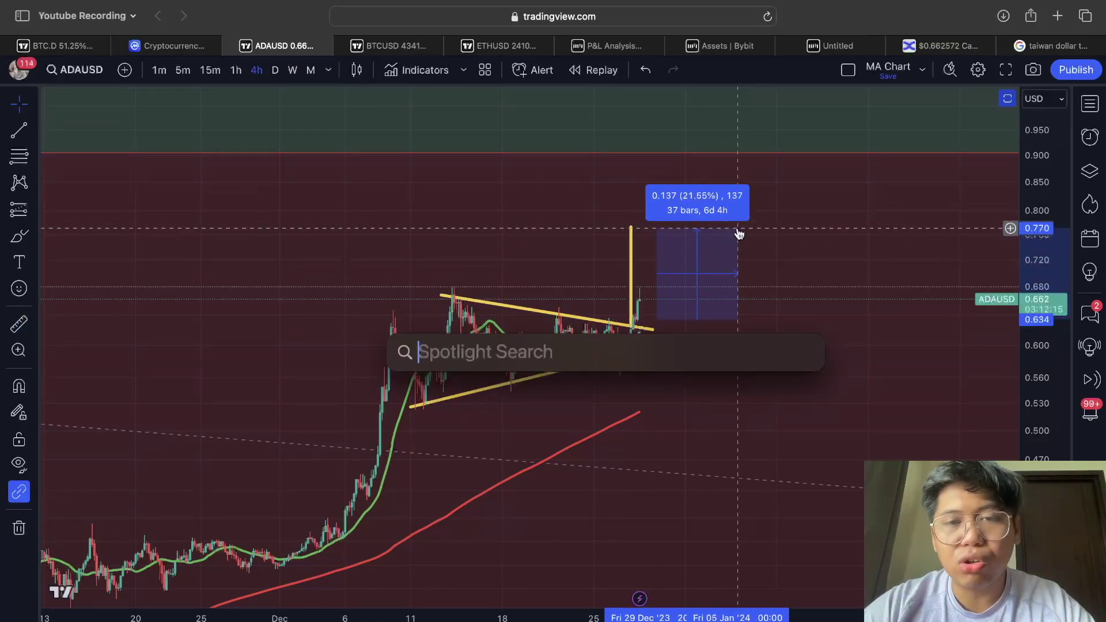
type("3*21")
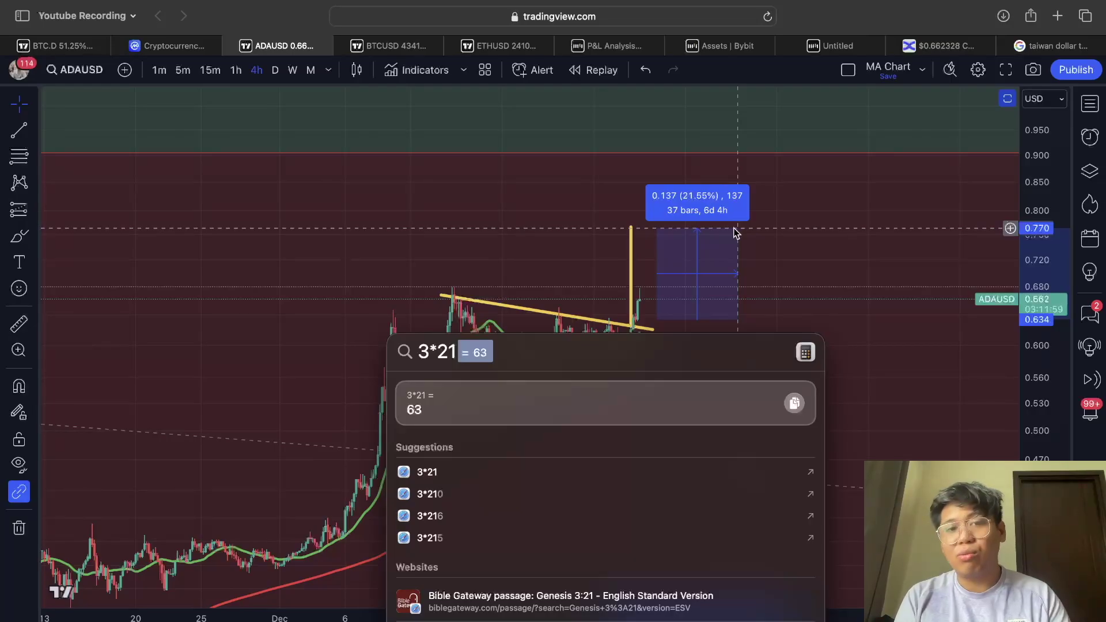
key("Escape")
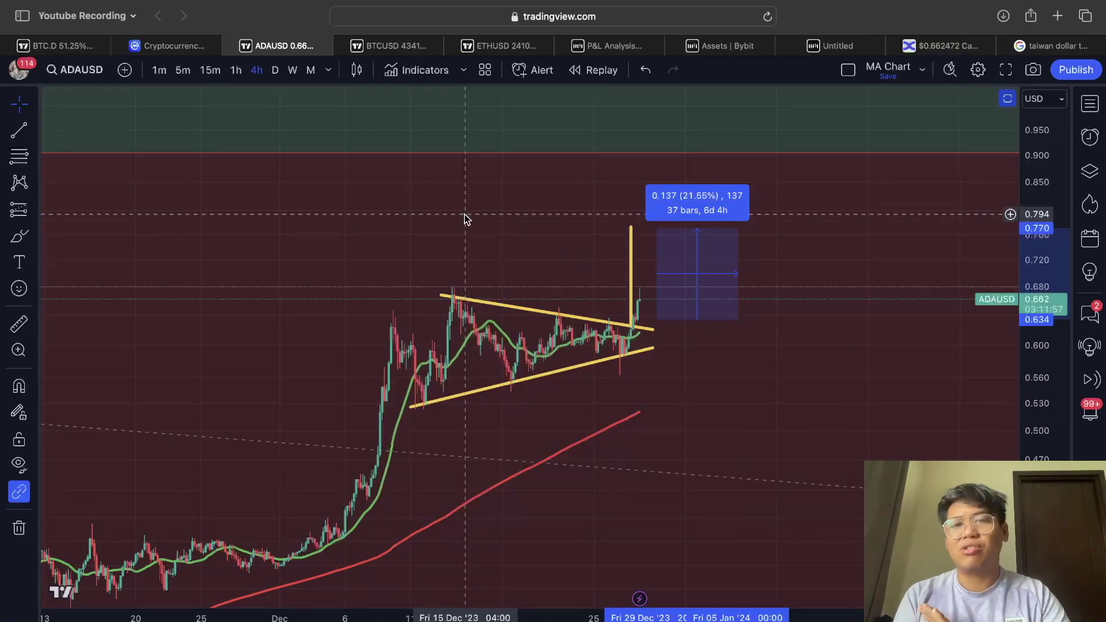